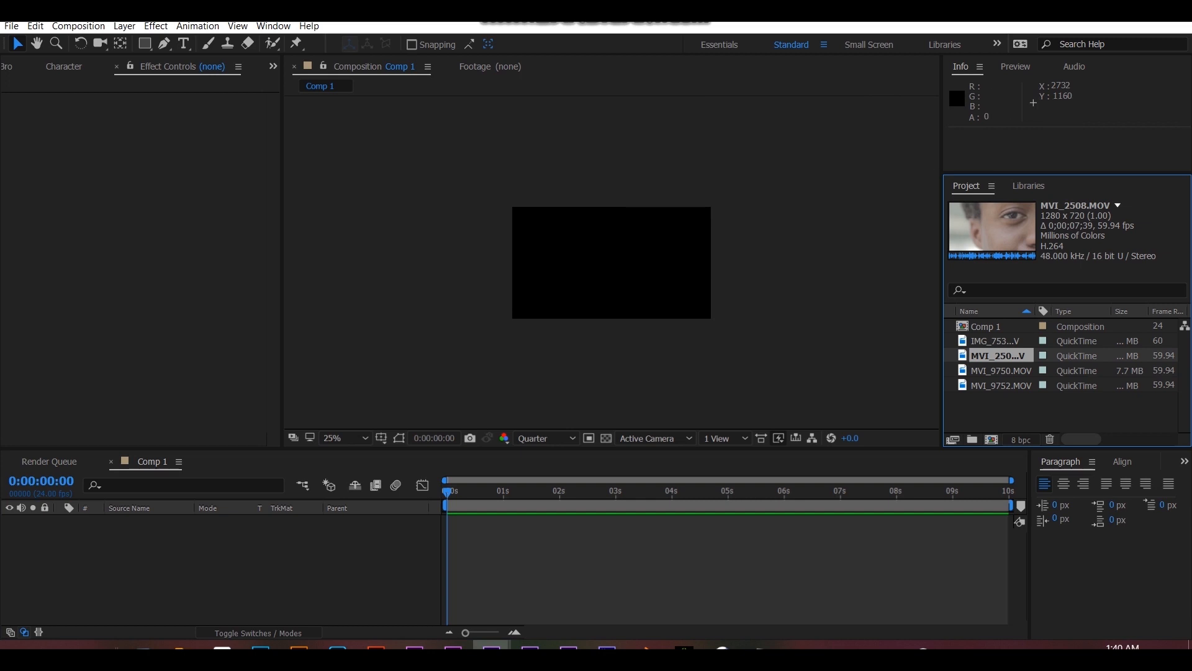
Add MVI_9750.MOV to the Comp 1 timeline as a layer starting at 0:00:00:00.
{"action": "left_click", "coordinate": [999, 371]}
{"action": "left_click_drag", "start_coordinate": [883, 406], "coordinate": [481, 547]}
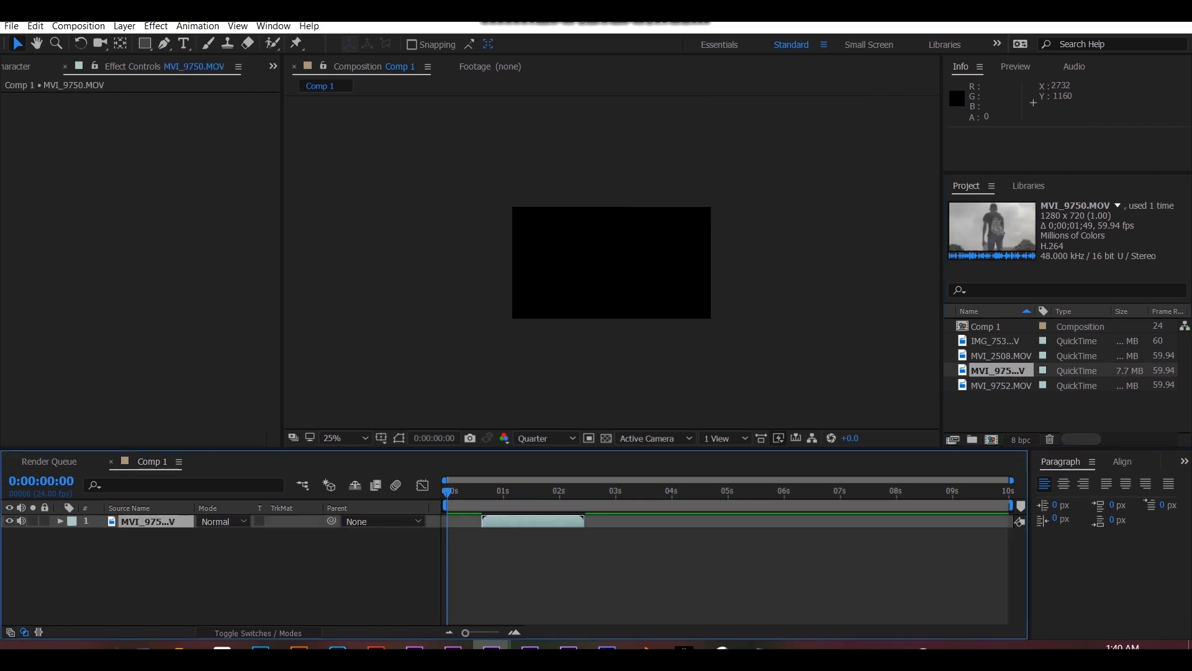
{"action": "key", "text": "bracketleft"}
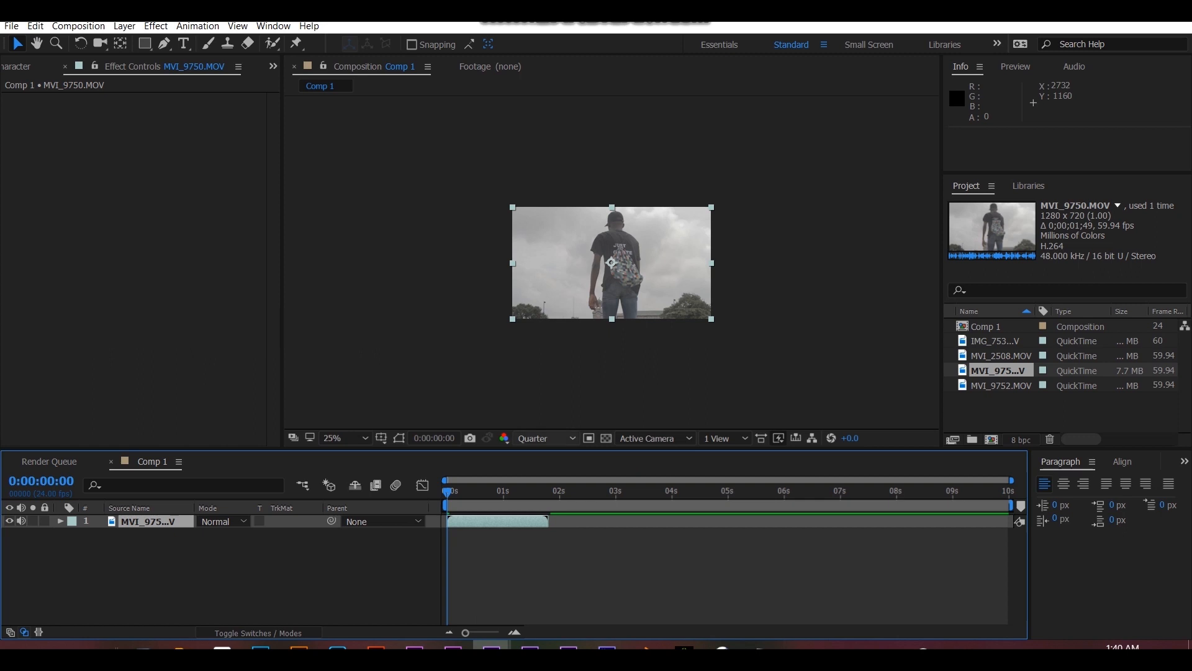
Set the composition preview to 50% magnification and Full resolution, and play back the clip.
{"action": "key", "text": "period"}
{"action": "left_click", "coordinate": [544, 438]}
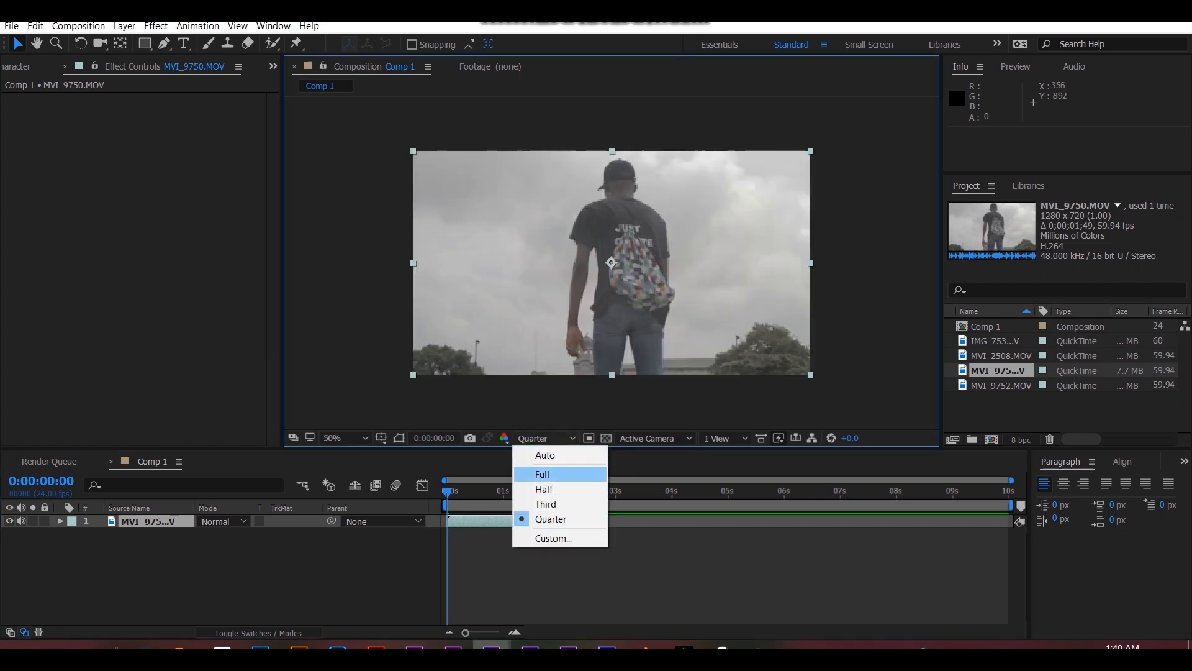
{"action": "left_click", "coordinate": [546, 471]}
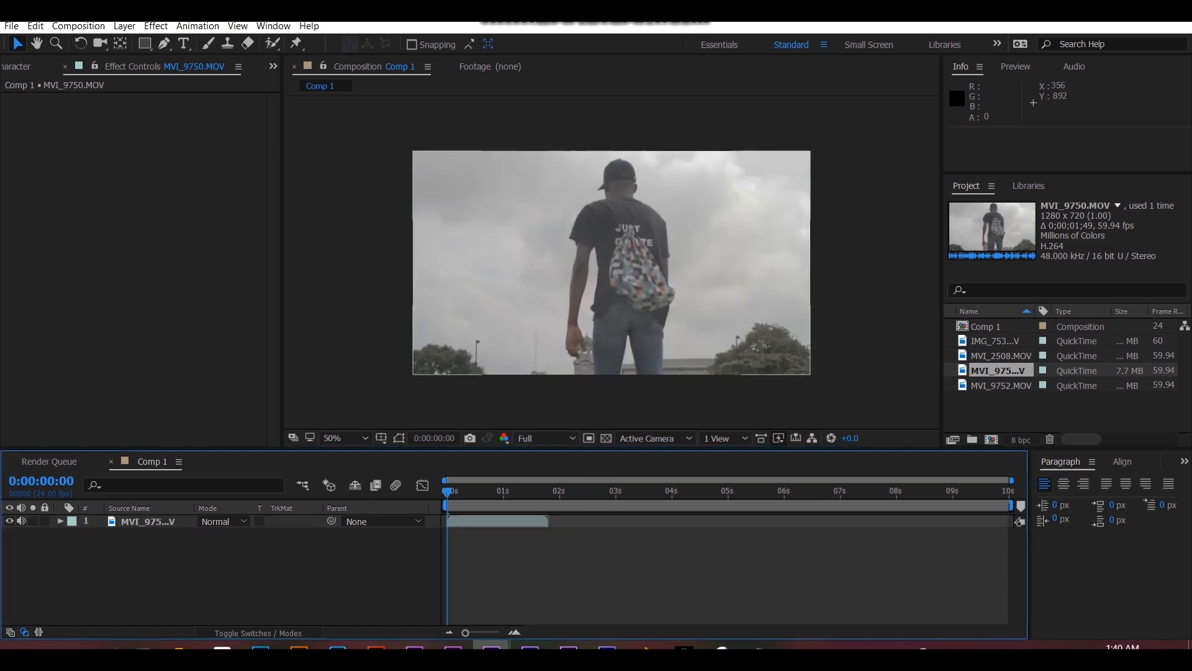
{"action": "key", "text": "space"}
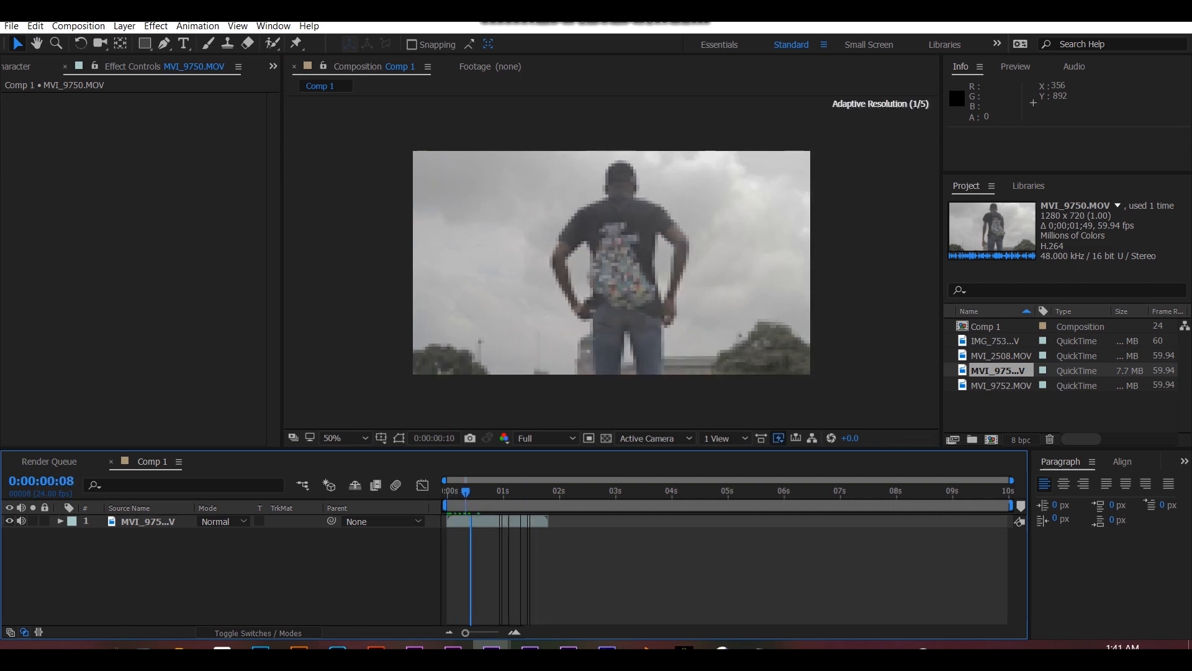
{"action": "key", "text": "space"}
{"action": "key", "text": "space"}
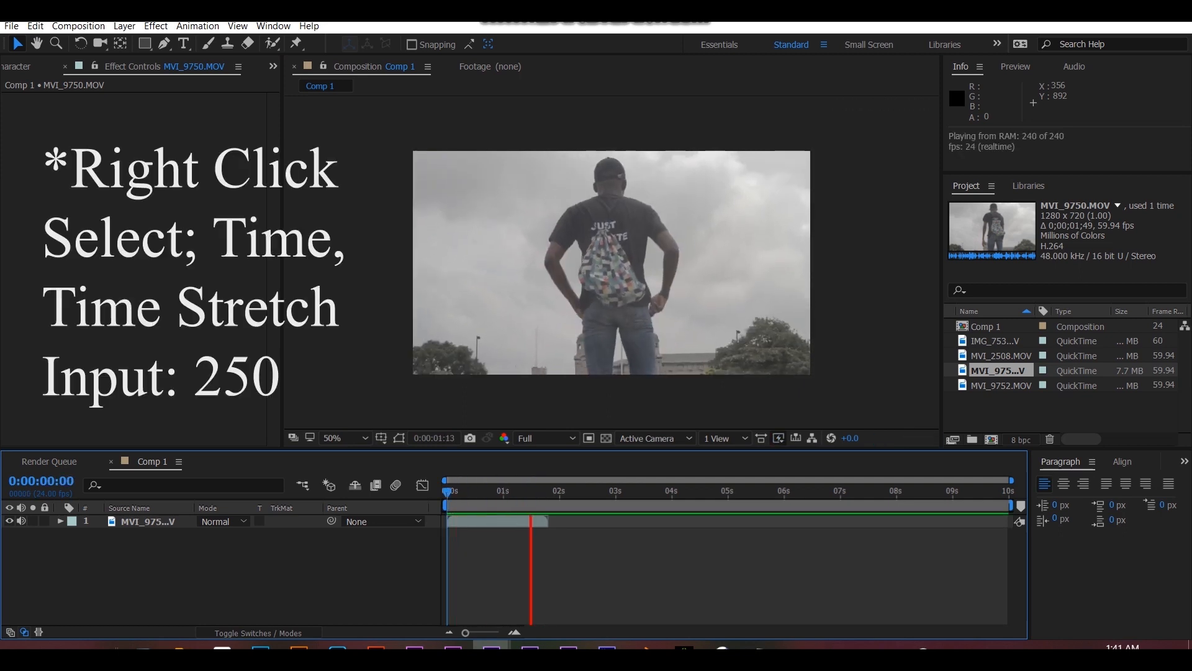
Time-stretch the MVI_9750.MOV layer with a stretch factor of 250 and preview the slowed footage.
{"action": "left_click_drag", "start_coordinate": [559, 490], "coordinate": [447, 490]}
{"action": "right_click", "coordinate": [492, 521]}
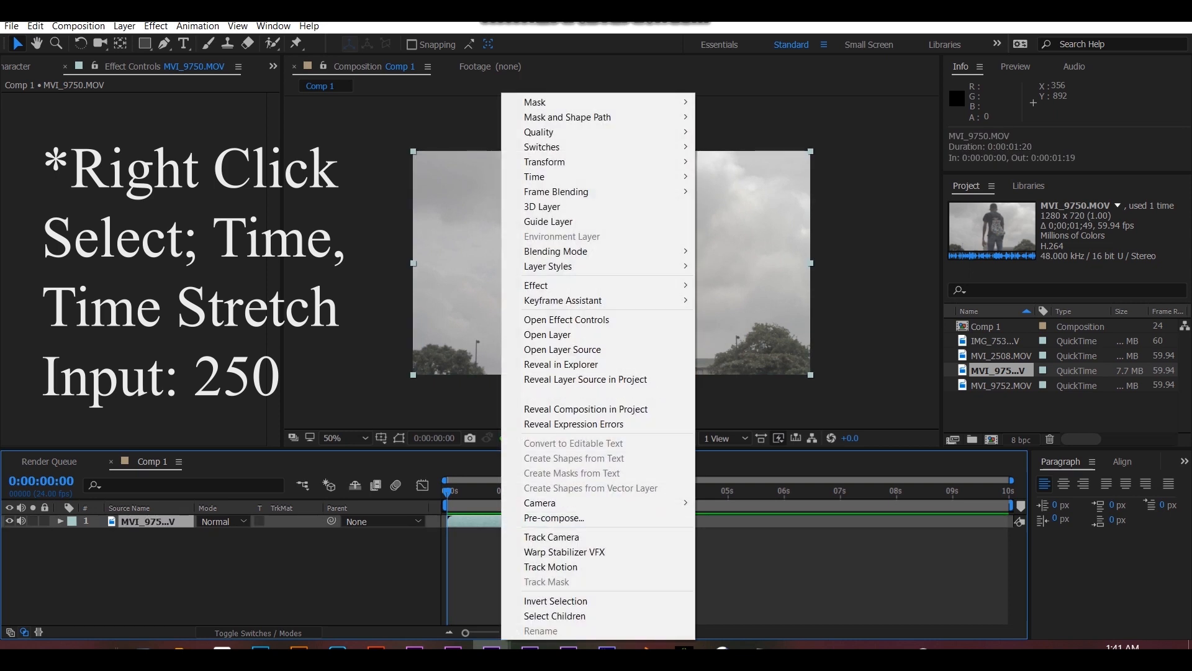
{"action": "left_click", "coordinate": [826, 199]}
{"action": "type", "text": "250"}
{"action": "key", "text": "Return"}
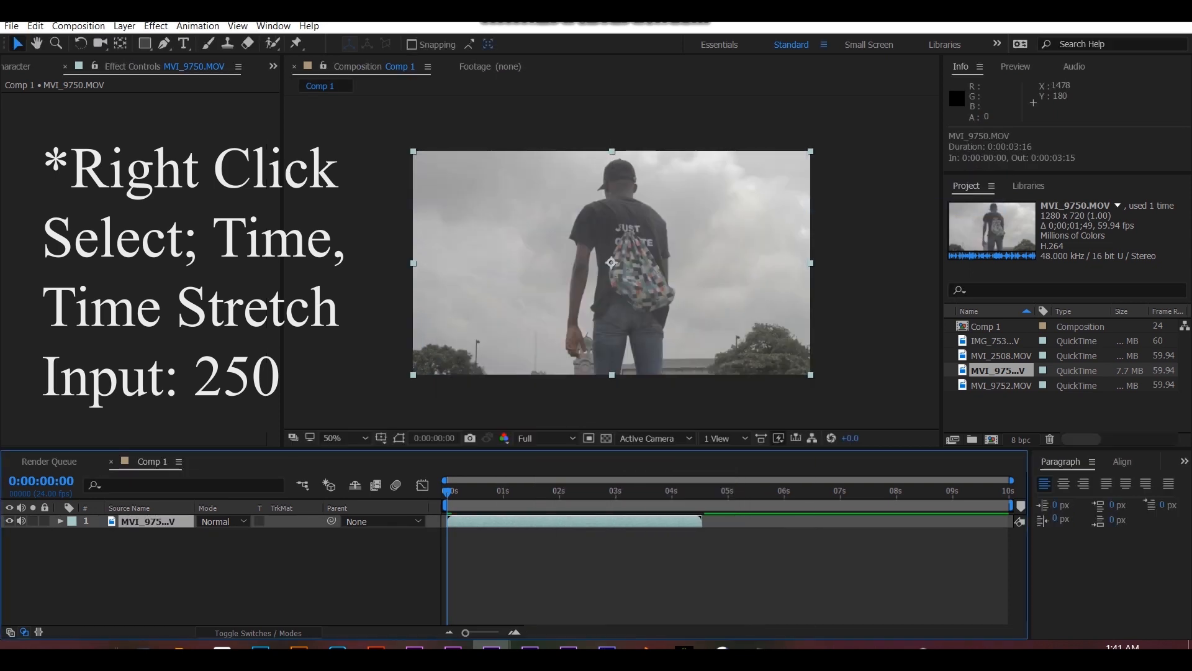
{"action": "key", "text": "space"}
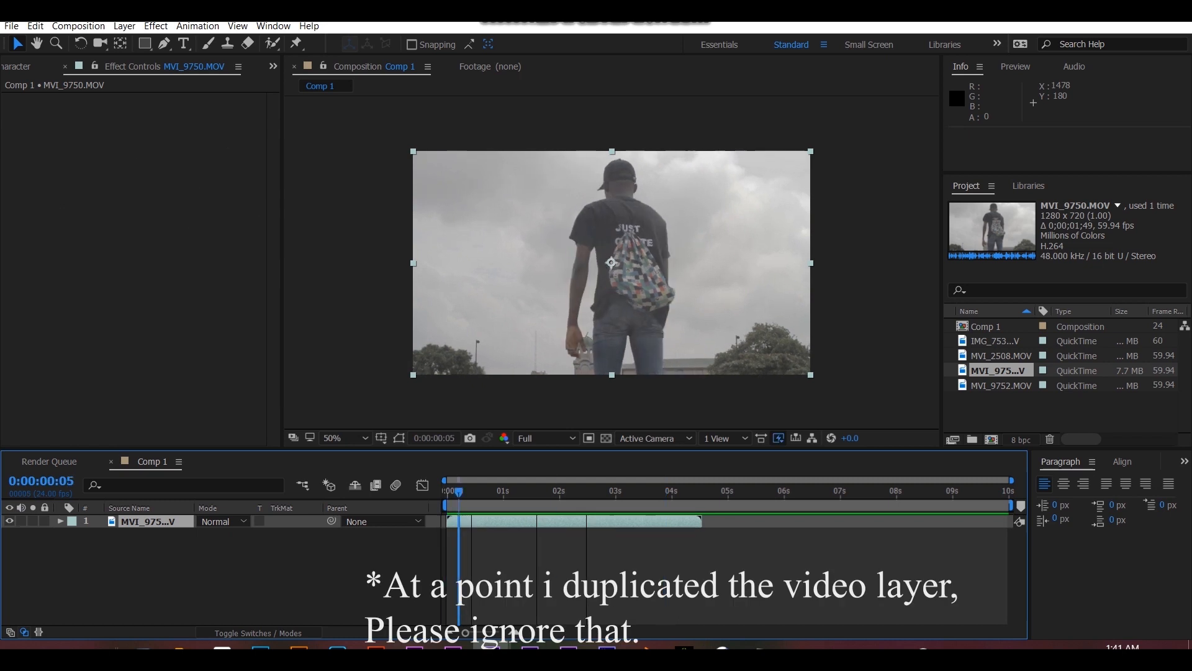
{"action": "key", "text": "space"}
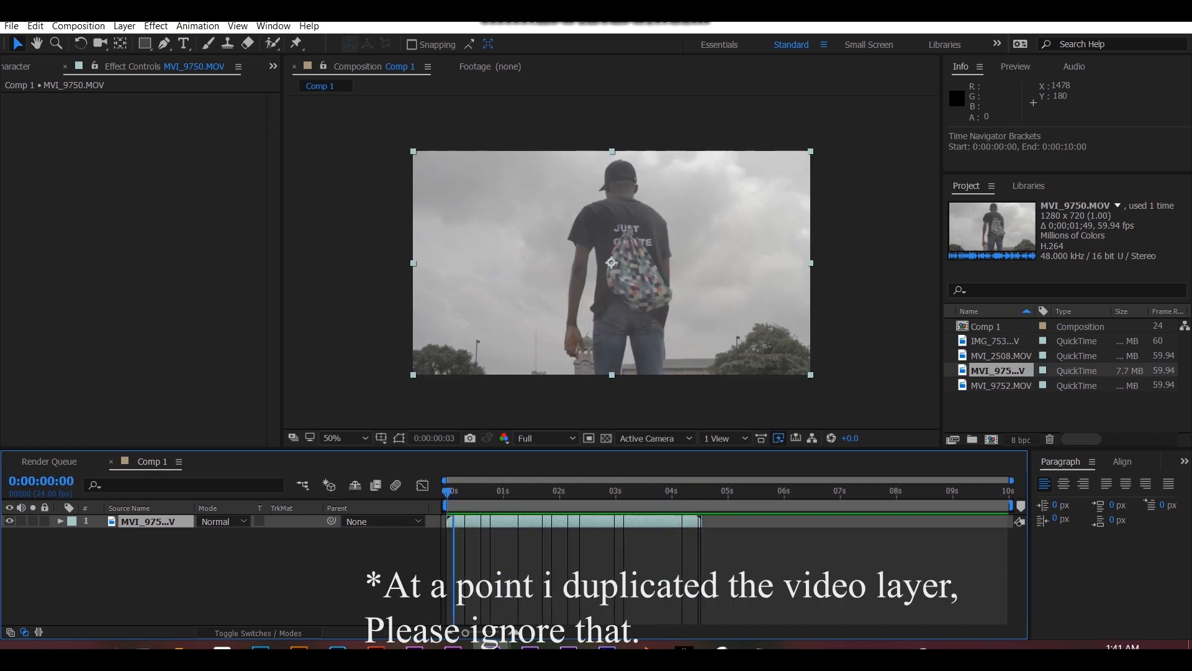
Duplicate the MVI_9750.MOV layer and add a null object above both video layers.
{"action": "key", "text": "ctrl+d"}
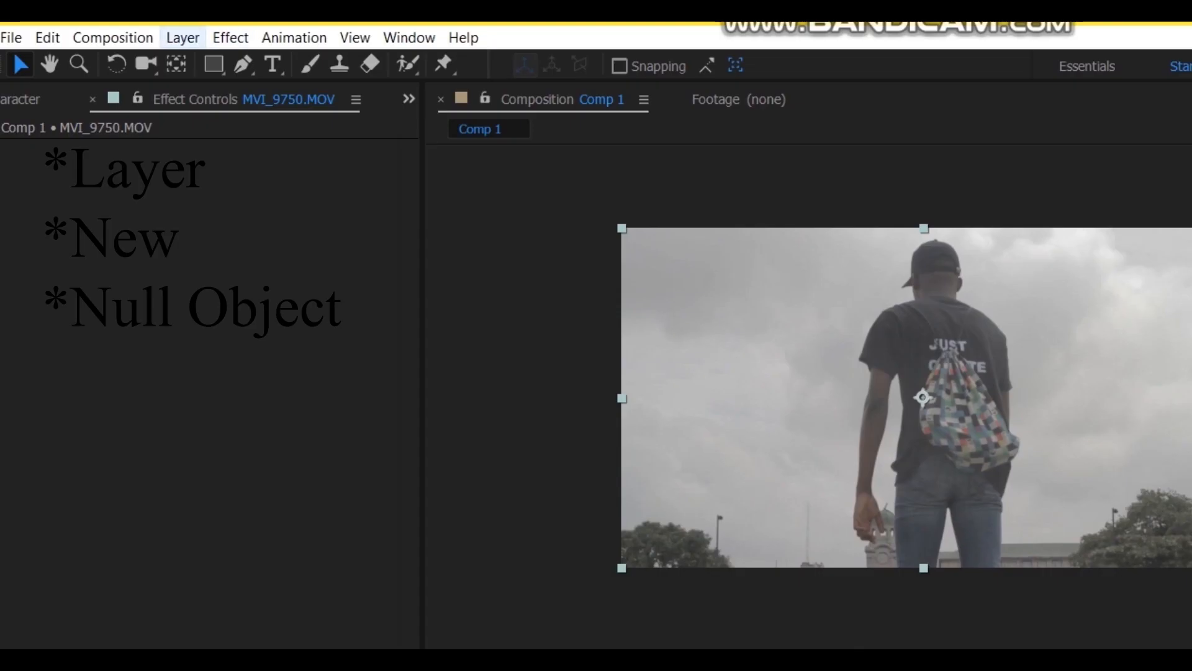
{"action": "left_click", "coordinate": [124, 26]}
{"action": "mouse_move", "coordinate": [142, 42]}
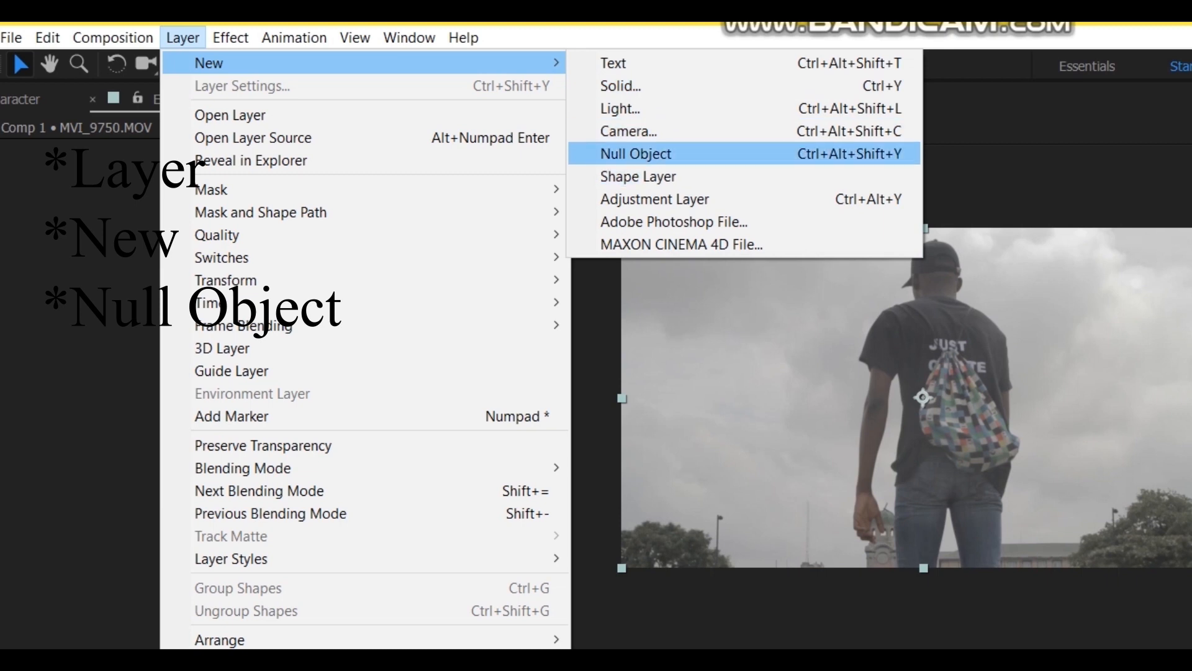
{"action": "left_click", "coordinate": [635, 154]}
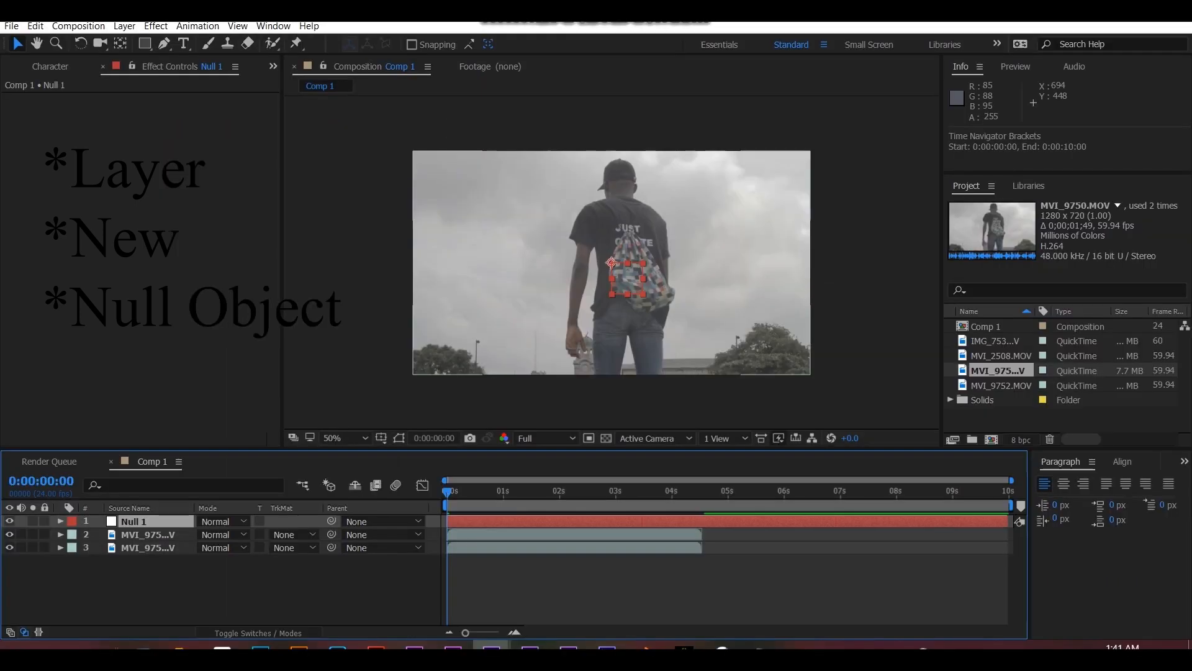
Delete the upper duplicate MVI_9750.MOV layer directly below Null 1.
{"action": "left_click", "coordinate": [148, 535]}
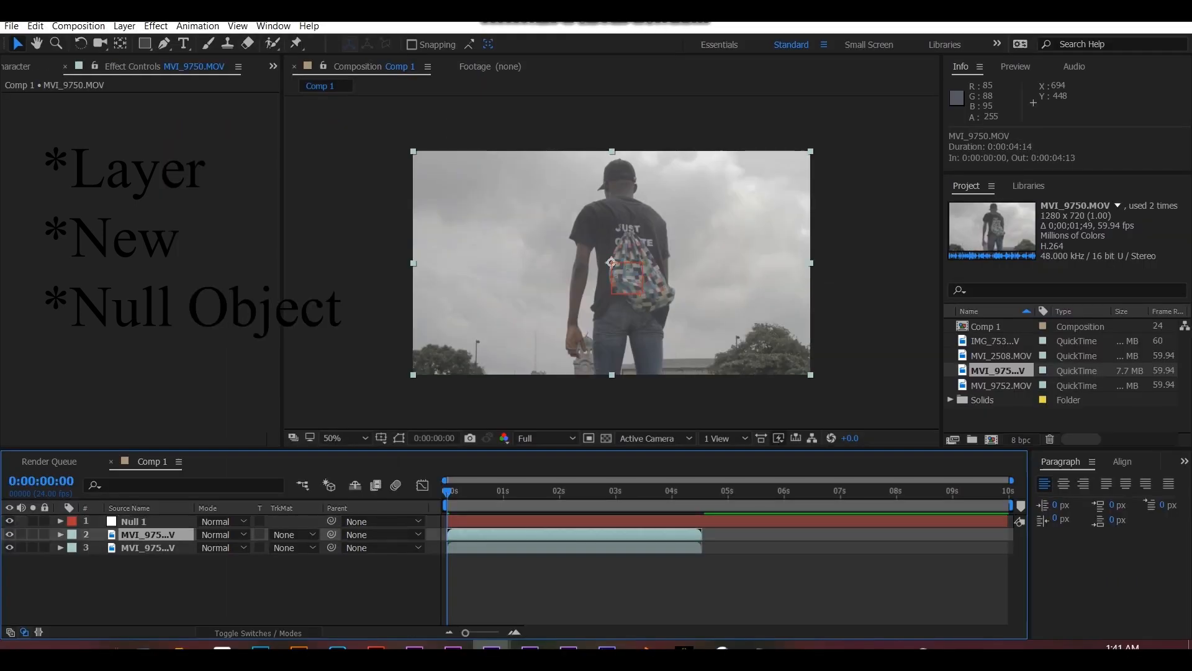
{"action": "mouse_move", "coordinate": [447, 492]}
{"action": "left_mouse_down"}
{"action": "mouse_move", "coordinate": [676, 492]}
{"action": "mouse_move", "coordinate": [447, 492]}
{"action": "left_mouse_up"}
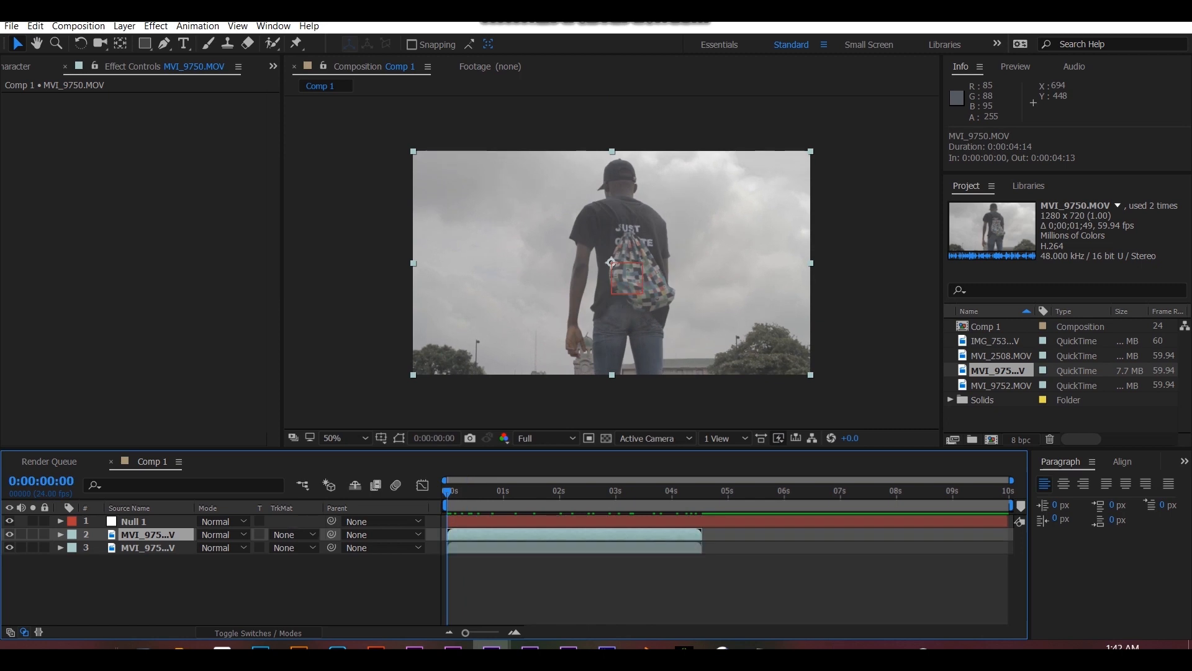
{"action": "key", "text": "Delete"}
Pre-compose the remaining video layer as "Clip", moving all attributes into the new composition.
{"action": "left_click", "coordinate": [148, 534]}
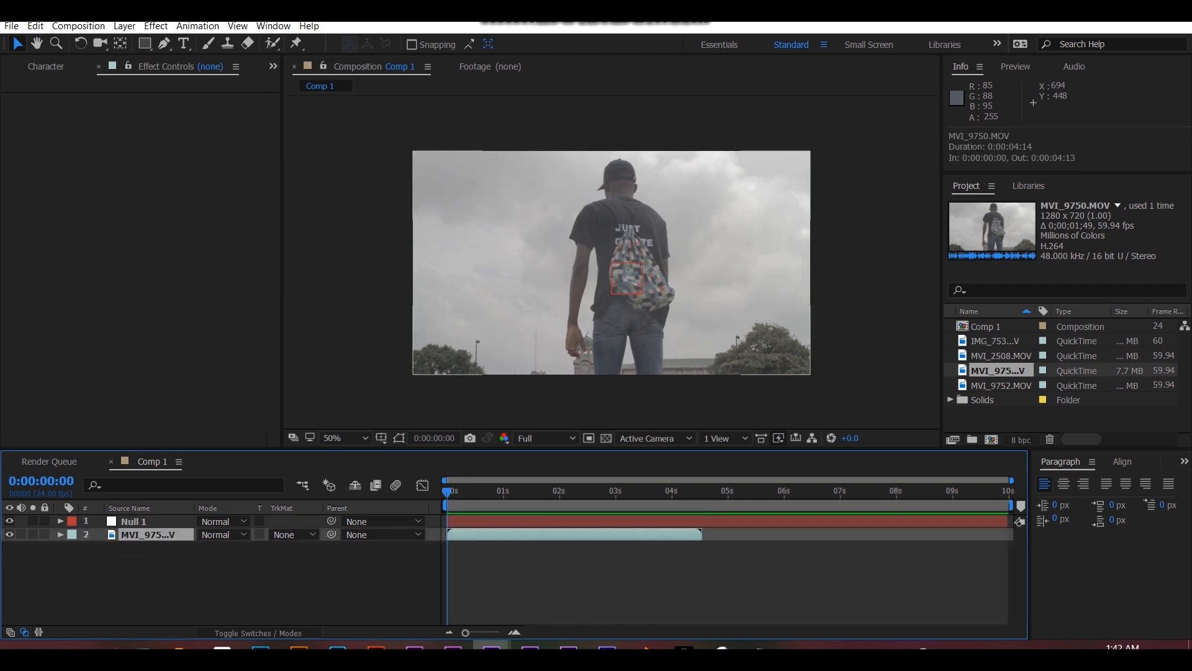
{"action": "key", "text": "ctrl+shift+c"}
{"action": "left_click", "coordinate": [464, 310]}
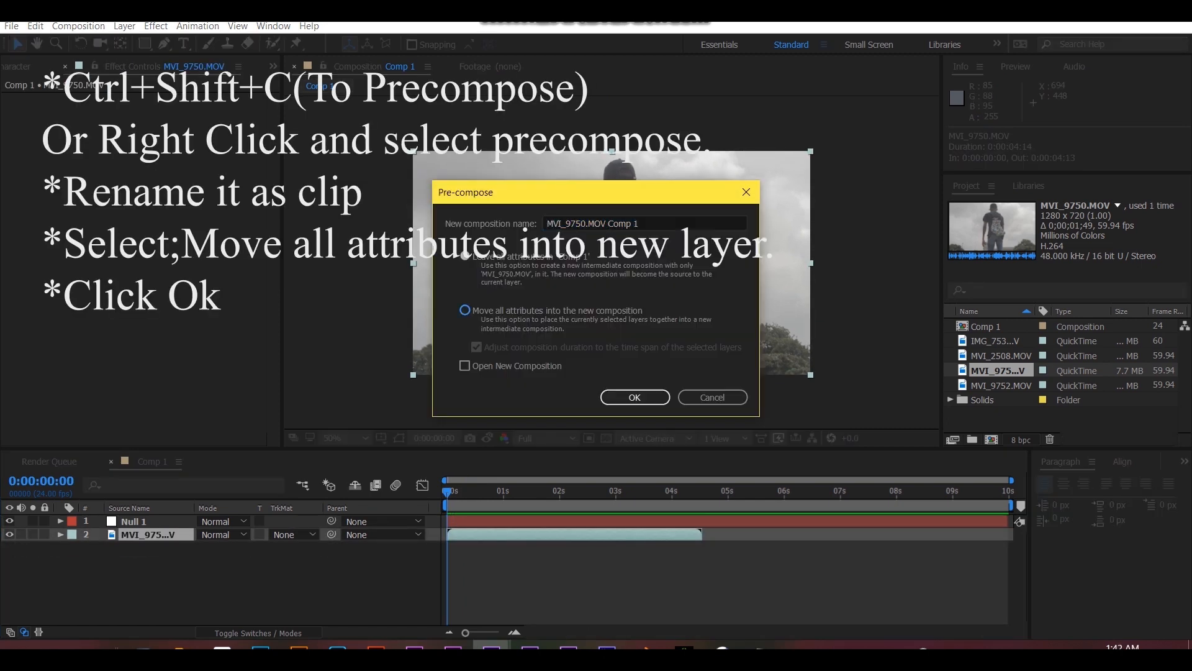
{"action": "left_click", "coordinate": [596, 224]}
{"action": "type", "text": "Clip"}
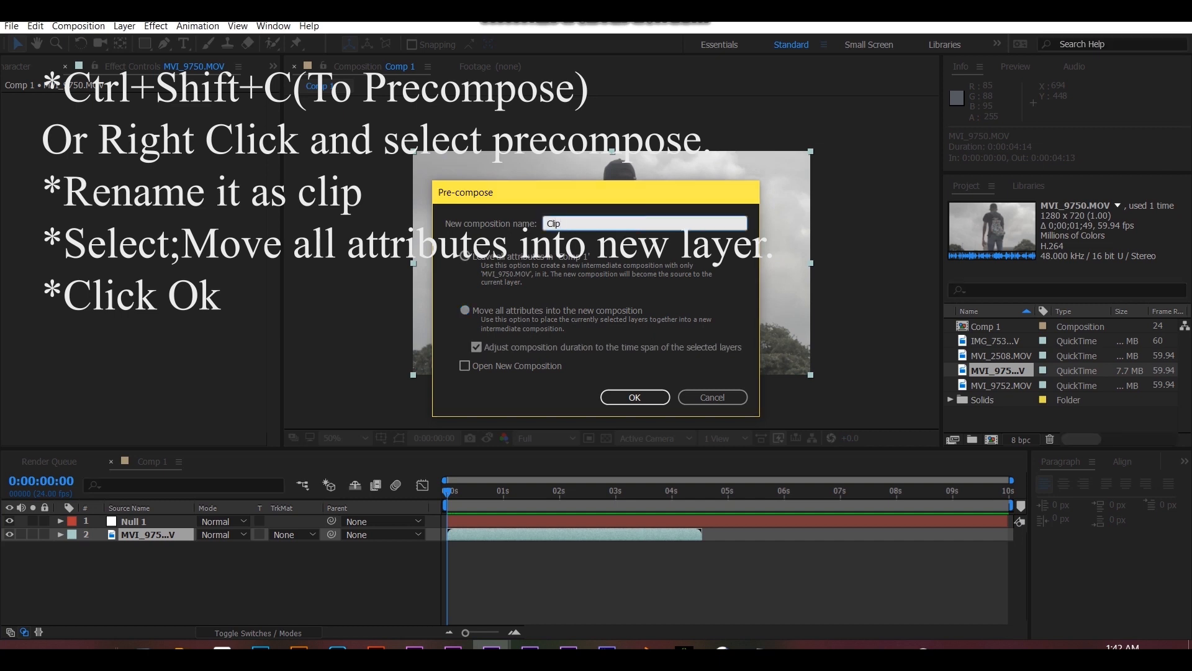
{"action": "key", "text": "Return"}
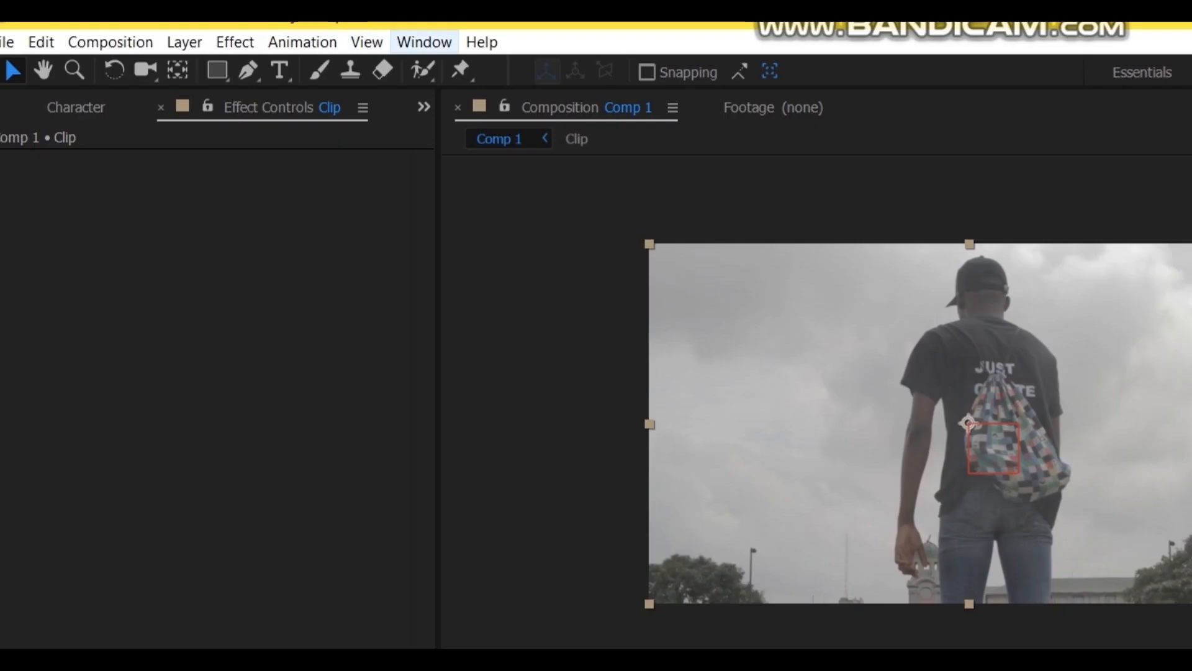
Show the Tracker panel and start Track Motion on the Clip layer.
{"action": "left_click", "coordinate": [273, 26]}
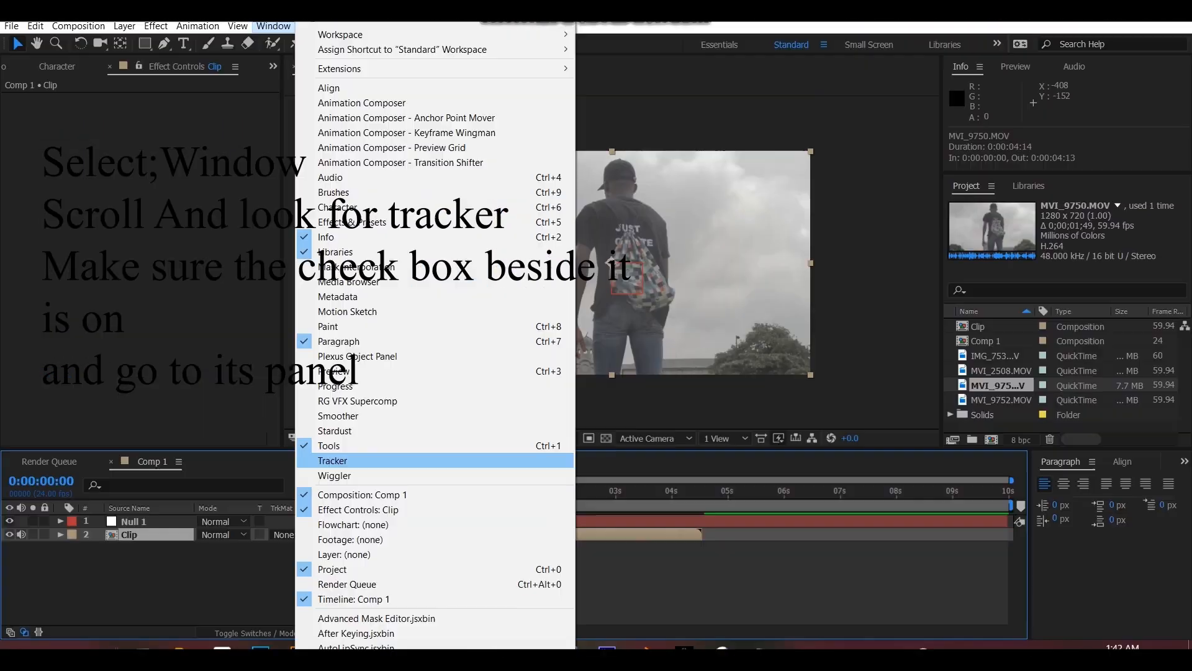
{"action": "left_click", "coordinate": [332, 460]}
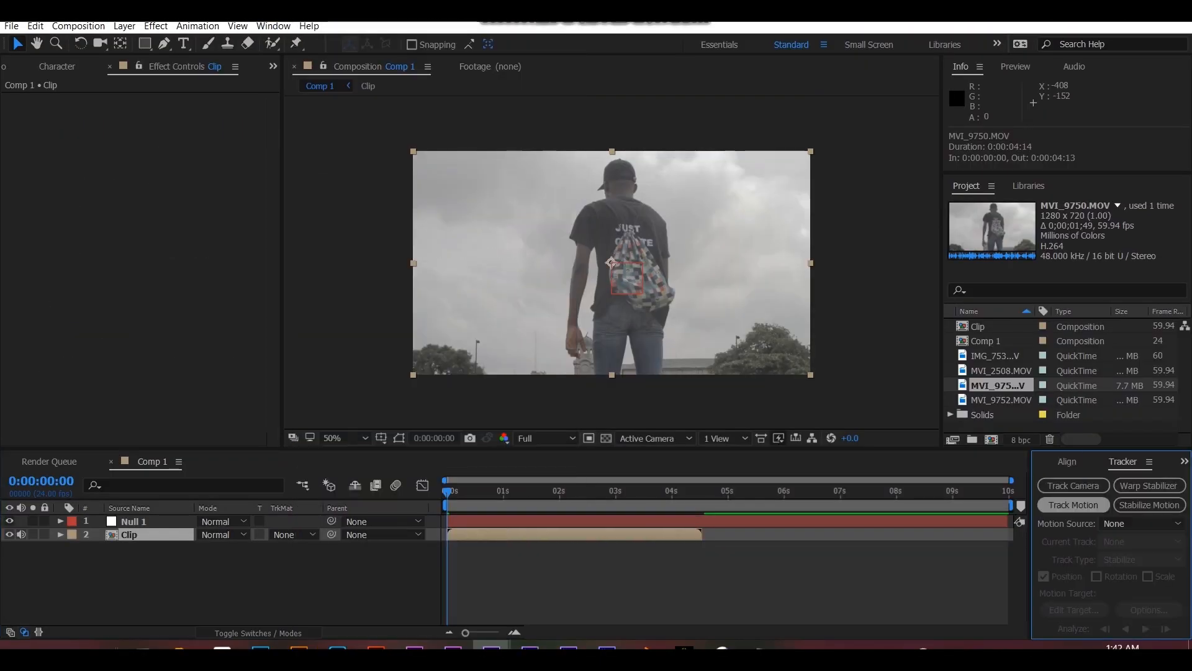
{"action": "left_click", "coordinate": [1073, 504]}
{"action": "scroll", "coordinate": [586, 272], "scroll_direction": "up", "scroll_amount": 1}
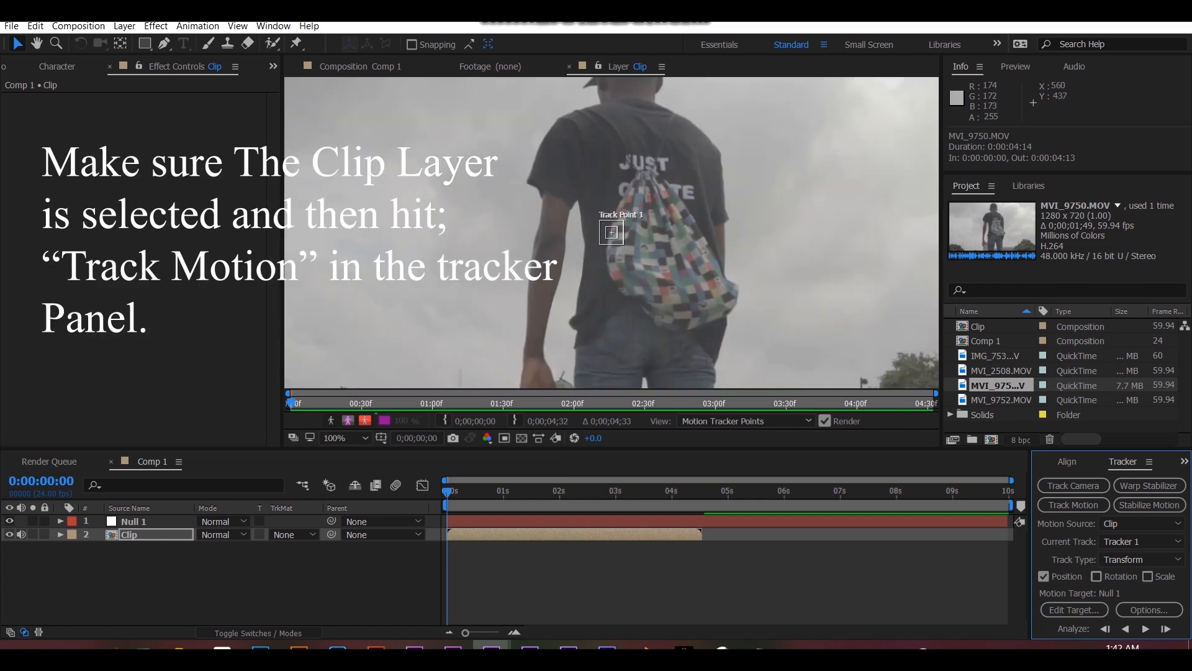
Place Track Point 1 on the lamp post beside the left trees and analyze the motion forward through the clip.
{"action": "left_click_drag", "start_coordinate": [619, 234], "coordinate": [603, 287]}
{"action": "key", "text": "comma"}
{"action": "left_click_drag", "start_coordinate": [734, 256], "coordinate": [638, 304]}
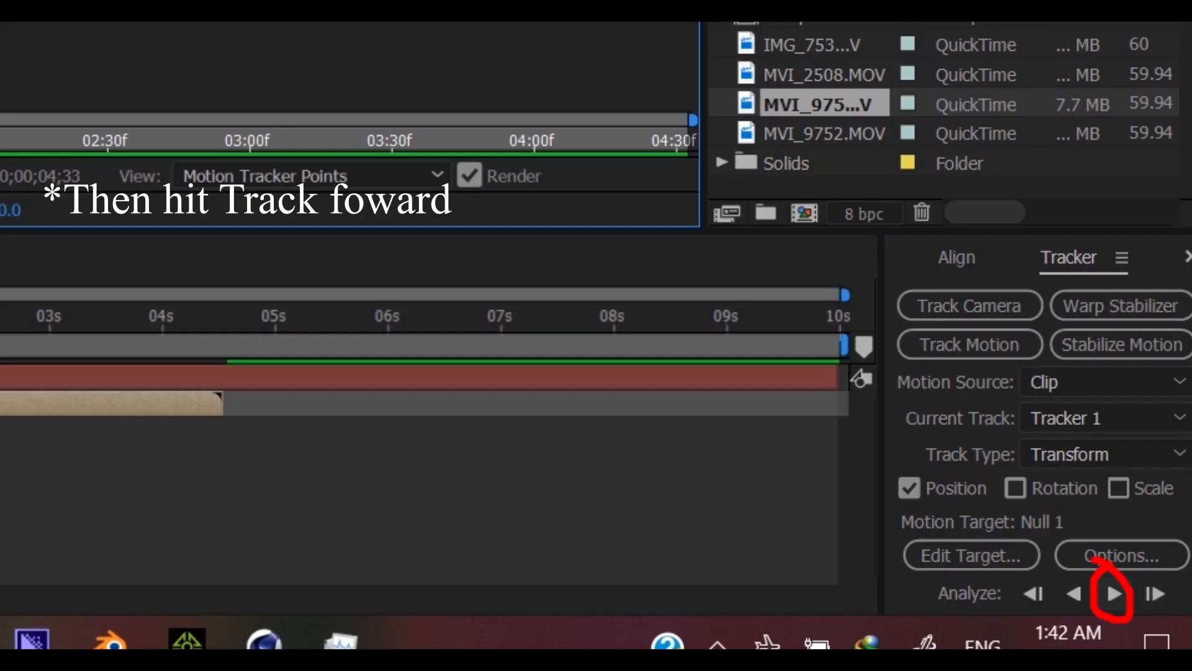
{"action": "left_click", "coordinate": [1114, 594]}
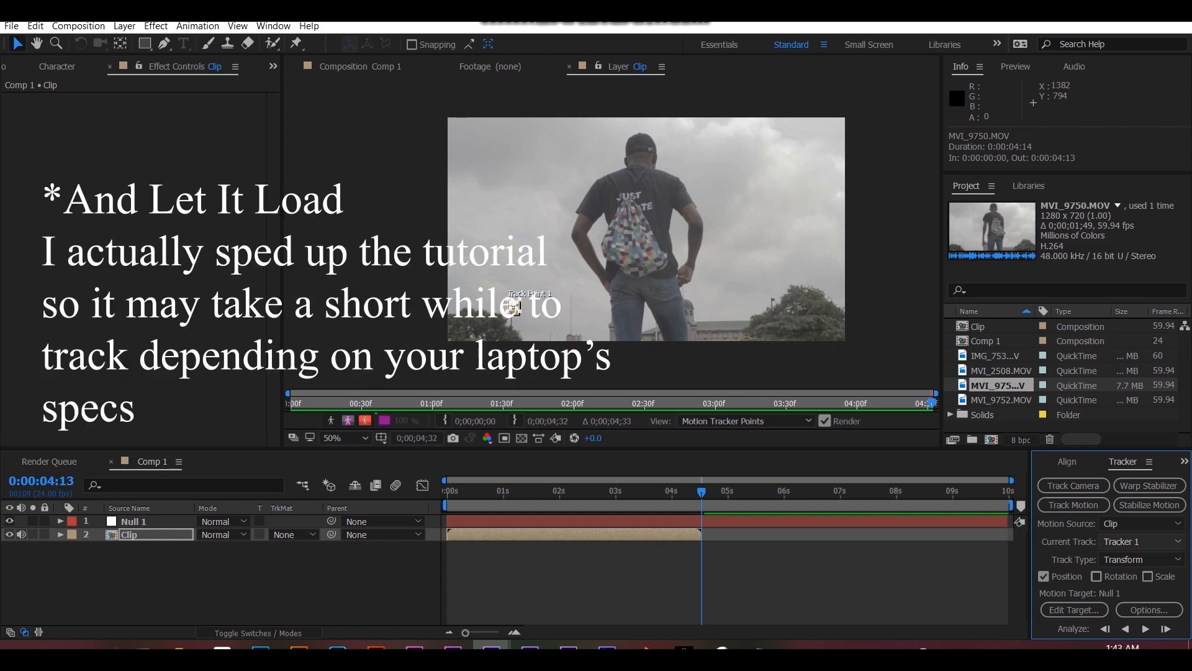
Confirm Null 1 as the motion target and apply the tracking data to it.
{"action": "left_click", "coordinate": [1074, 609]}
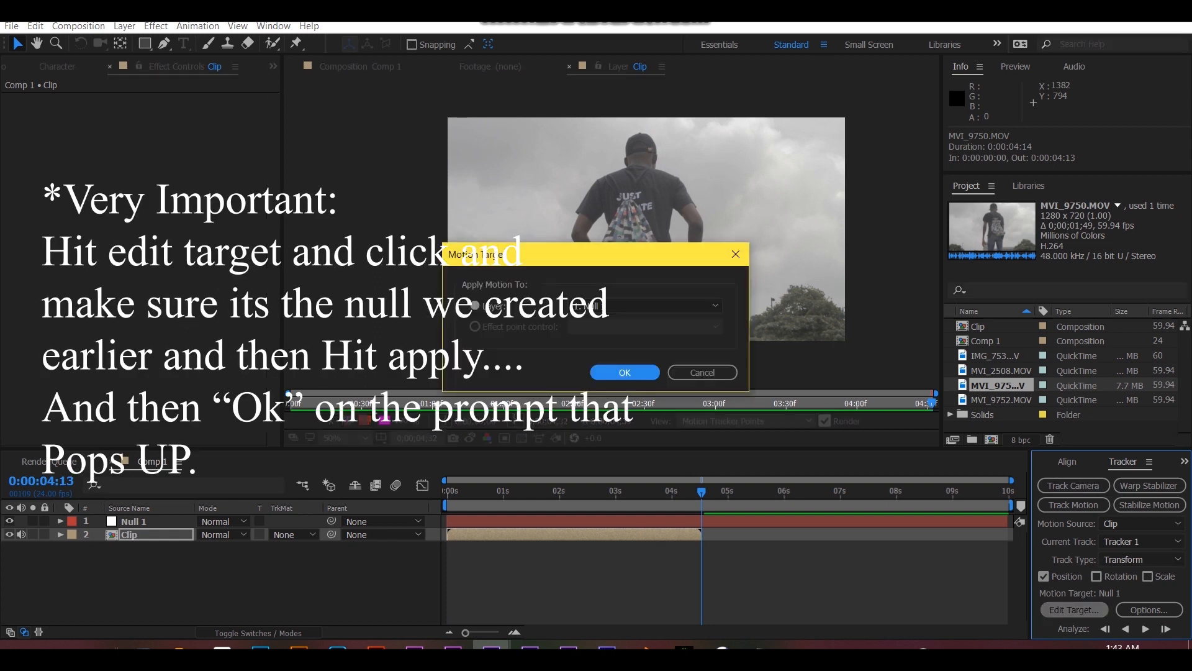
{"action": "left_click", "coordinate": [626, 371]}
{"action": "left_click_drag", "start_coordinate": [1084, 448], "coordinate": [1084, 413]}
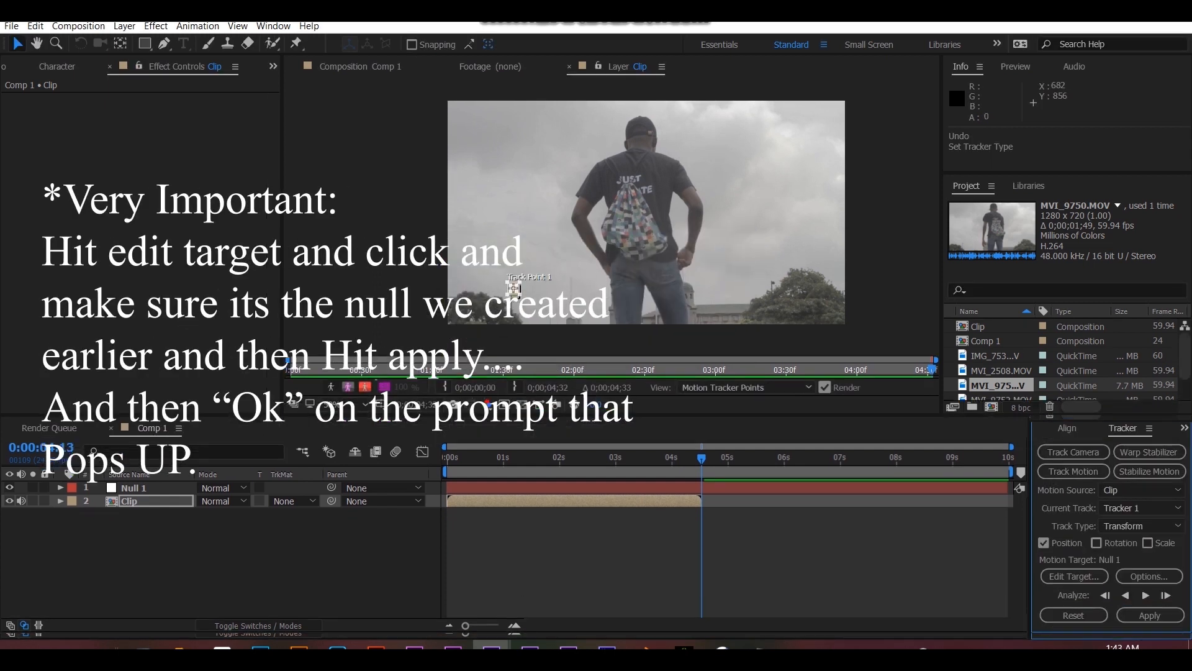
{"action": "left_click", "coordinate": [1150, 613]}
{"action": "left_click", "coordinate": [619, 344]}
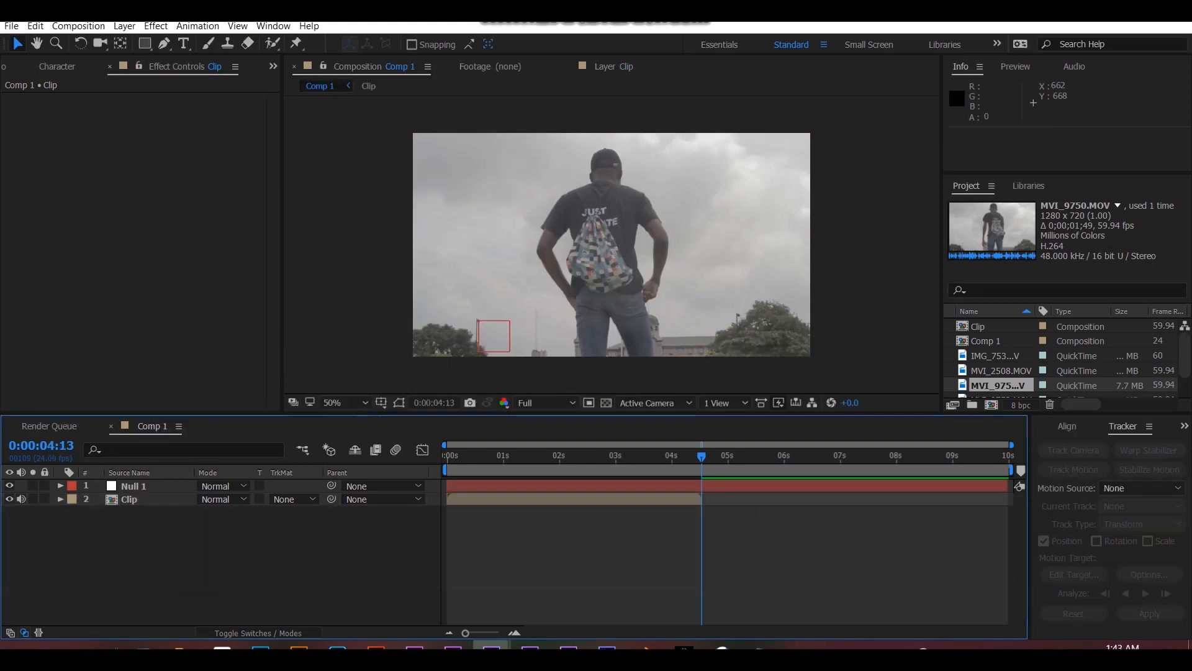
Scrub through the timeline to check the null's tracked motion, then select Null 1 and return to the first frame.
{"action": "left_click", "coordinate": [560, 455]}
{"action": "left_click_drag", "start_coordinate": [559, 457], "coordinate": [669, 457]}
{"action": "left_click", "coordinate": [134, 486]}
{"action": "key", "text": "Home"}
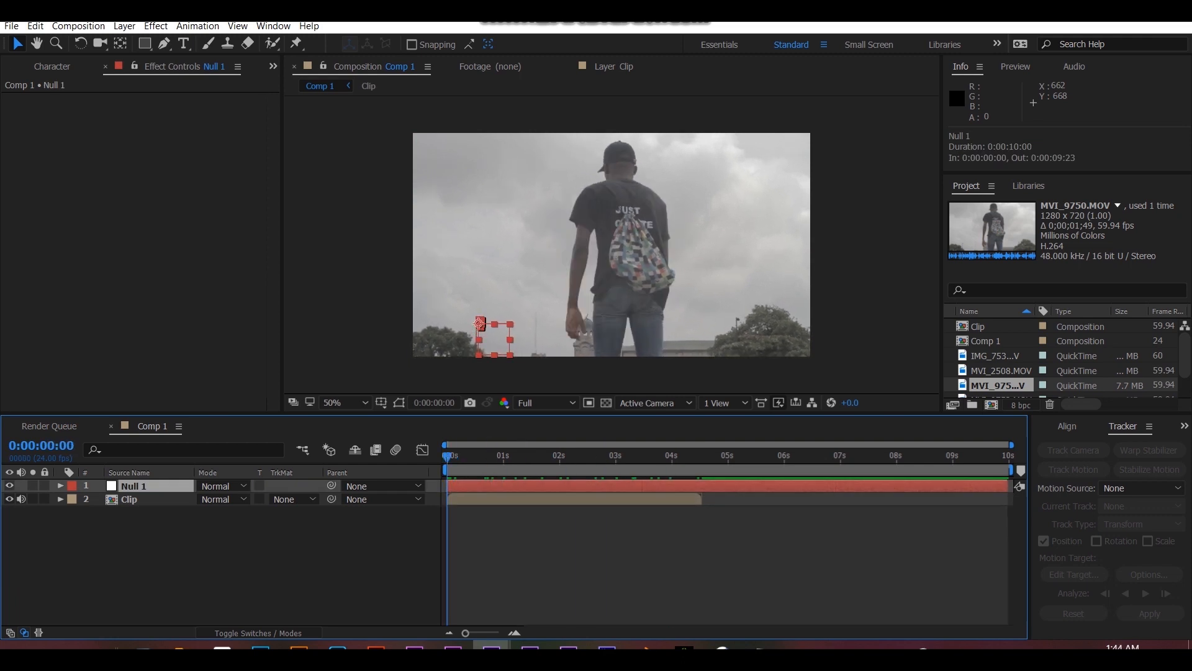
{"action": "scroll", "coordinate": [1062, 355], "scroll_direction": "down", "scroll_amount": 2}
{"action": "left_click_drag", "start_coordinate": [987, 413], "coordinate": [987, 437]}
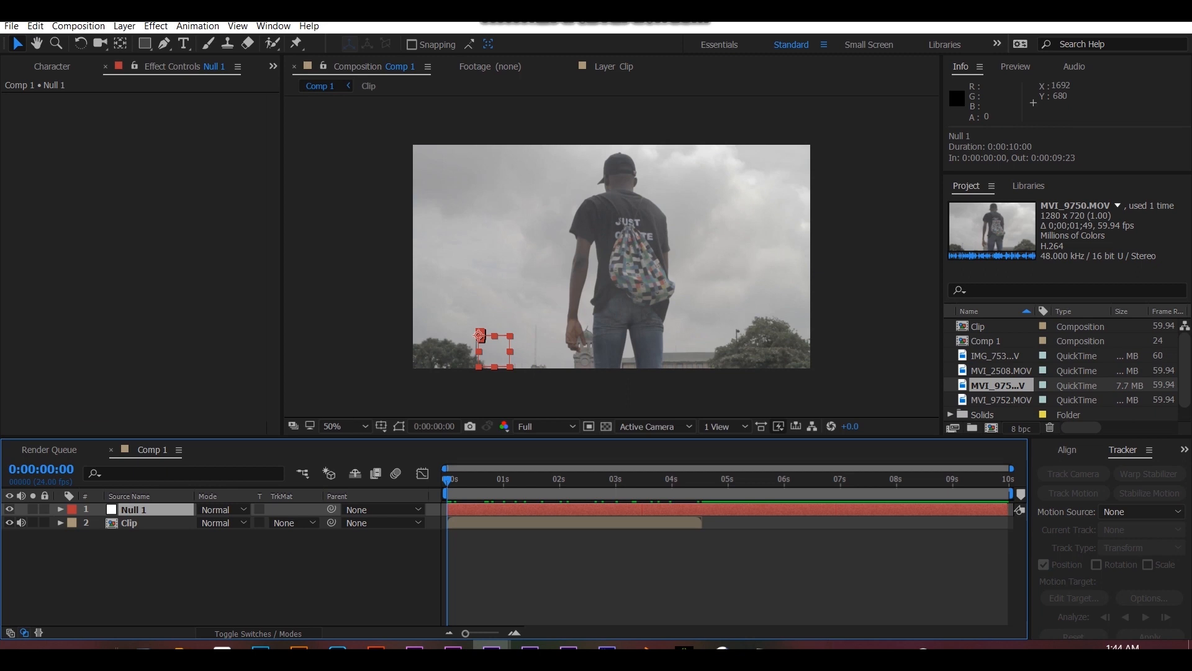
Import the Assets folder from the youtube test folder into the project.
{"action": "key", "text": "ctrl+i"}
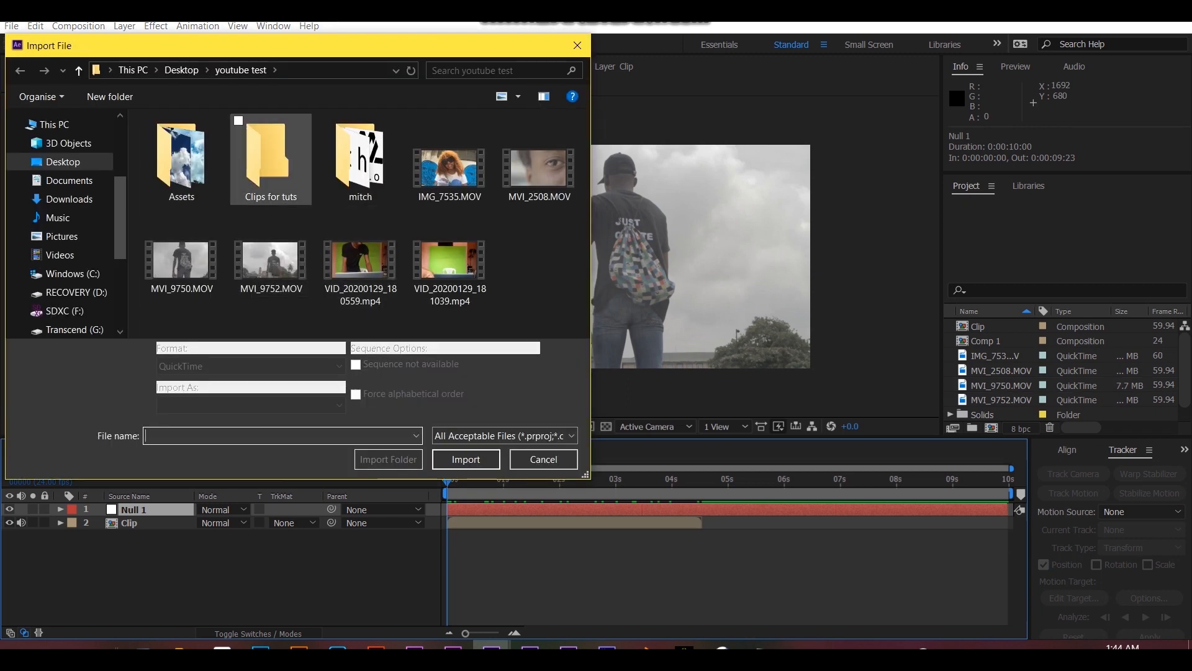
{"action": "left_click", "coordinate": [181, 147]}
{"action": "left_click", "coordinate": [390, 458]}
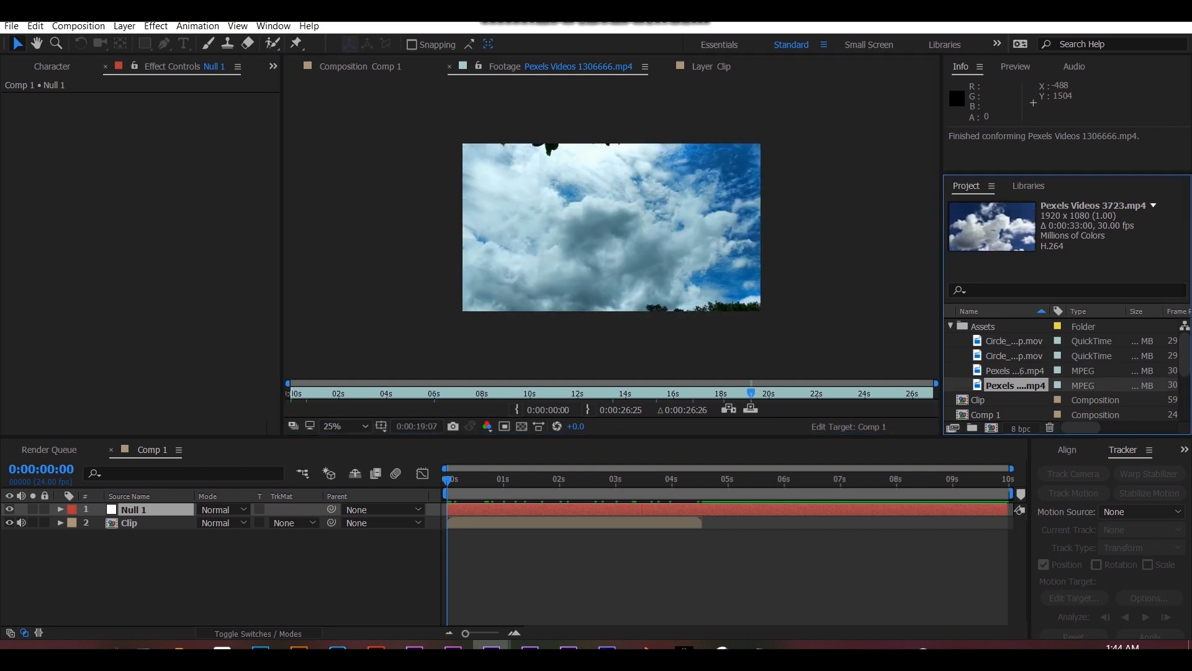
Add Pexels Videos 1306666.mp4 to Comp 1 as the top layer and scale it to 71%.
{"action": "key", "text": "ctrl+slash"}
{"action": "key", "text": "s"}
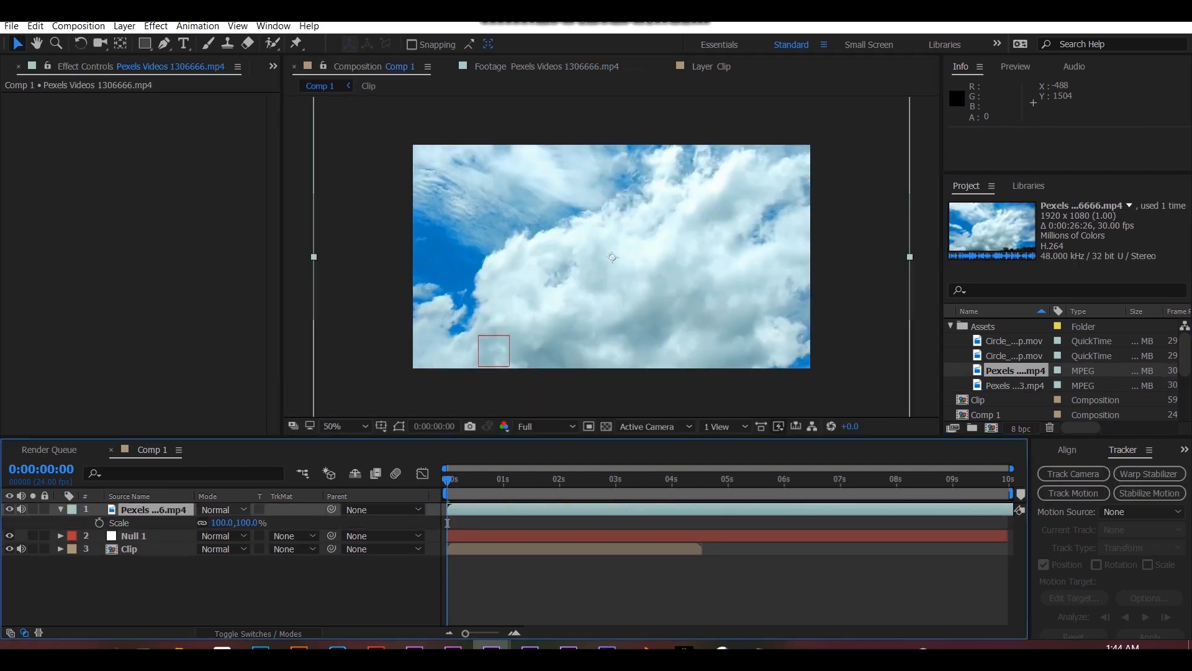
{"action": "left_click_drag", "start_coordinate": [219, 522], "coordinate": [200, 522]}
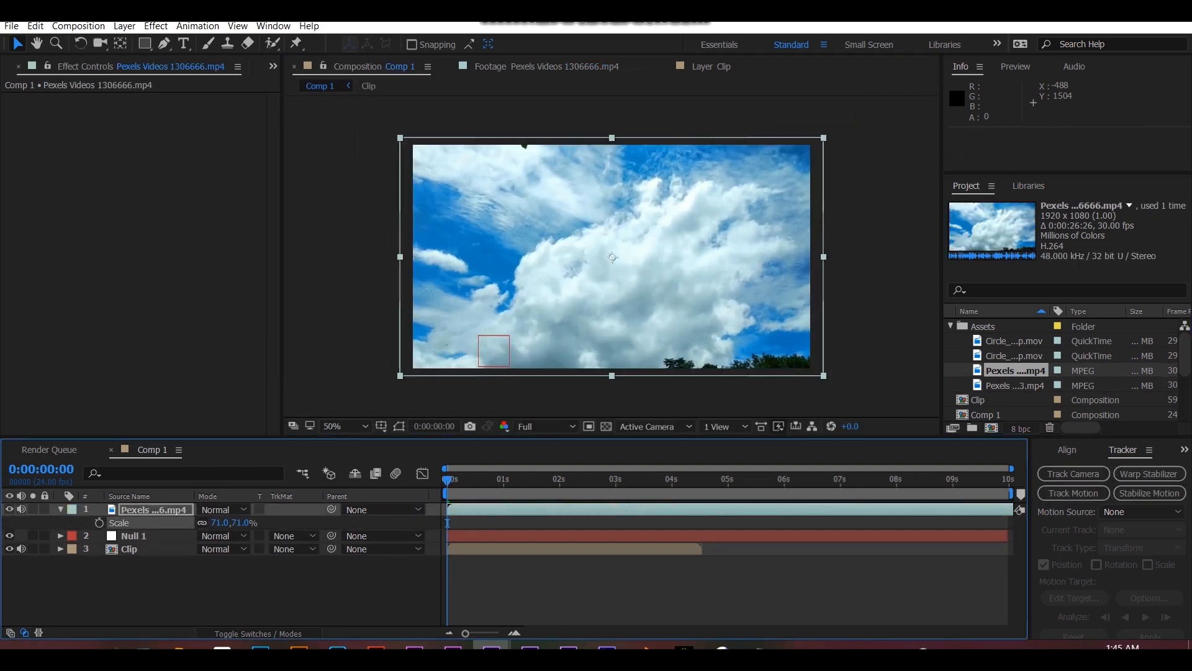
{"action": "left_click", "coordinate": [280, 590]}
Search the effects library for "luma".
{"action": "key", "text": "ctrl+5"}
{"action": "left_click_drag", "start_coordinate": [163, 193], "coordinate": [308, 192]}
{"action": "key", "text": "ctrl+f"}
{"action": "type", "text": "luma"}
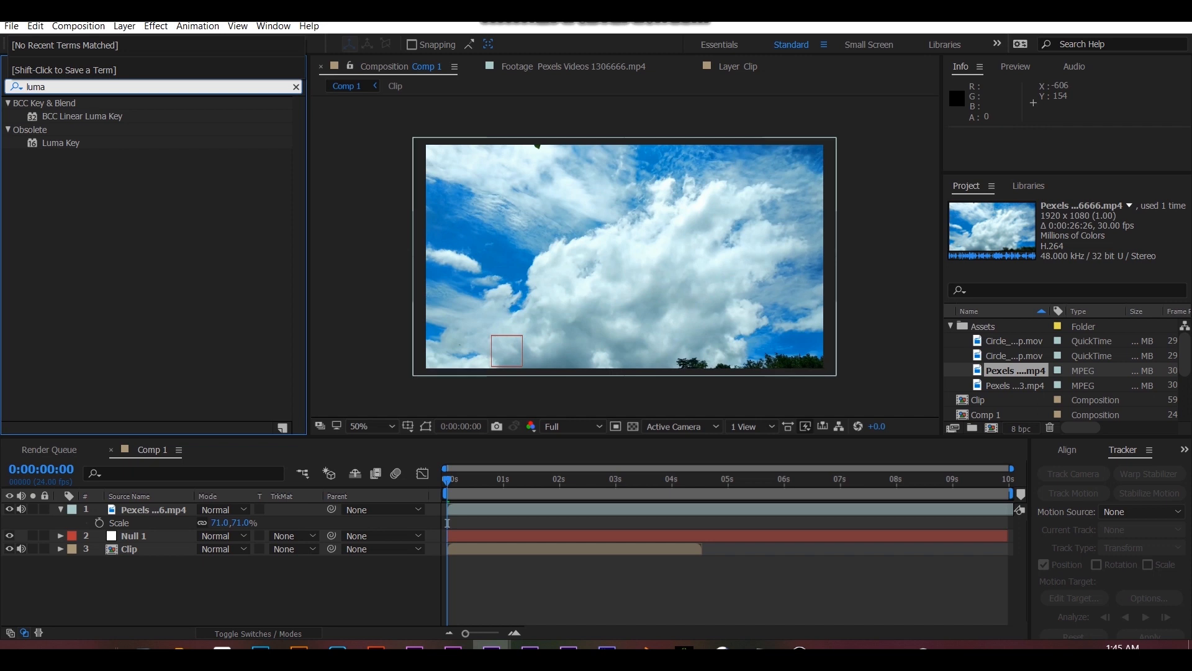
Apply Luma Key to the Pexels sky layer with Threshold 50, Edge Thin 1 and Edge Feather 5.0.
{"action": "left_click", "coordinate": [154, 509]}
{"action": "left_click", "coordinate": [60, 143]}
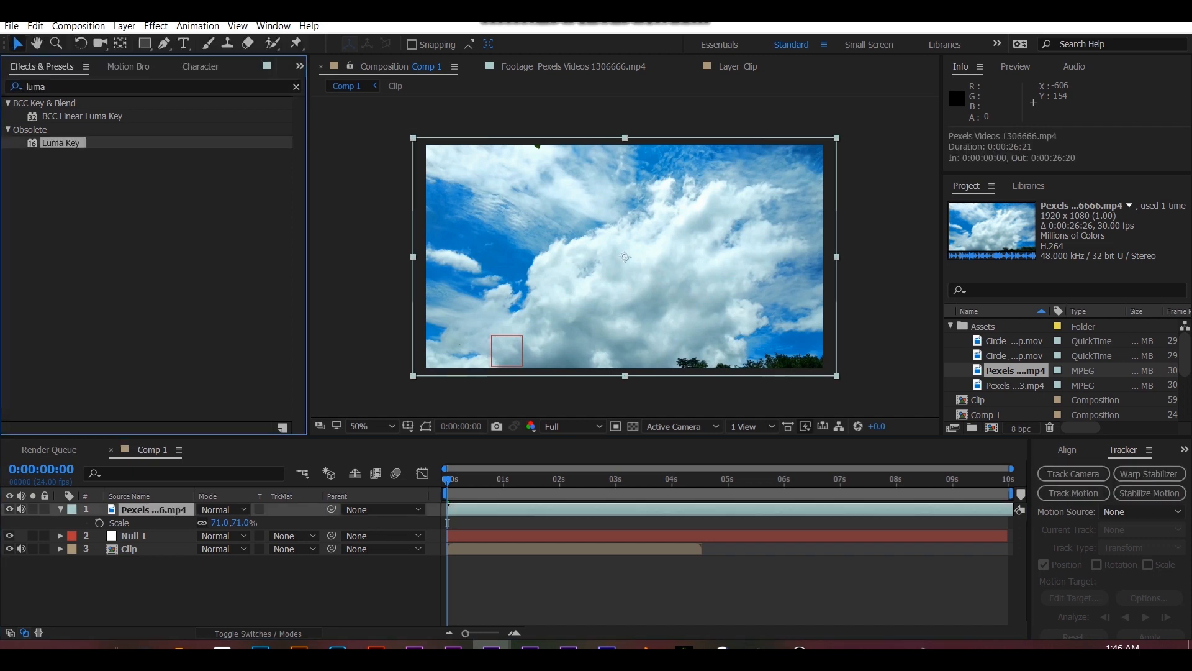
{"action": "double_click", "coordinate": [61, 142]}
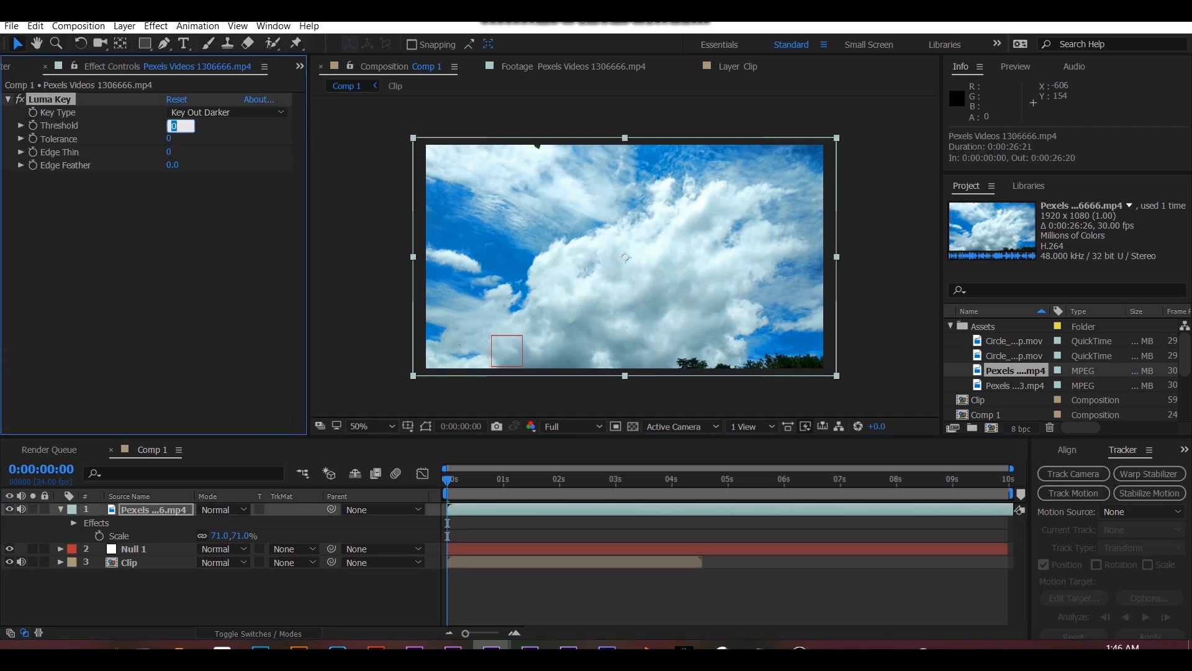
{"action": "type", "text": "50"}
{"action": "key", "text": "Return"}
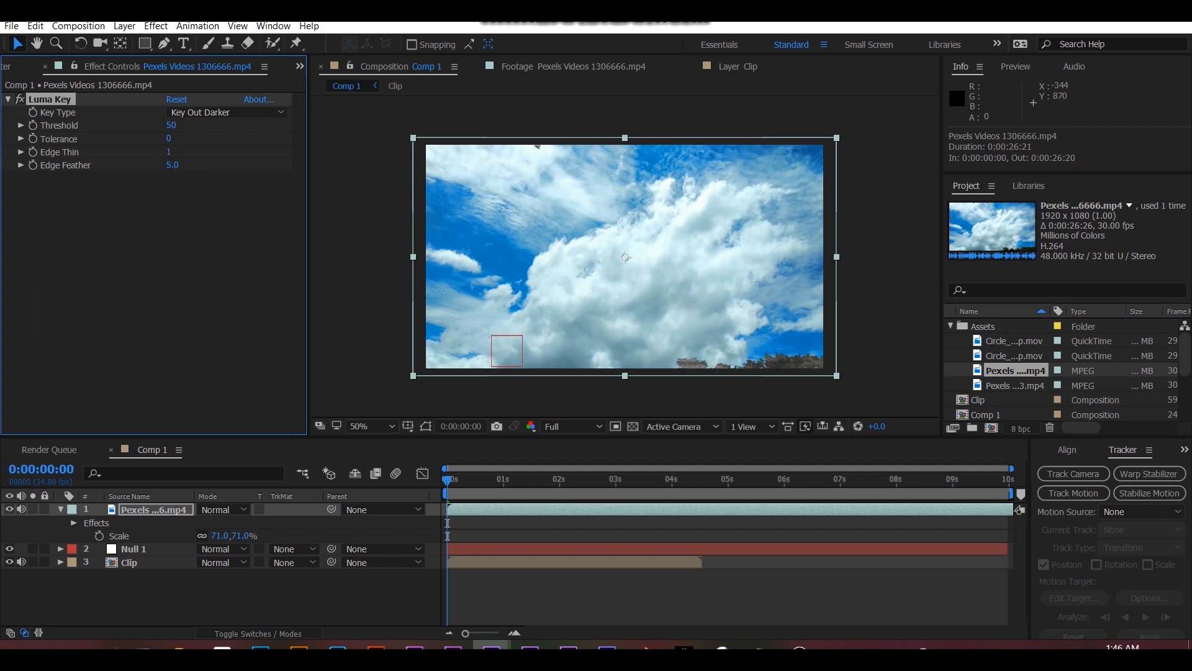
Set the Pexels sky layer's scale to 85% so the trees at its lower edge fall outside the frame.
{"action": "left_click", "coordinate": [220, 535]}
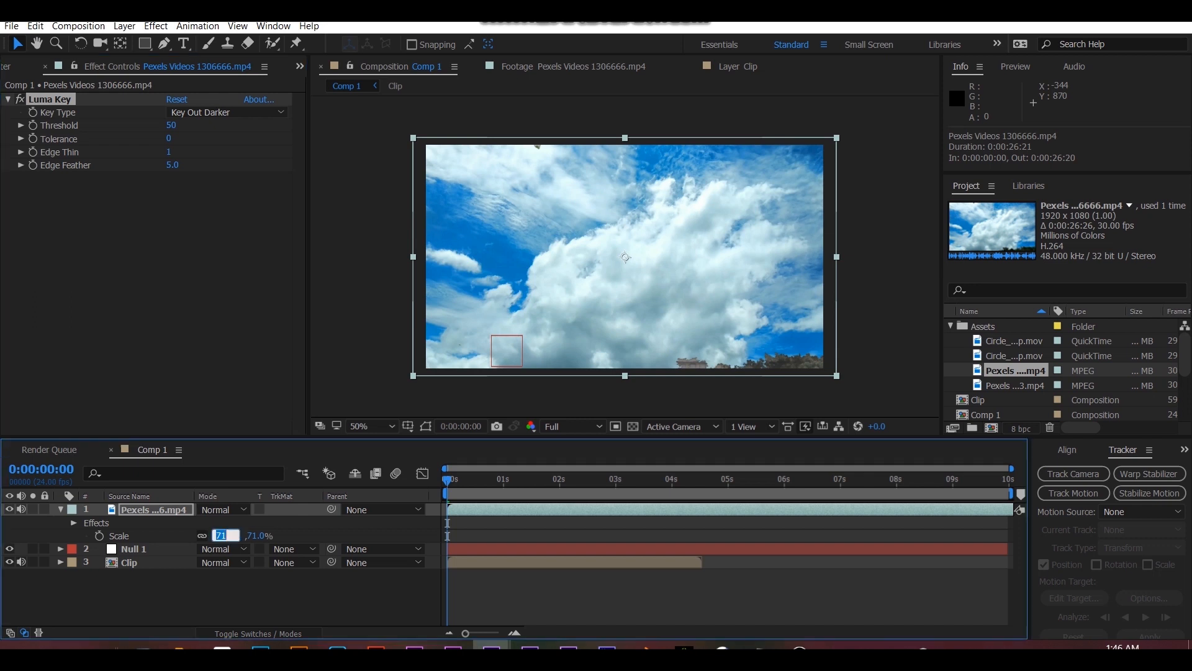
{"action": "type", "text": "75"}
{"action": "key", "text": "Return"}
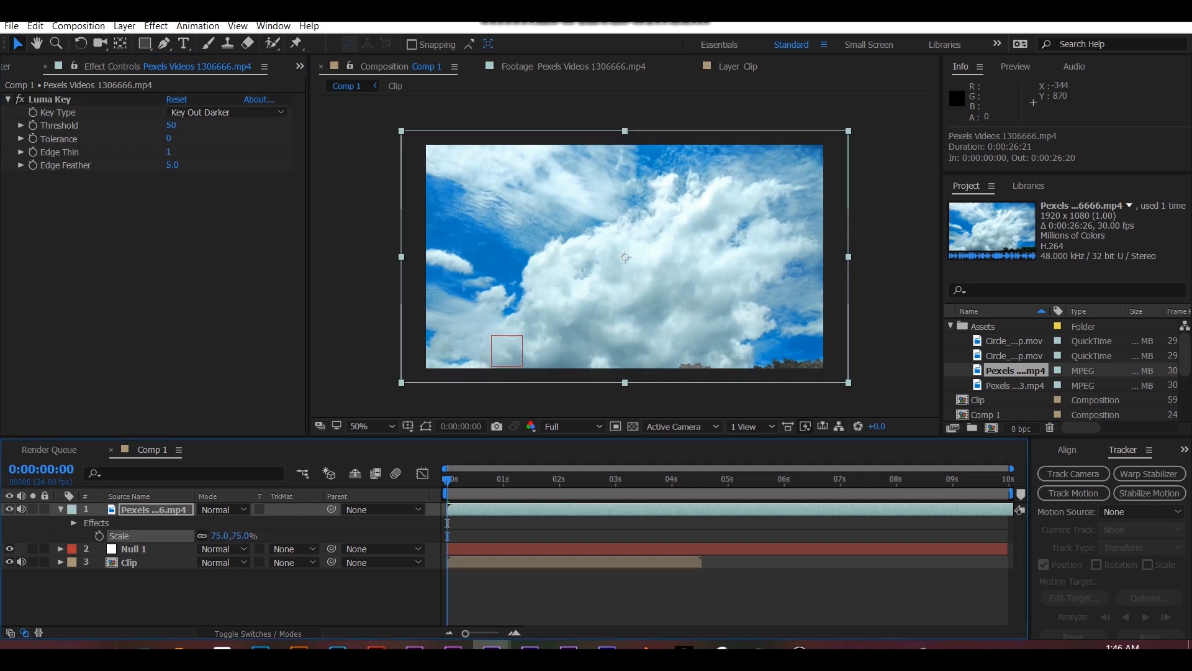
{"action": "type", "text": "80"}
{"action": "key", "text": "Return"}
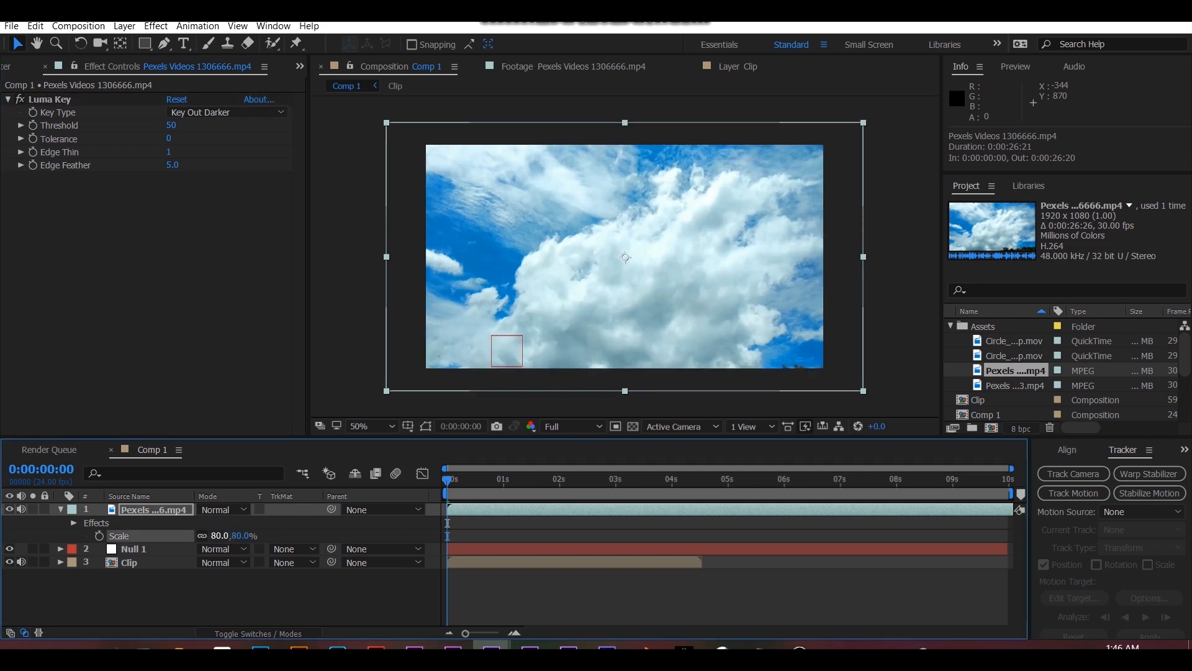
{"action": "type", "text": "85"}
{"action": "key", "text": "Return"}
{"action": "key", "text": "s"}
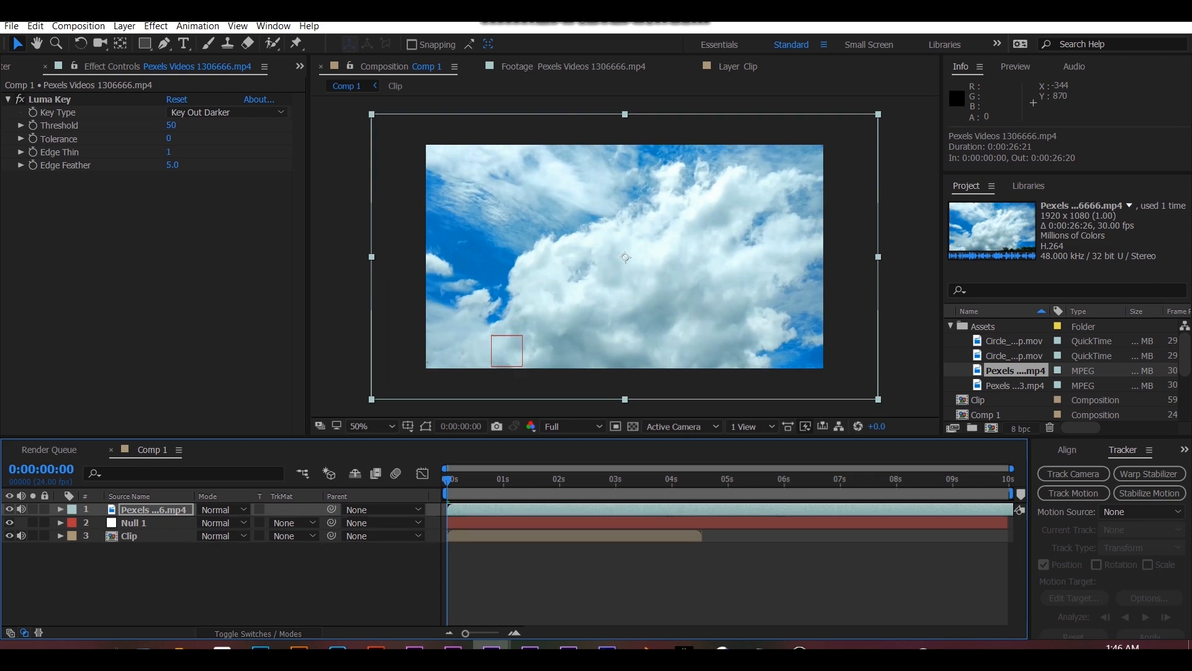
Move the Clip layer to the top of the stack, duplicate it, and place one copy directly beneath the Pexels sky layer.
{"action": "left_click_drag", "start_coordinate": [129, 536], "coordinate": [129, 504]}
{"action": "key", "text": "ctrl+d"}
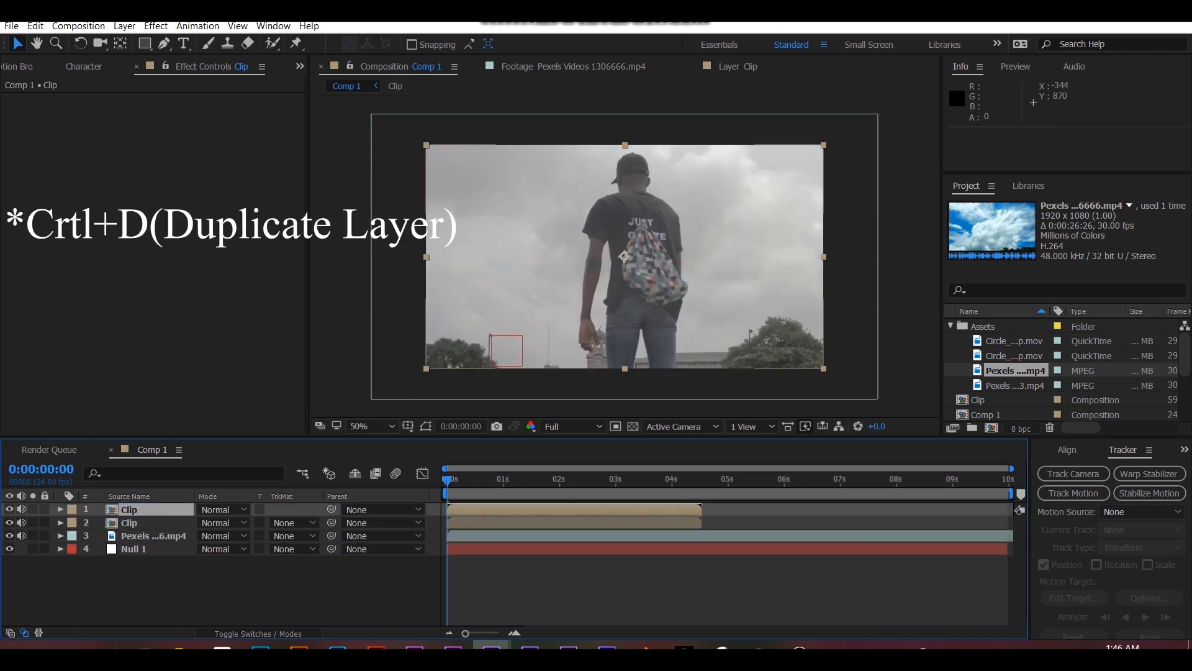
{"action": "key", "text": "ctrl+bracketleft"}
{"action": "key", "text": "ctrl+bracketleft"}
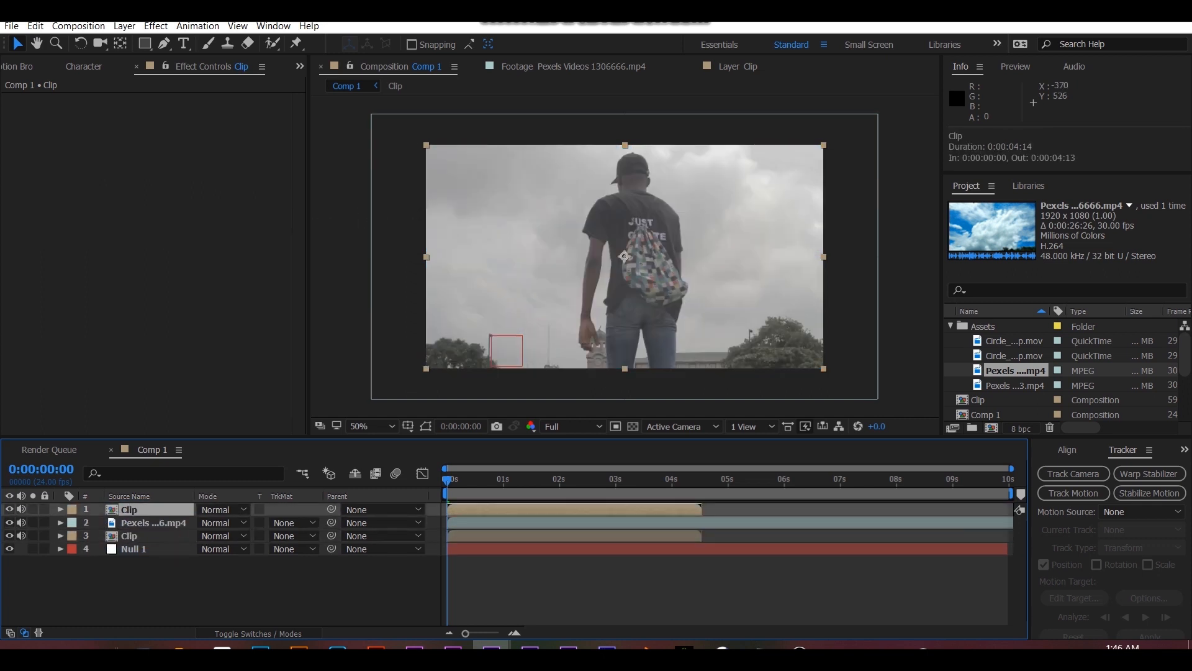
Apply Luma Key to the top Clip layer and hide the Pexels sky and lower Clip layers.
{"action": "left_click", "coordinate": [300, 67]}
{"action": "left_click", "coordinate": [357, 86]}
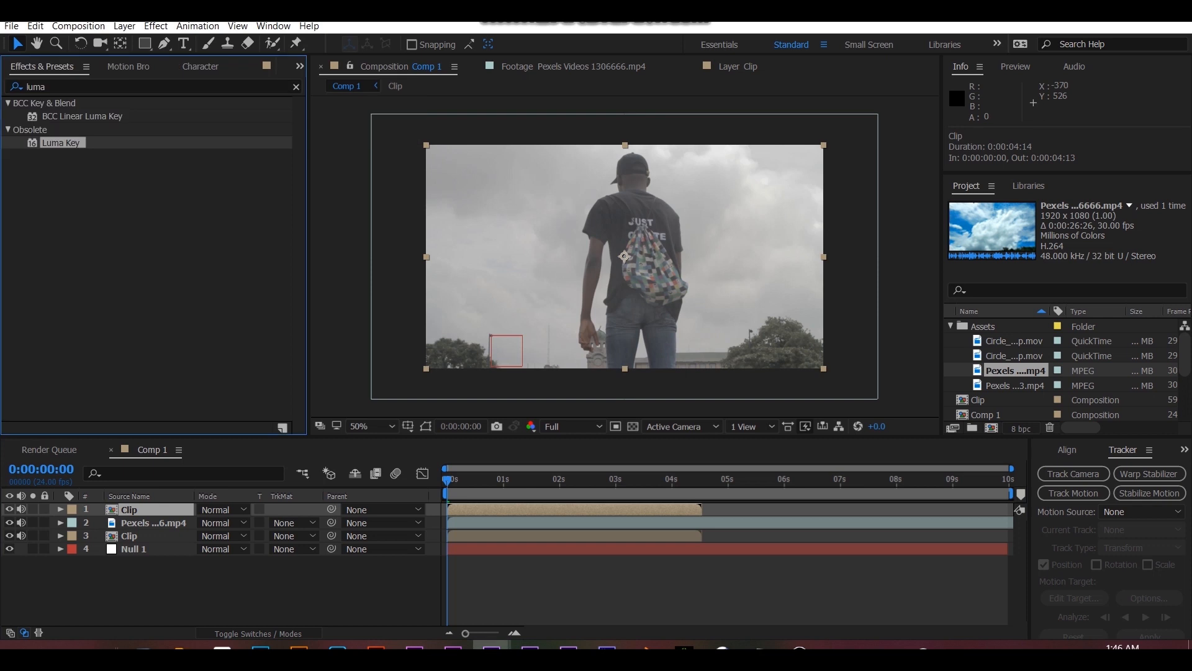
{"action": "double_click", "coordinate": [61, 143]}
{"action": "left_click", "coordinate": [9, 535]}
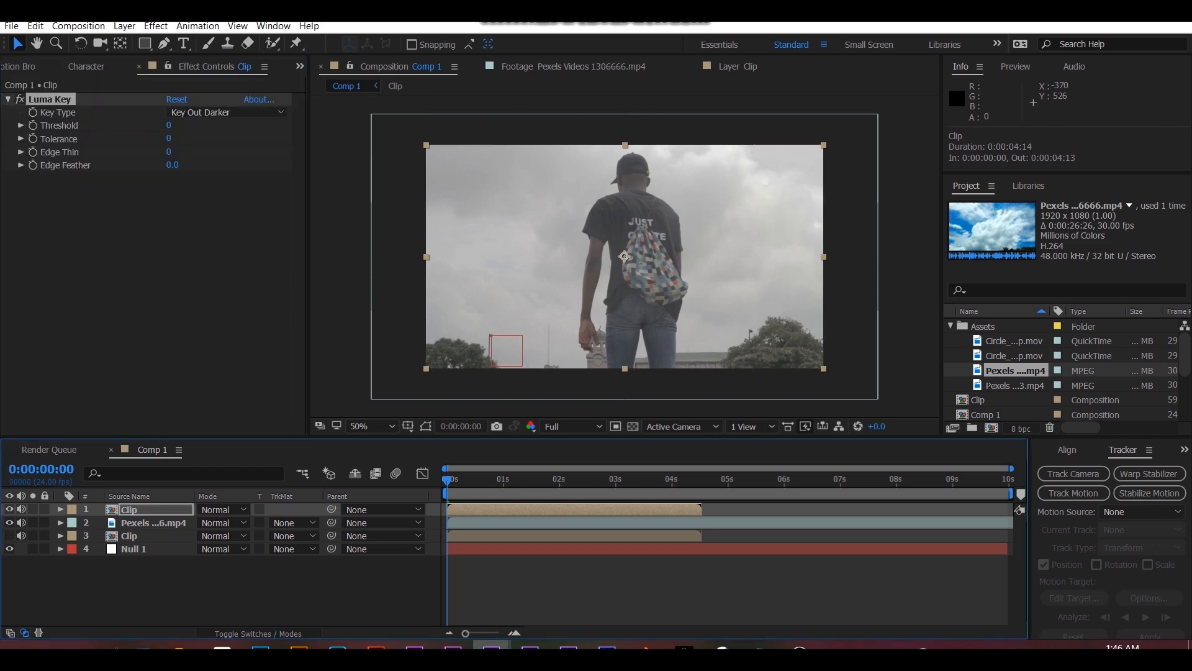
{"action": "left_click", "coordinate": [9, 522]}
Set the top Clip layer's Luma Key to Key Out Brighter with Threshold 152 and Edge Feather 5.0, undoing a trial Edge Thin of 1.
{"action": "left_click", "coordinate": [227, 111]}
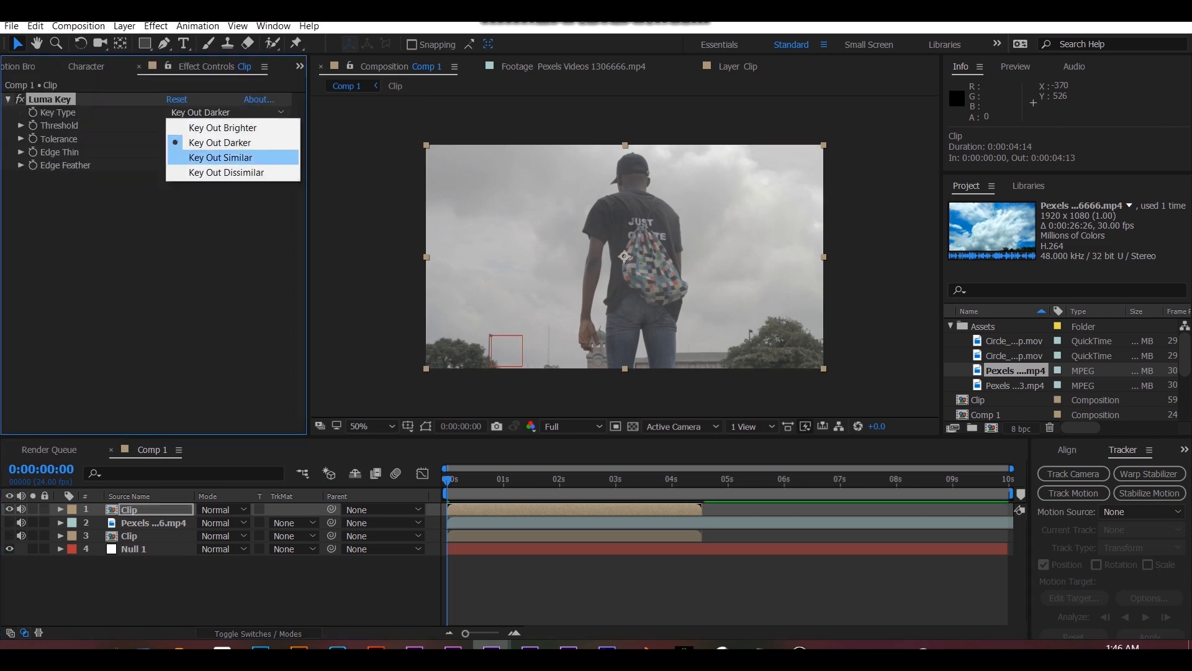
{"action": "left_click", "coordinate": [211, 115]}
{"action": "left_click_drag", "start_coordinate": [168, 125], "coordinate": [248, 124]}
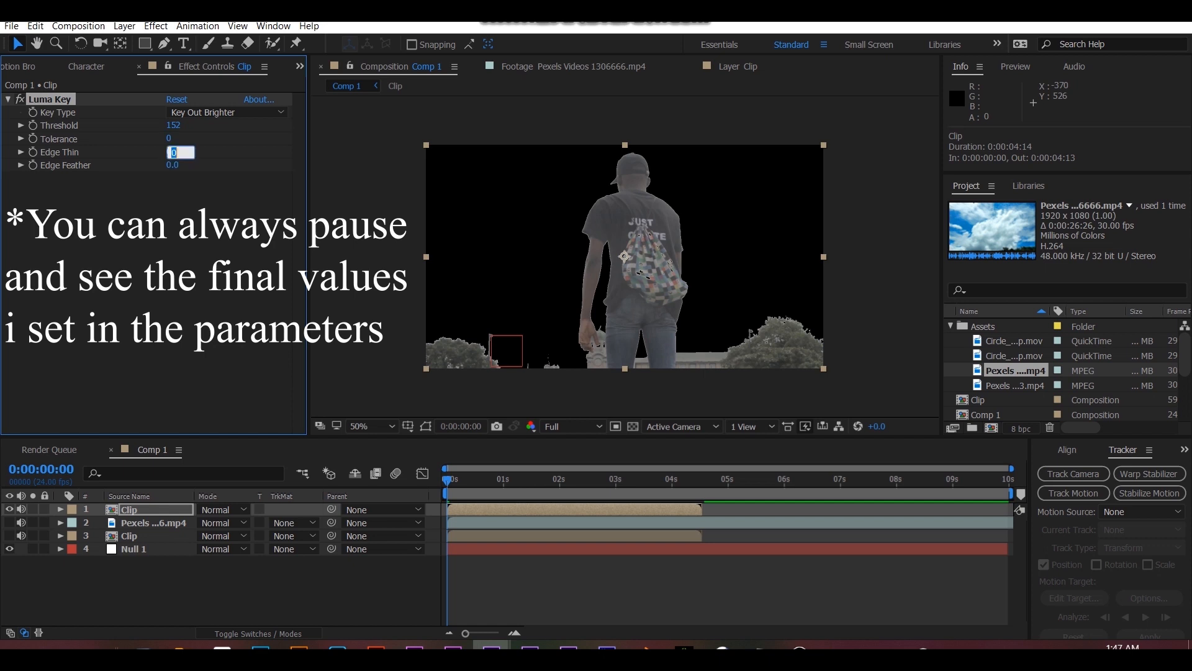
{"action": "type", "text": "1"}
{"action": "key", "text": "Return"}
{"action": "key", "text": "ctrl+z"}
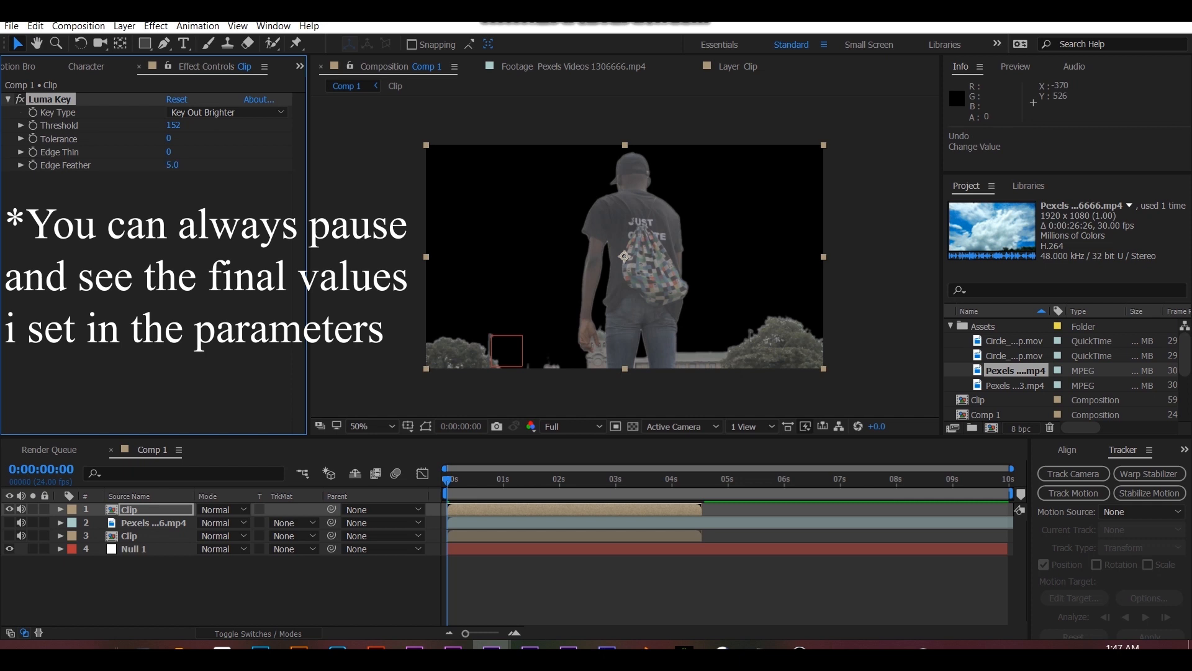
Switch the top Clip layer's Luma Key off and on to compare the keyed and original image.
{"action": "left_click", "coordinate": [20, 99]}
{"action": "left_click", "coordinate": [20, 99]}
{"action": "left_click", "coordinate": [20, 100]}
Toggle the lower Clip layer's visibility to compare, leaving it and the Pexels sky layer visible.
{"action": "left_click", "coordinate": [9, 536]}
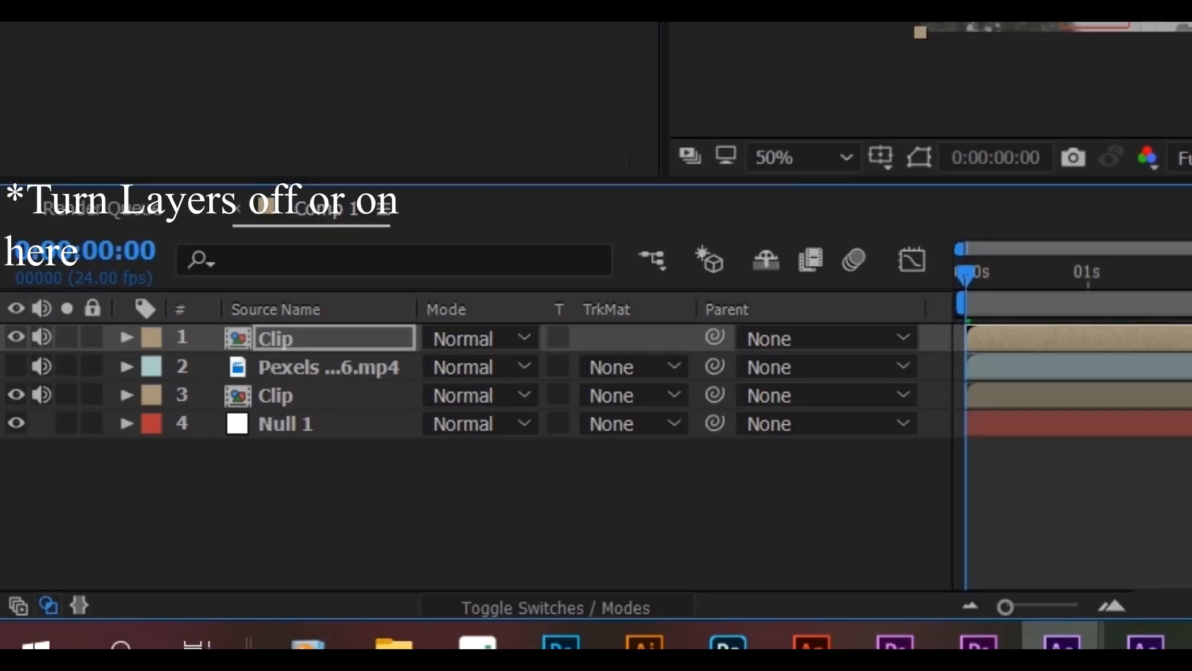
{"action": "left_click", "coordinate": [35, 26]}
{"action": "left_click", "coordinate": [16, 395]}
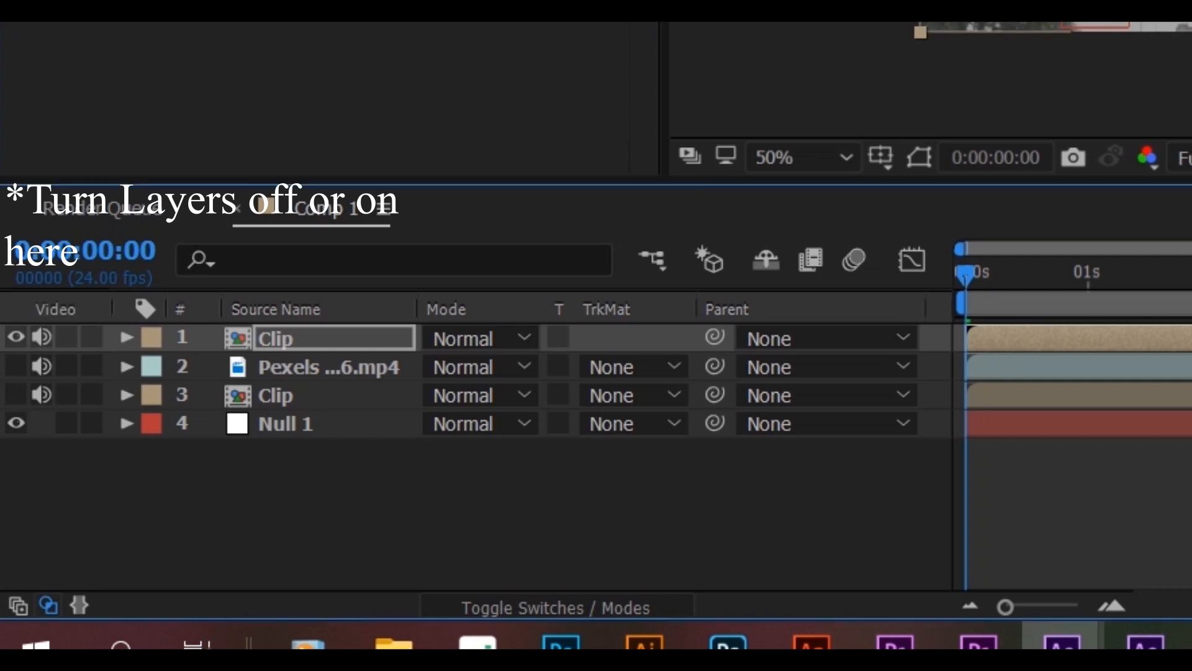
{"action": "left_click", "coordinate": [1189, 158]}
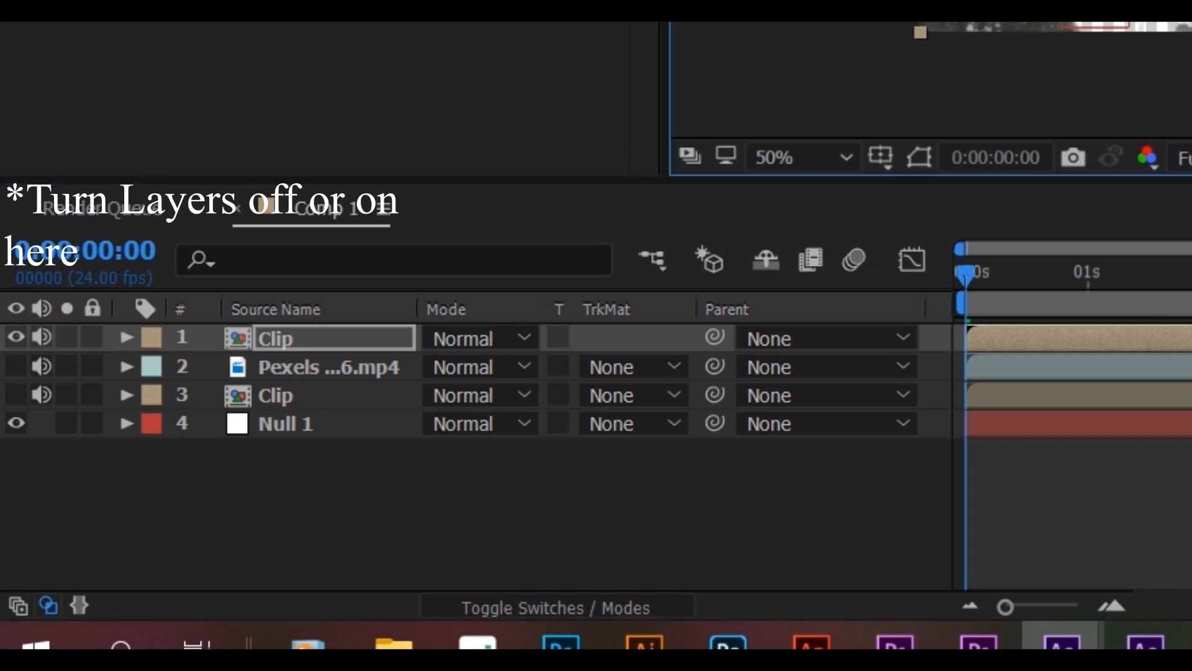
{"action": "left_click", "coordinate": [15, 395]}
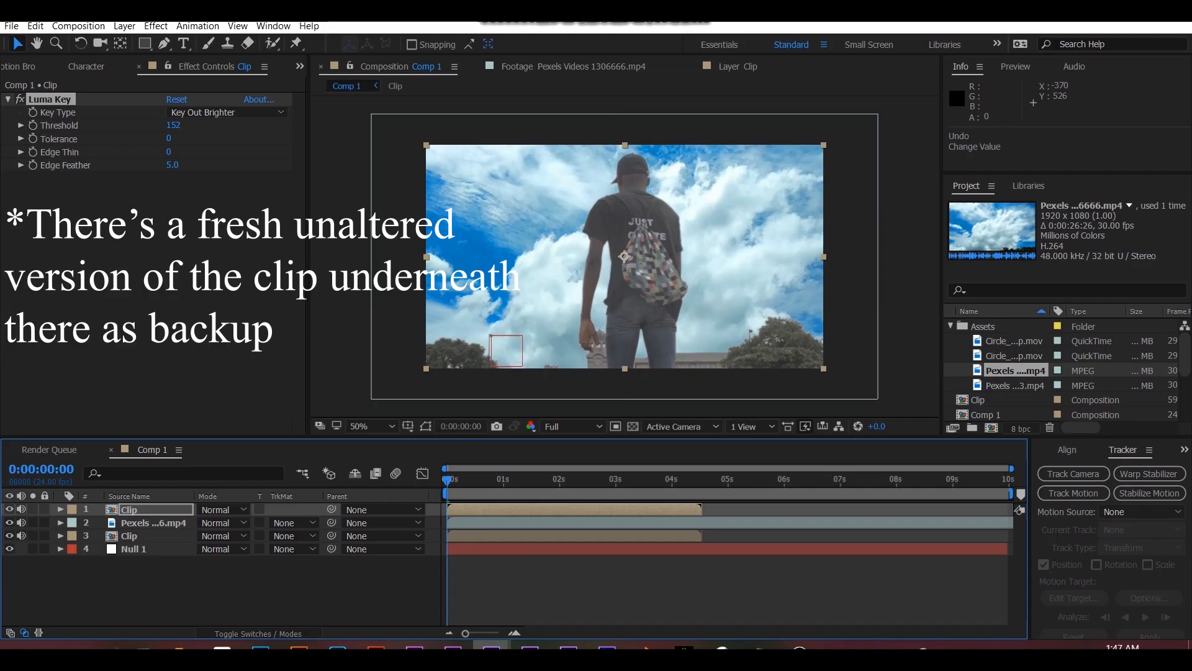
Time-stretch the Pexels sky layer with a stretch factor of 30.
{"action": "left_click", "coordinate": [468, 480]}
{"action": "right_click", "coordinate": [490, 522]}
{"action": "mouse_move", "coordinate": [540, 177]}
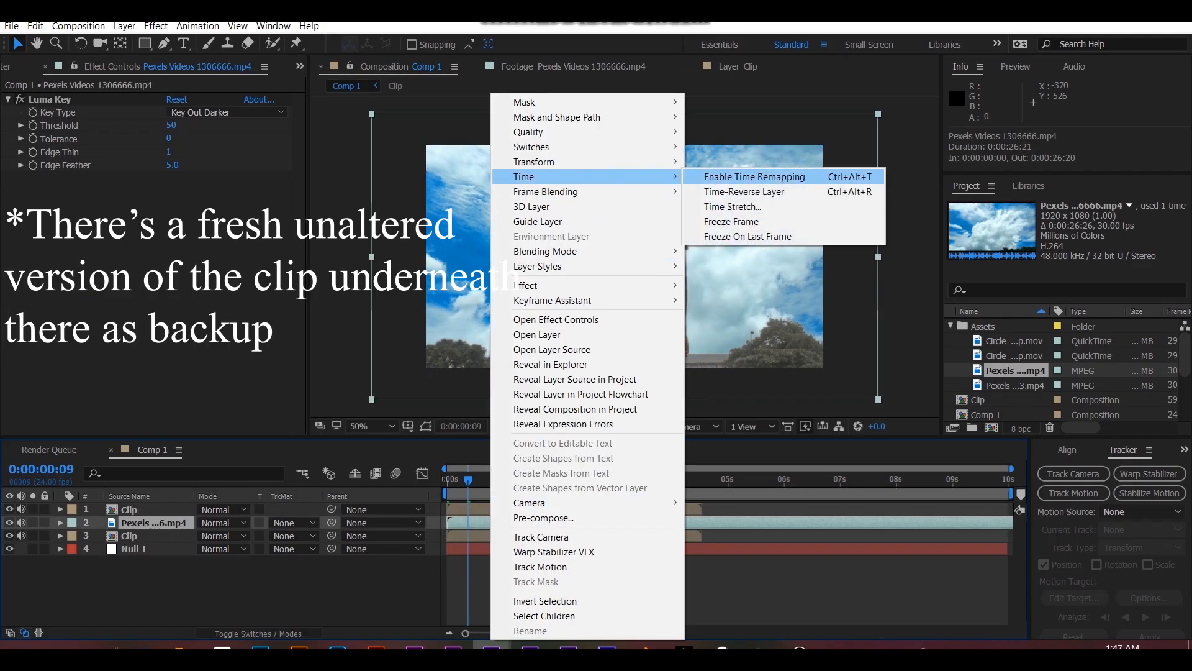
{"action": "left_click", "coordinate": [733, 206]}
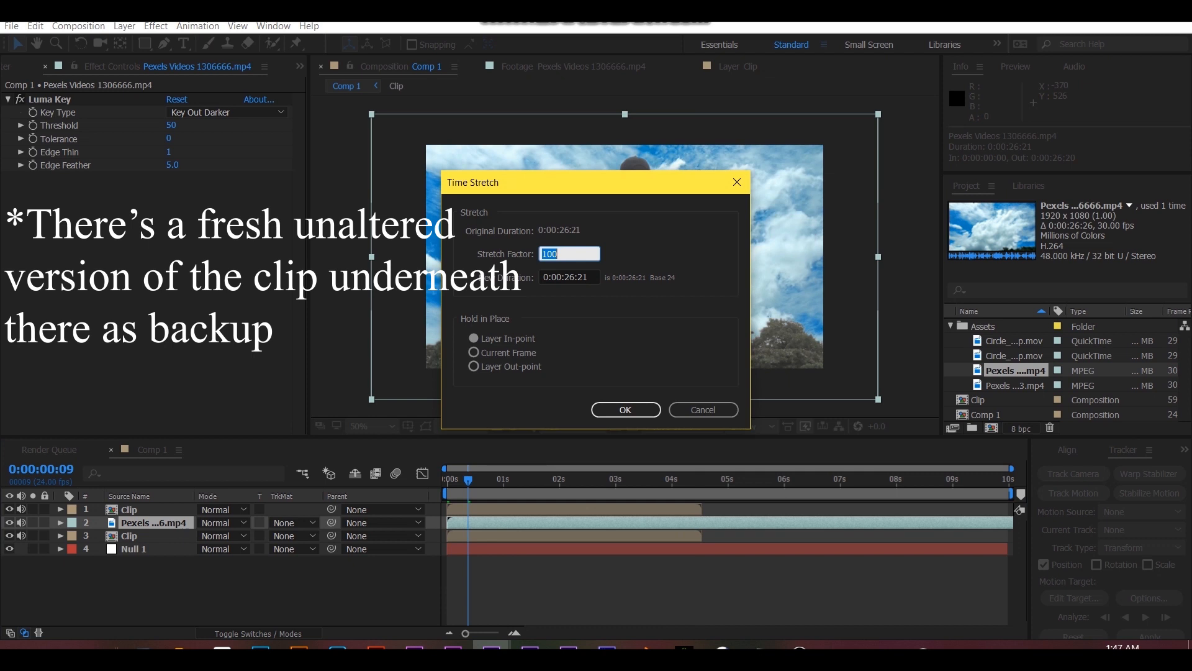
{"action": "type", "text": "30"}
{"action": "key", "text": "Return"}
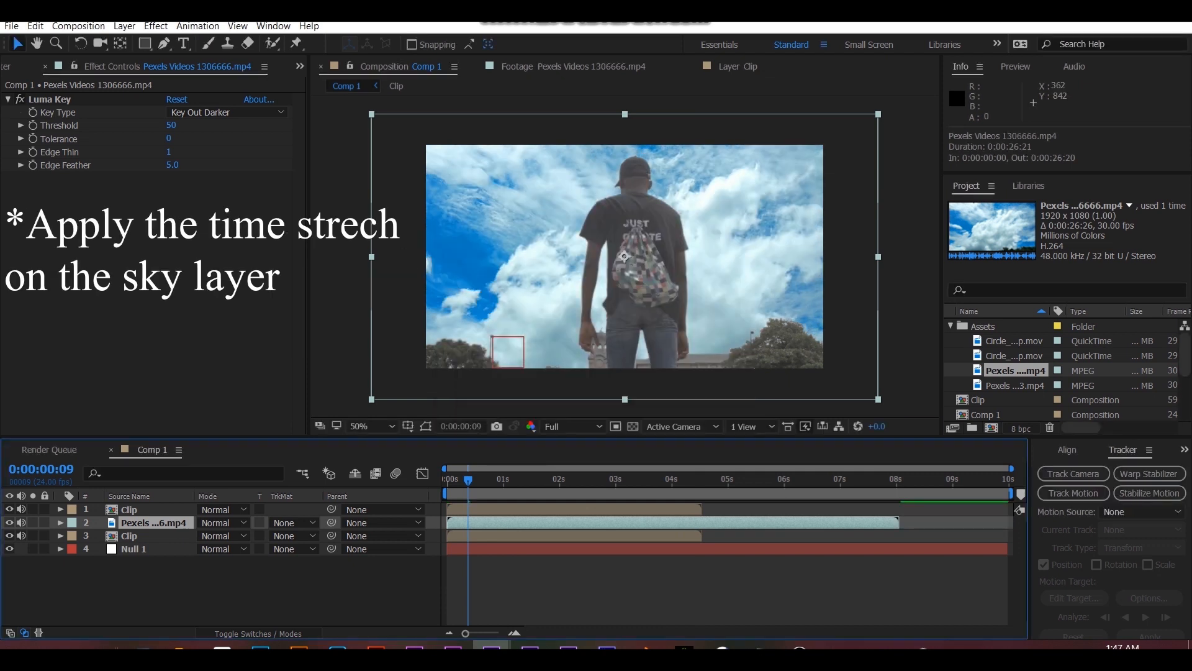
Reduce the Pexels sky layer's time-stretch factor so that the layer ends at about 4 seconds.
{"action": "right_click", "coordinate": [605, 261]}
{"action": "mouse_move", "coordinate": [714, 176]}
{"action": "left_click", "coordinate": [851, 205]}
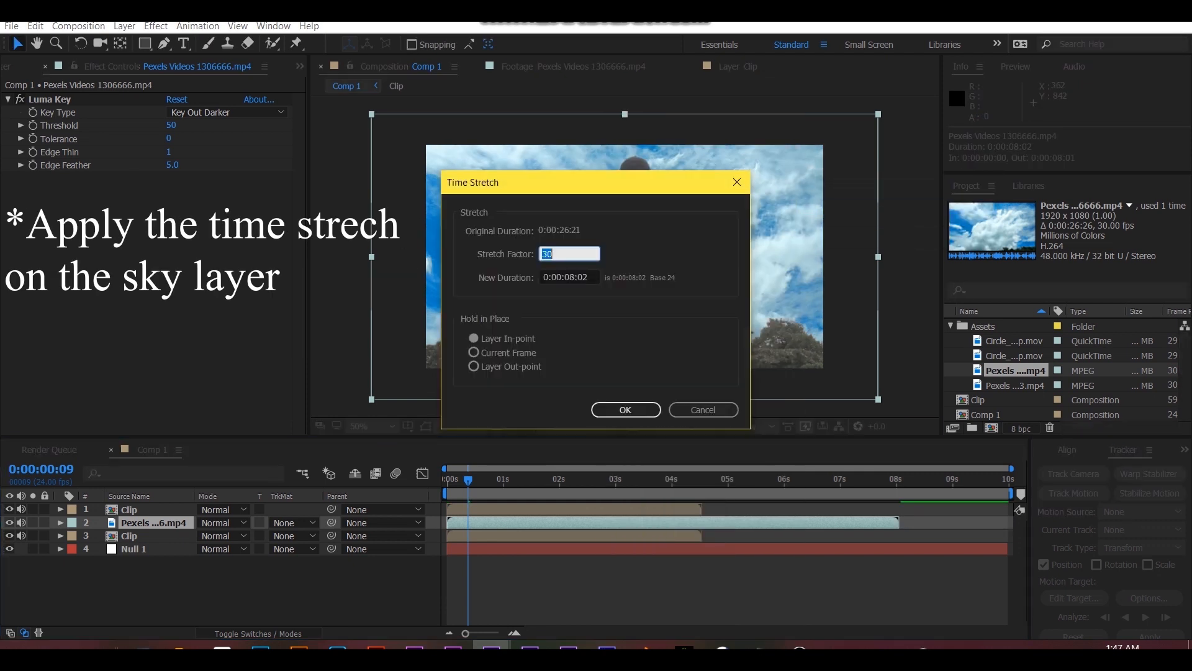
{"action": "key", "text": "Return"}
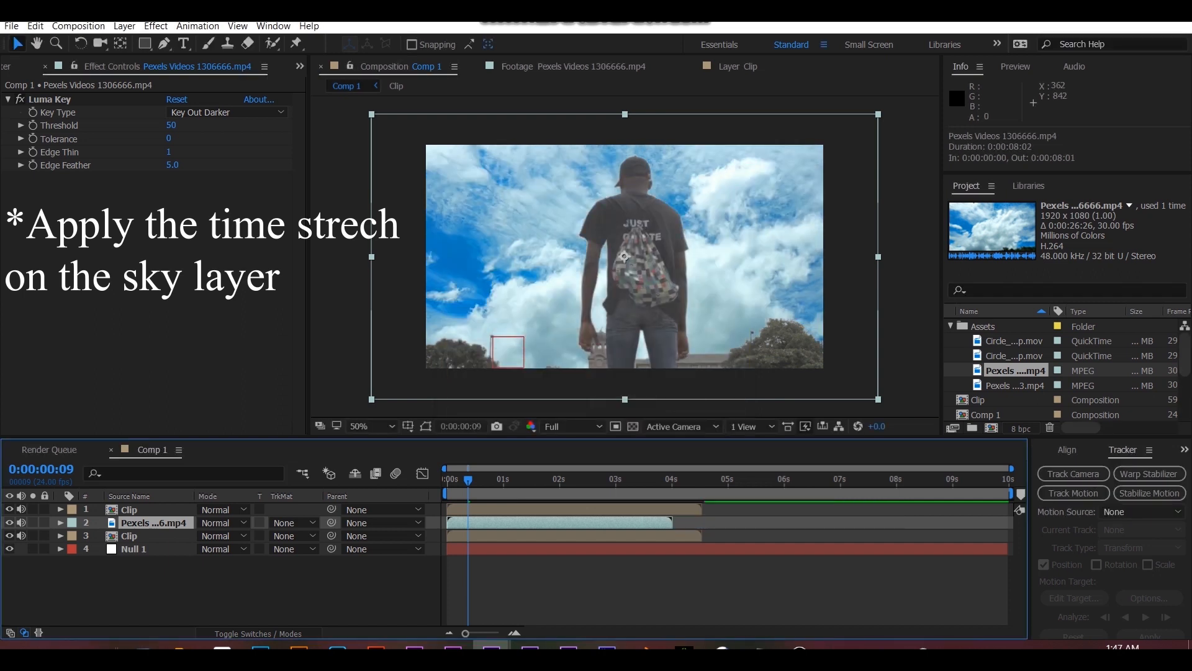
Enable time remapping on the Pexels sky layer and extend its end to the Clip layer's last frame at 0:00:04:13.
{"action": "key", "text": "ctrl+alt+t"}
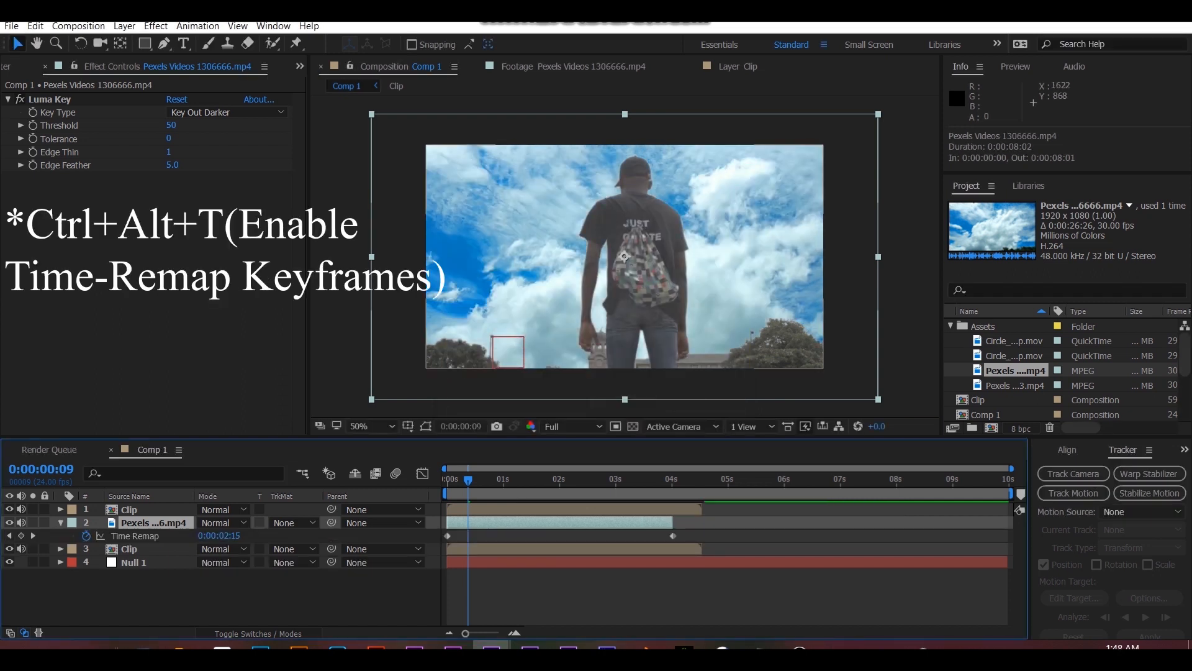
{"action": "left_click", "coordinate": [129, 509]}
{"action": "key", "text": "o"}
{"action": "left_click_drag", "start_coordinate": [671, 523], "coordinate": [701, 523]}
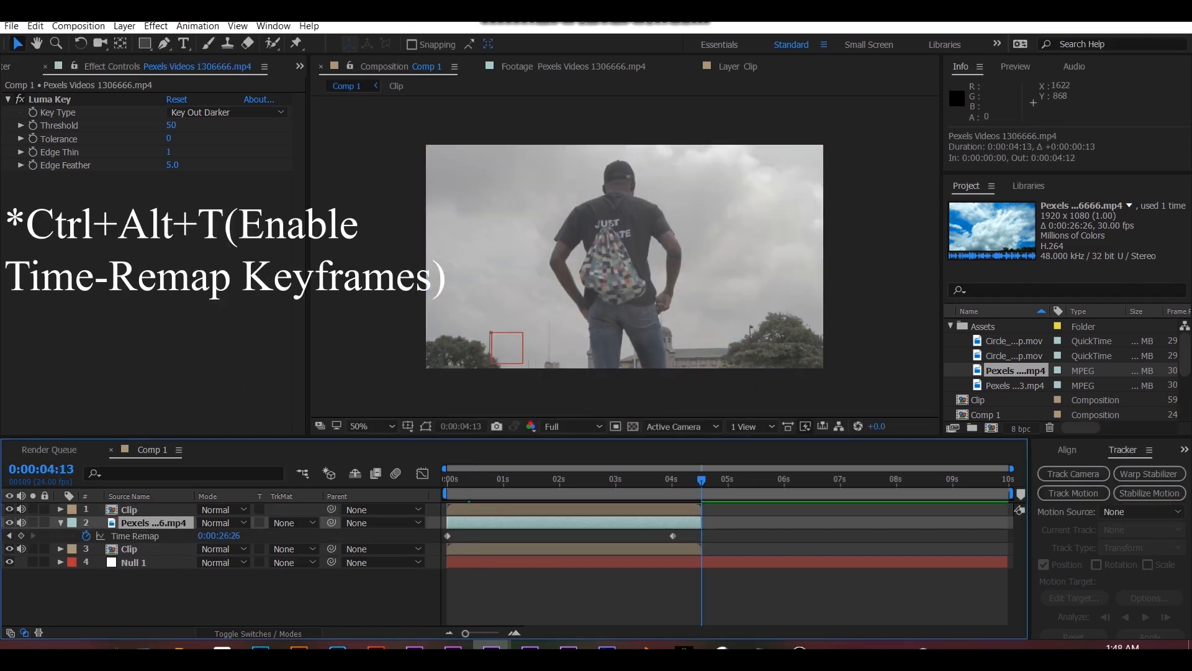
Move the sky layer's last Time Remap keyframe to 0:00:04:13 and scrub back to 0:00:03:16 to check the sky.
{"action": "left_click", "coordinate": [673, 536]}
{"action": "key", "text": "ctrl+x"}
{"action": "key", "text": "ctrl+v"}
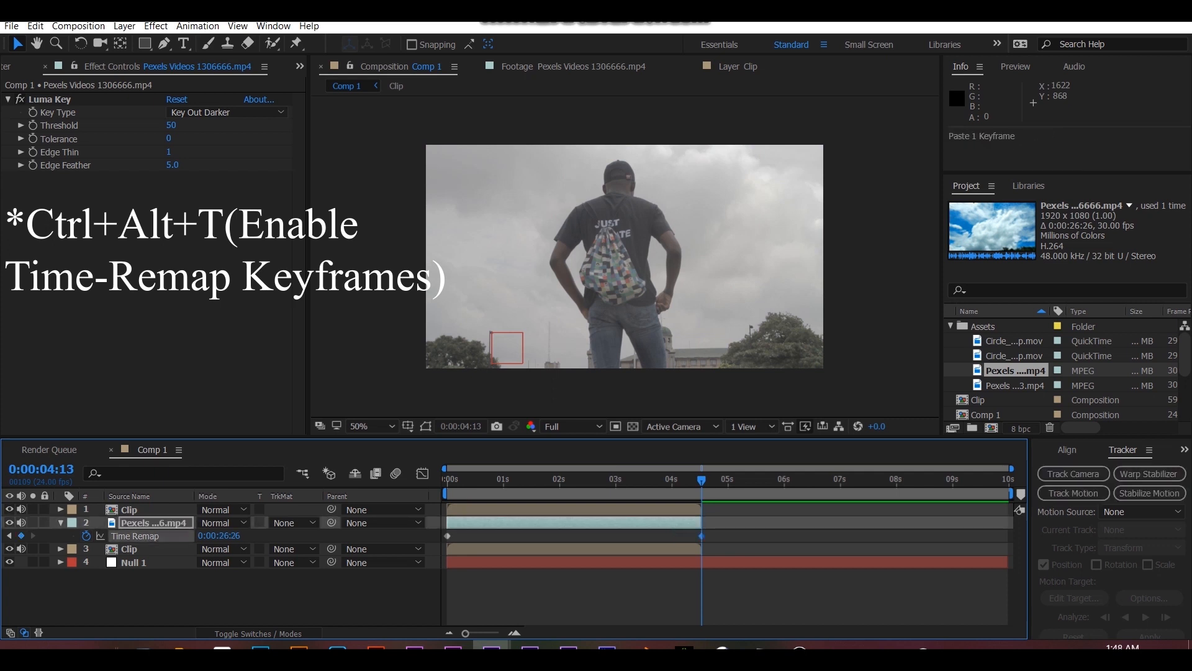
{"action": "key", "text": "u"}
{"action": "left_click_drag", "start_coordinate": [629, 480], "coordinate": [653, 480]}
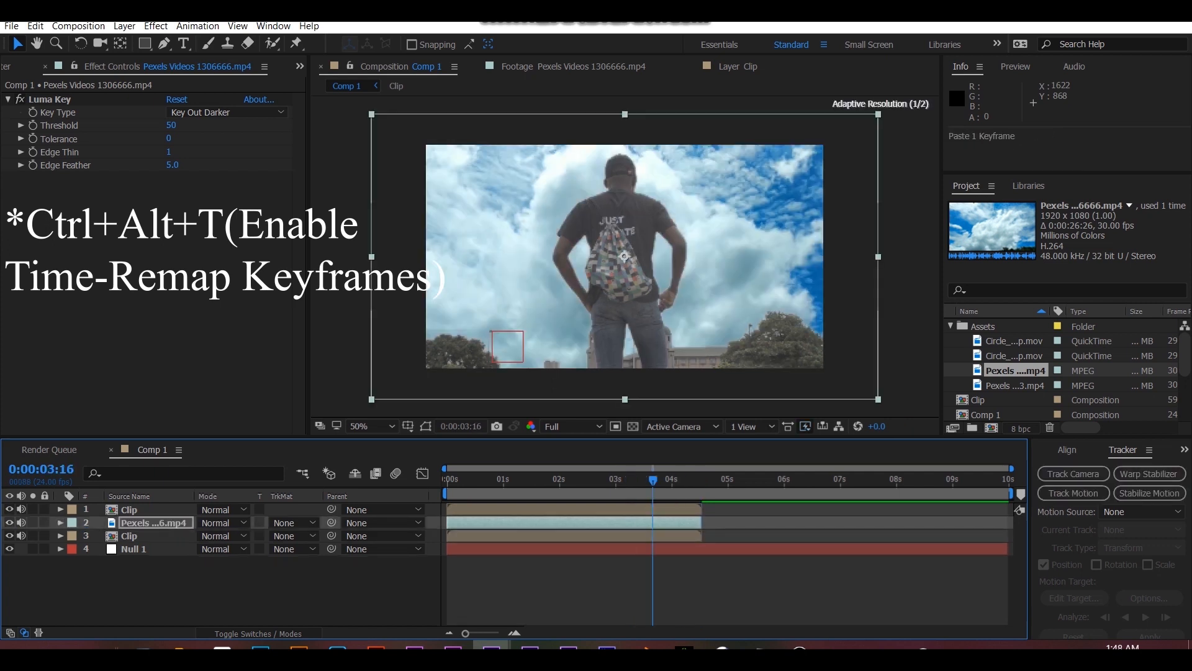
Add the expression loopOut() to the Pexels sky layer's Time Remap property.
{"action": "key", "text": "u"}
{"action": "left_click", "coordinate": [86, 535], "text": "alt"}
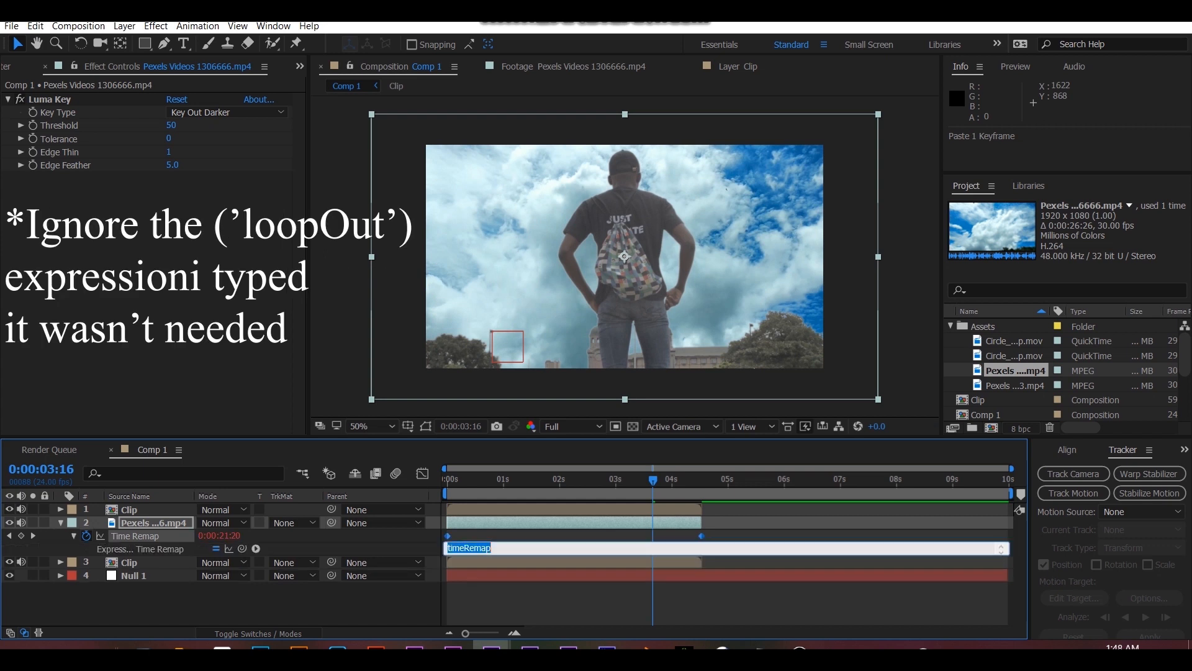
{"action": "type", "text": "loopOut("}
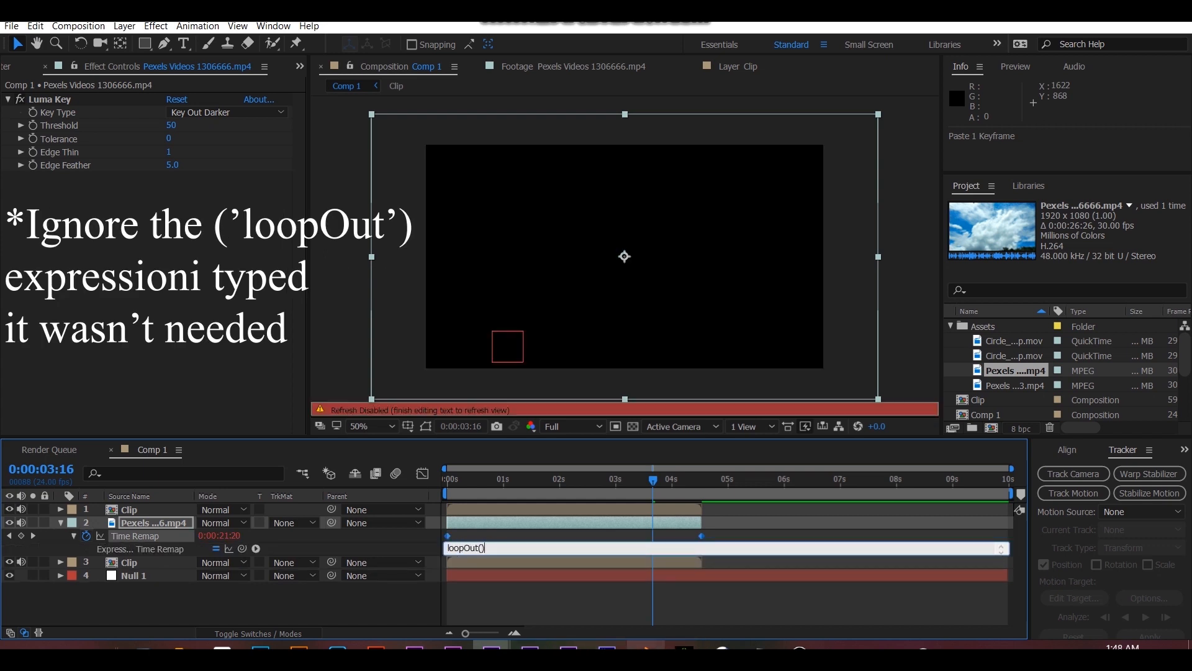
{"action": "left_click", "coordinate": [733, 603]}
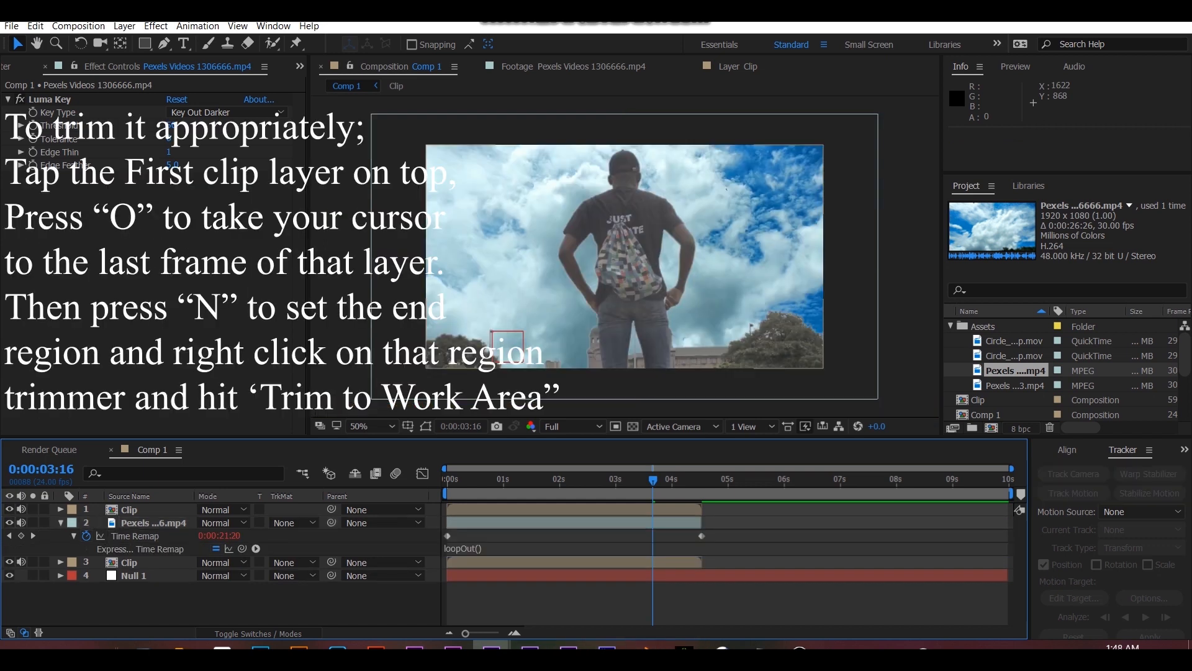
Extend the Pexels sky layer to the composition's end and move its last Time Remap keyframe to 0:00:04:18.
{"action": "left_click_drag", "start_coordinate": [701, 522], "coordinate": [1007, 522]}
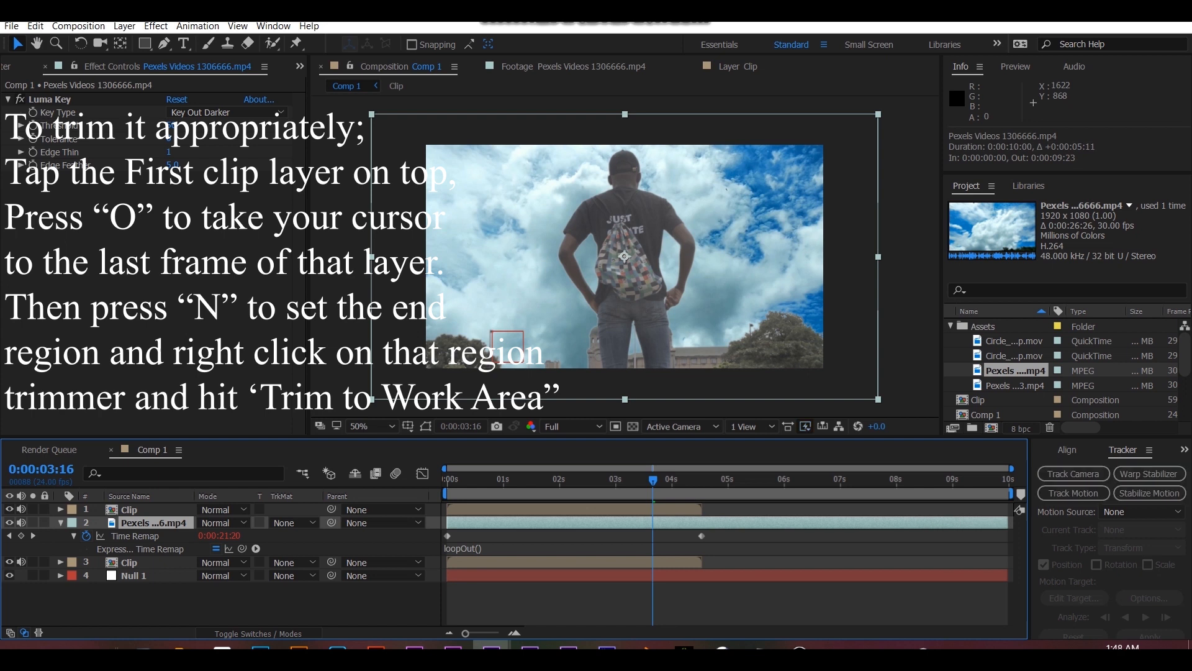
{"action": "left_click_drag", "start_coordinate": [702, 535], "coordinate": [710, 536]}
{"action": "key", "text": "u"}
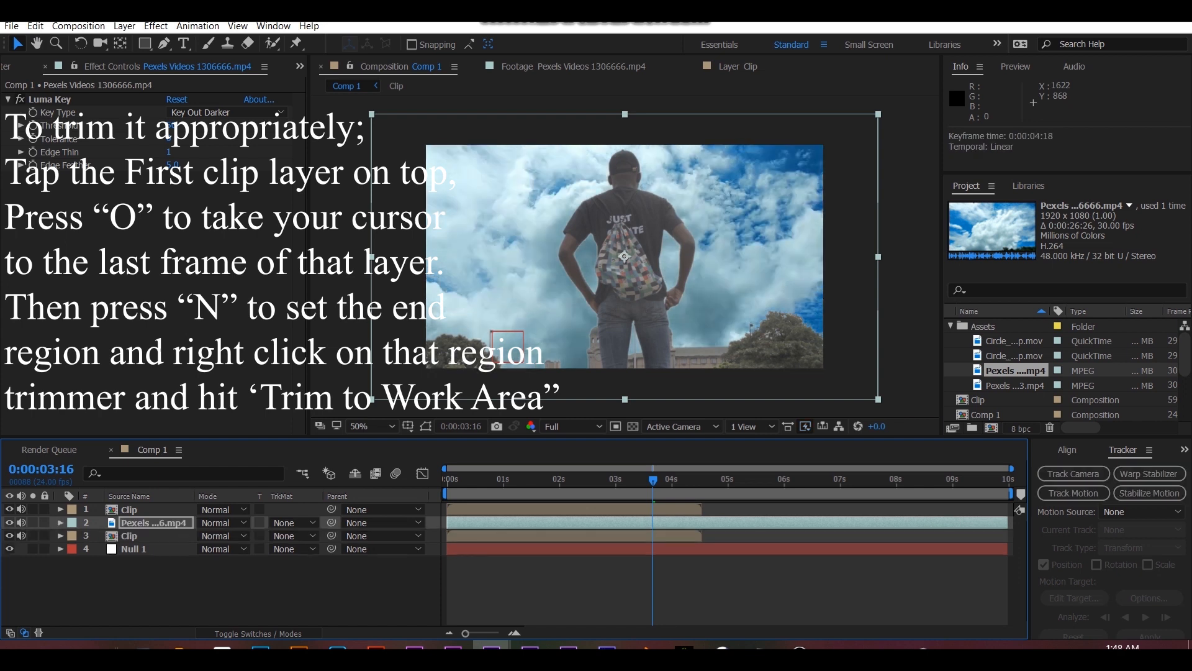
End the work area at the top Clip layer's last frame, 0:00:04:13, and trim the composition to the work area.
{"action": "left_click_drag", "start_coordinate": [653, 480], "coordinate": [518, 479]}
{"action": "left_click", "coordinate": [129, 509]}
{"action": "key", "text": "o"}
{"action": "key", "text": "n"}
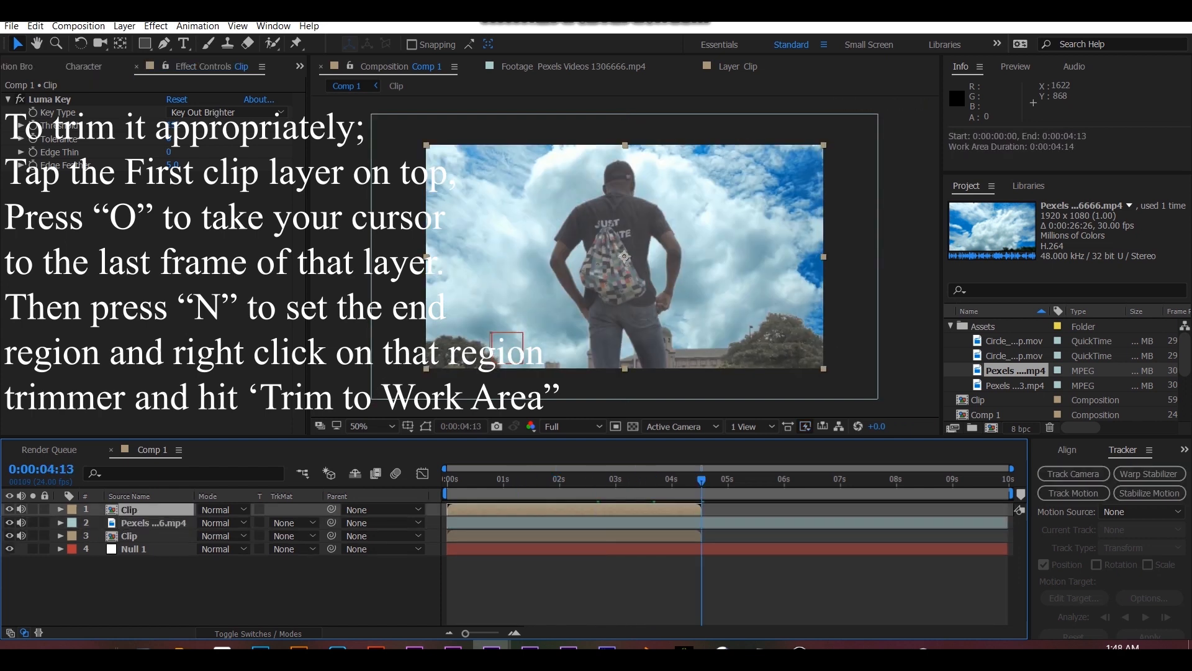
{"action": "right_click", "coordinate": [649, 494]}
{"action": "left_click", "coordinate": [722, 536]}
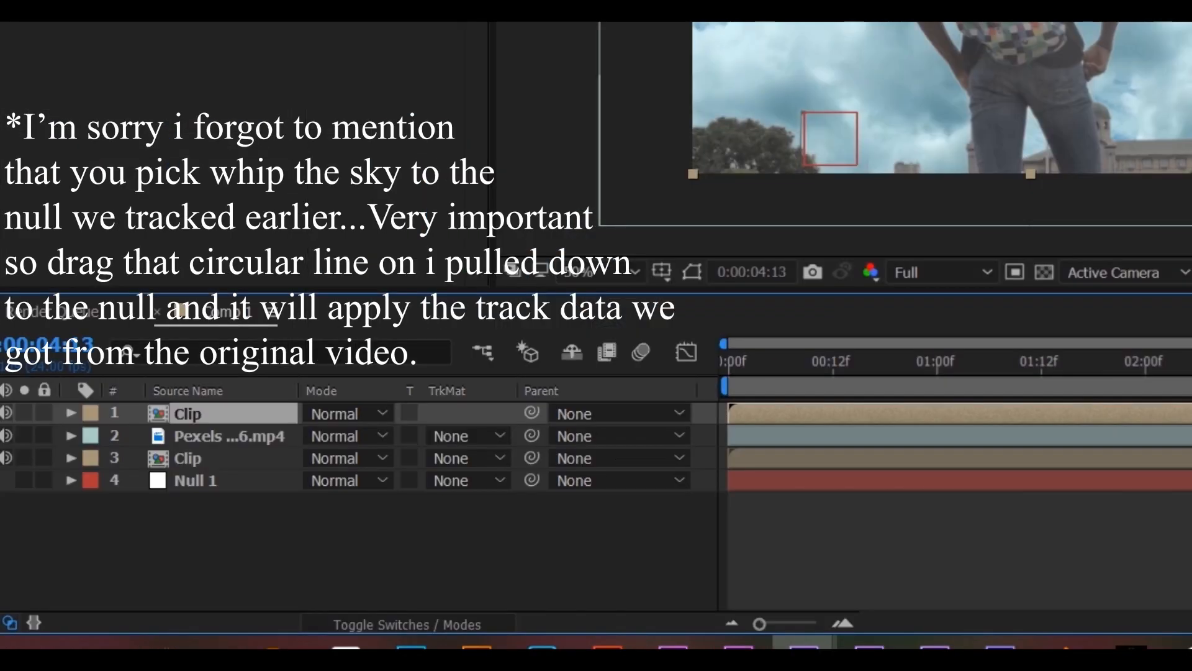
Parent the Pexels sky layer to Null 1 and preview the tracked sky.
{"action": "left_click", "coordinate": [153, 523]}
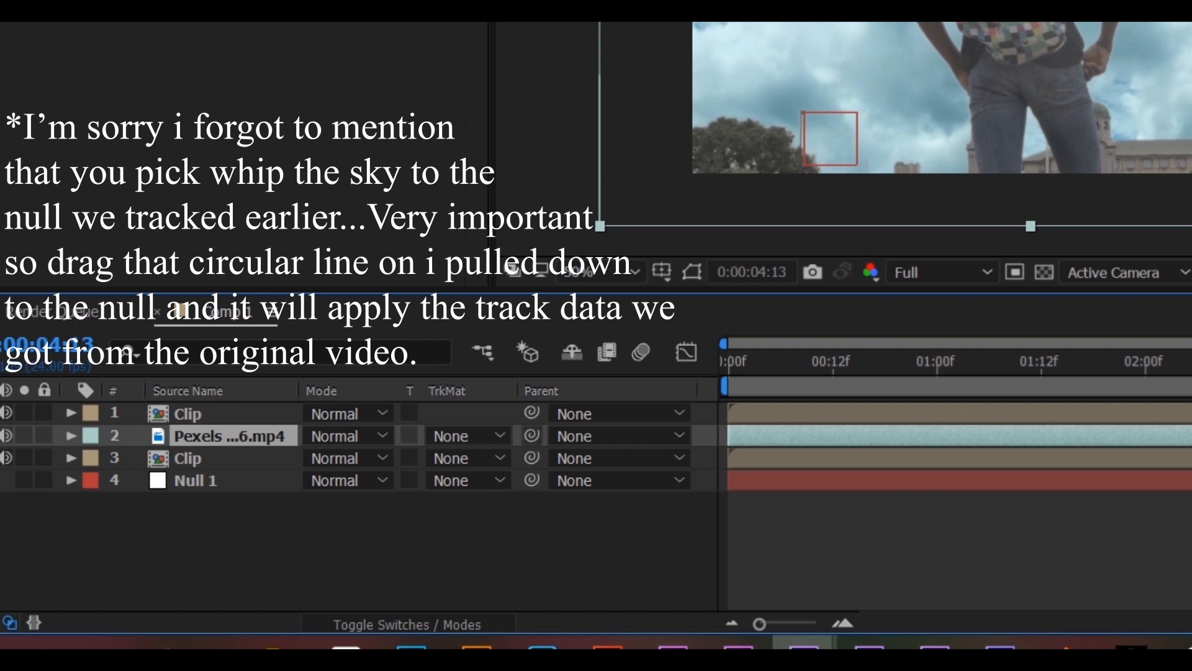
{"action": "left_click_drag", "start_coordinate": [532, 435], "coordinate": [253, 482]}
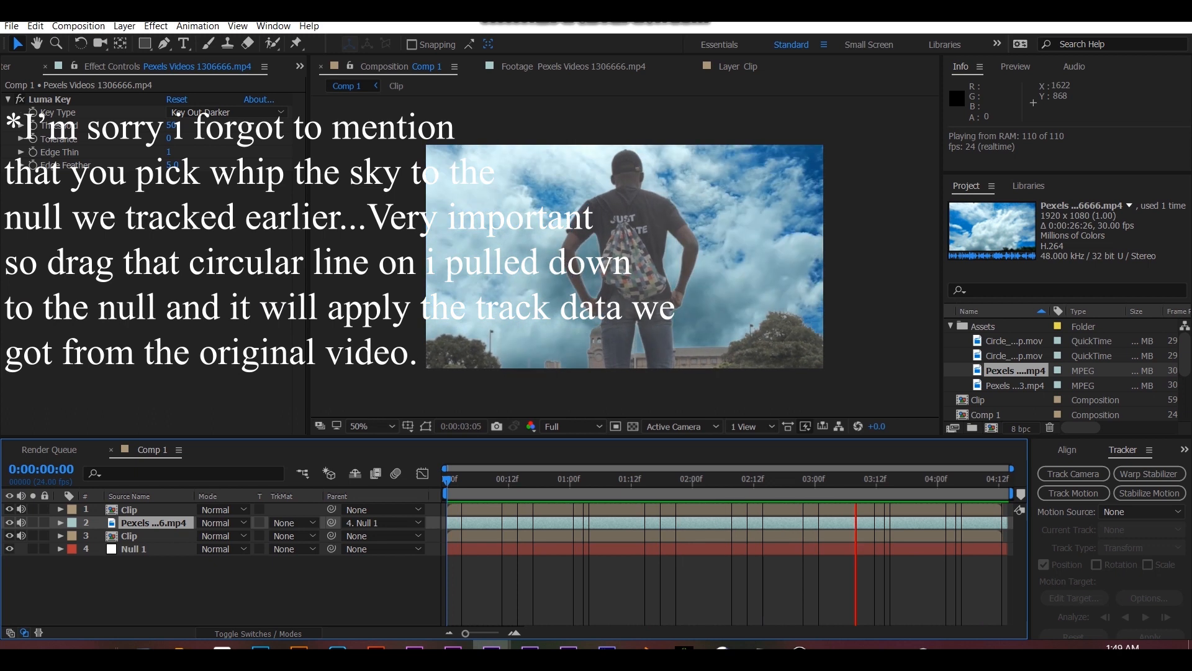
{"action": "key", "text": "space"}
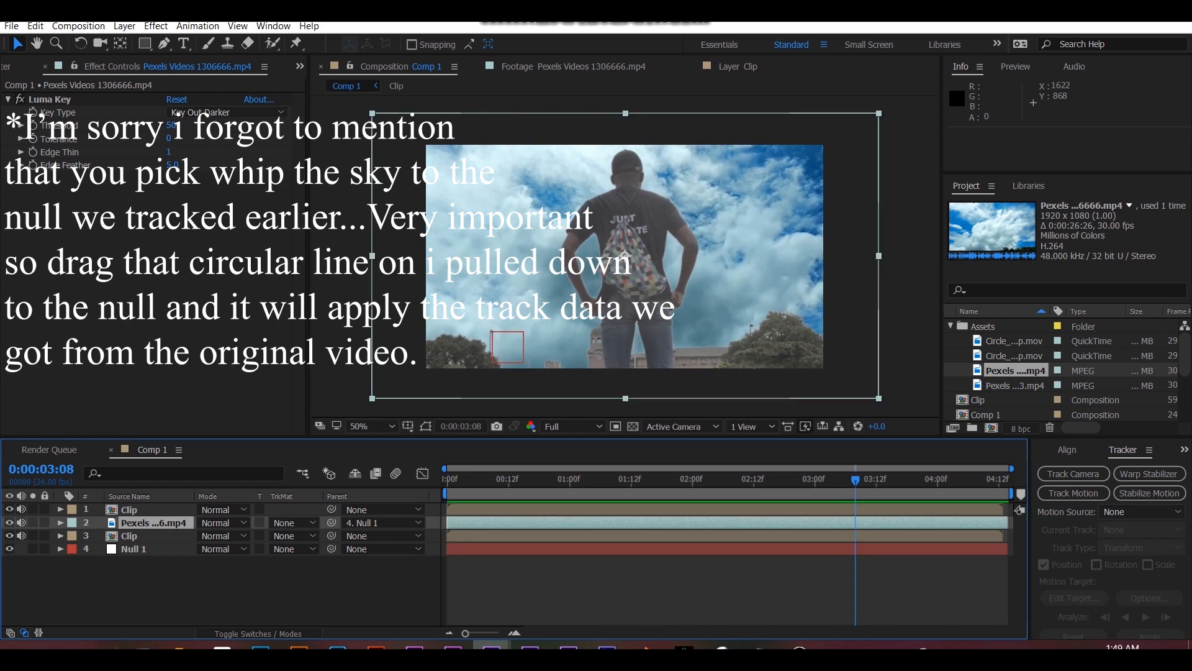
Hide the Pexels sky layer and the lower Clip layer, and apply Lumetri Color to the top Clip layer.
{"action": "left_click", "coordinate": [9, 522]}
{"action": "left_click", "coordinate": [129, 510]}
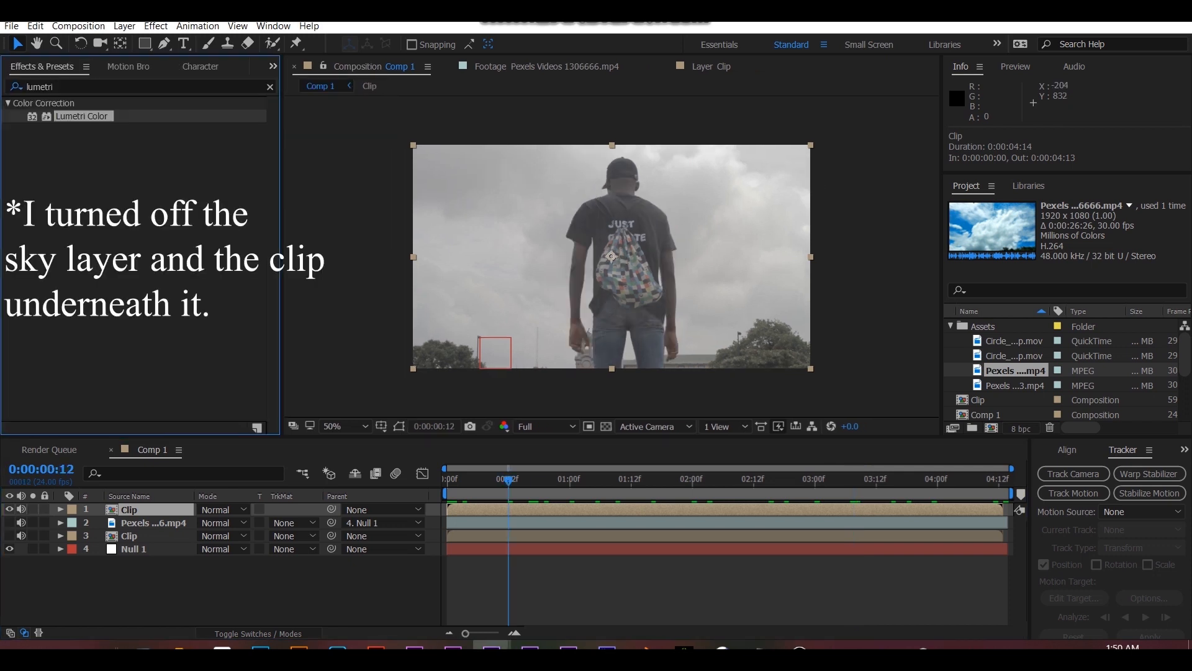
{"action": "left_click", "coordinate": [41, 86]}
{"action": "type", "text": "lume"}
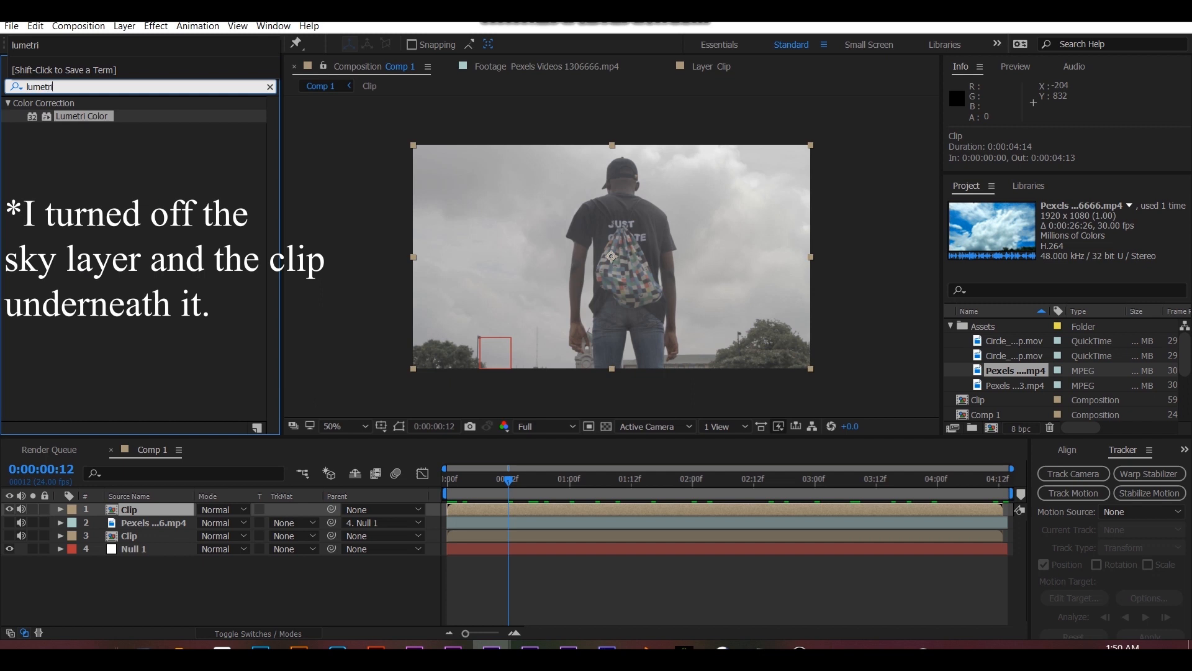
{"action": "key", "text": "Return"}
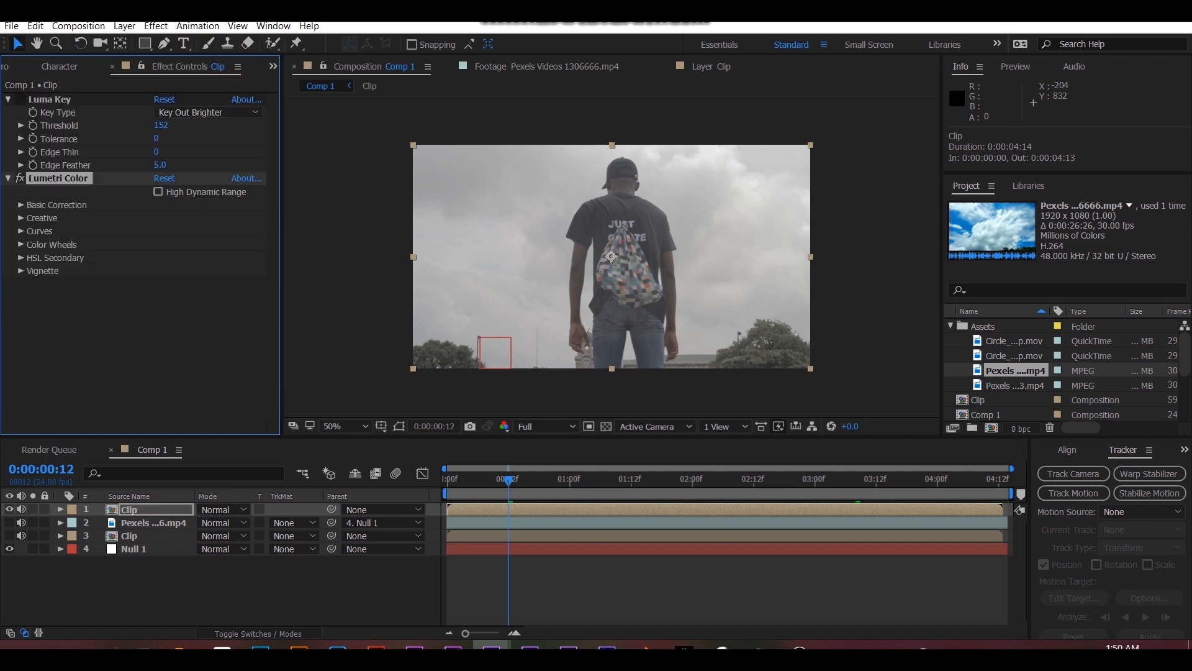
Steepen the top Clip's Lumetri RGB curve by moving its white point slightly inward and its black point slightly toward the midtones.
{"action": "left_click", "coordinate": [21, 231]}
{"action": "scroll", "coordinate": [134, 267], "scroll_direction": "down", "scroll_amount": 3}
{"action": "scroll", "coordinate": [421, 299], "scroll_direction": "up", "scroll_amount": 1}
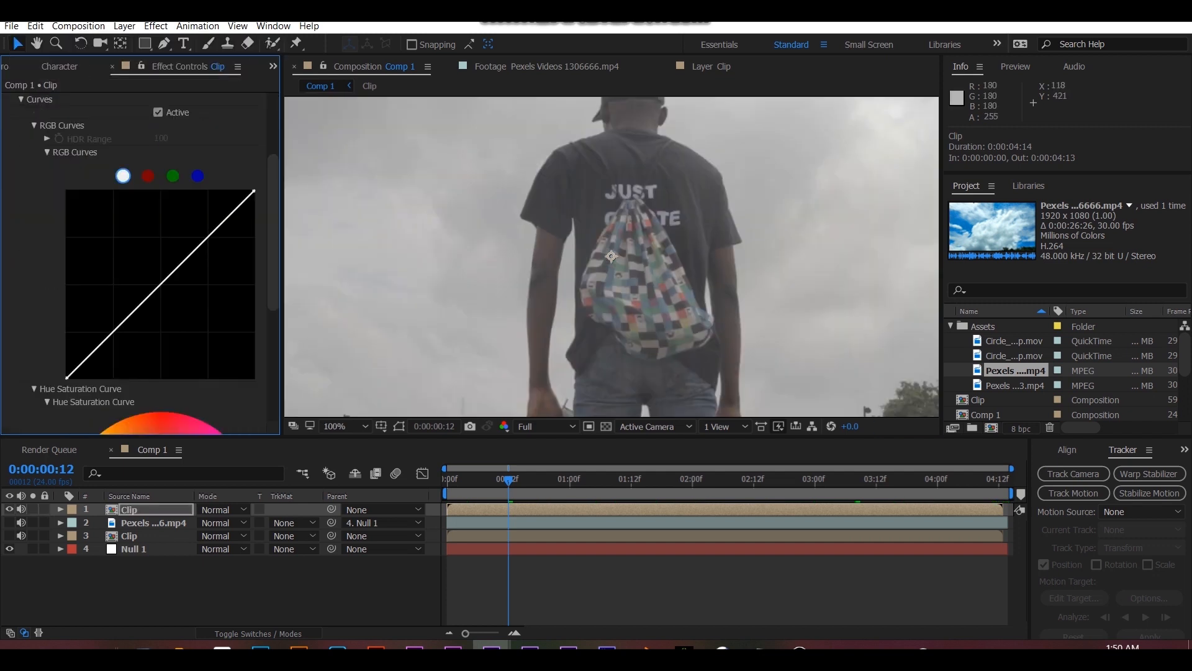
{"action": "scroll", "coordinate": [390, 223], "scroll_direction": "down", "scroll_amount": 1}
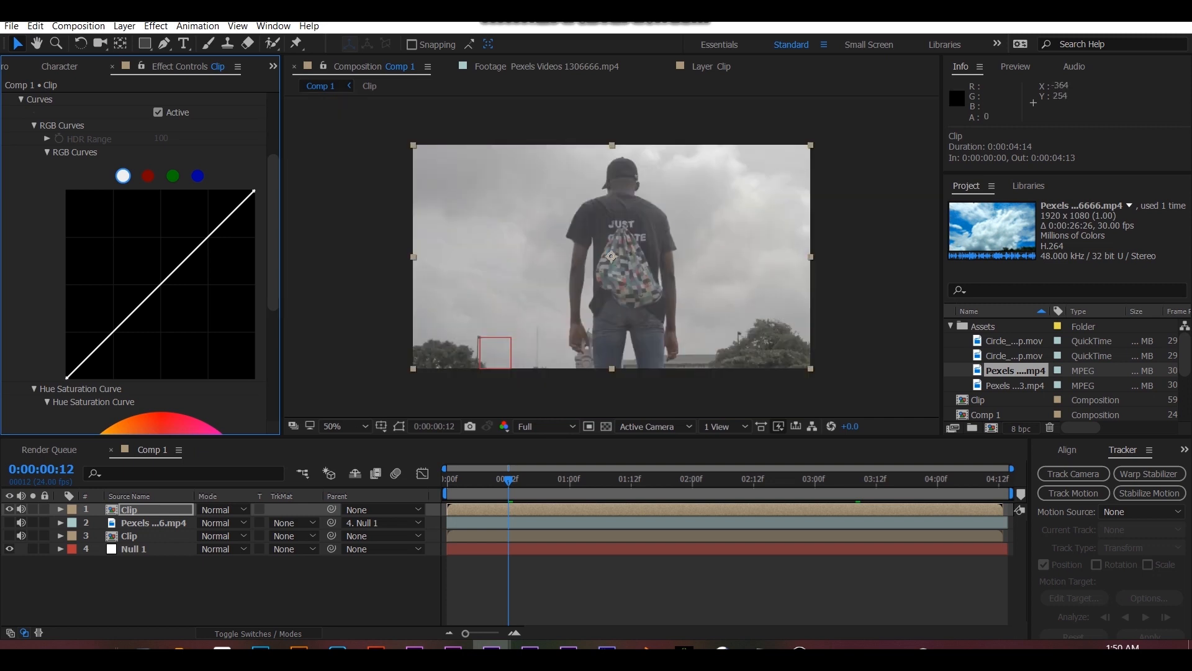
{"action": "scroll", "coordinate": [291, 205], "scroll_direction": "up", "scroll_amount": 1}
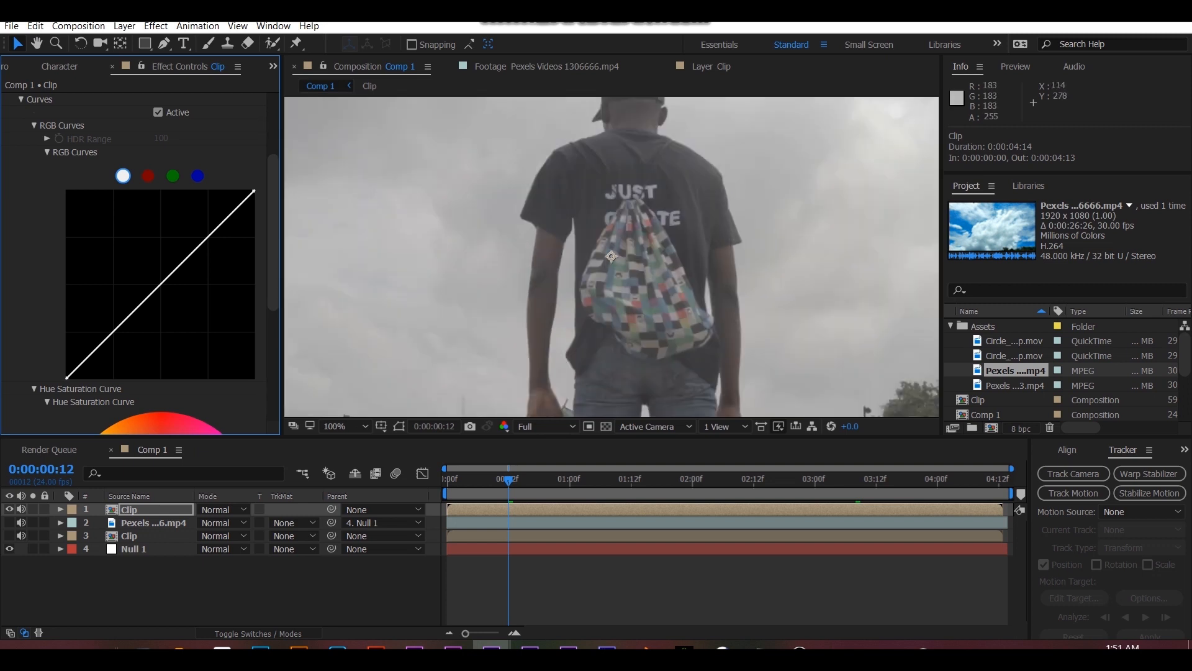
{"action": "left_click_drag", "start_coordinate": [254, 191], "coordinate": [244, 191]}
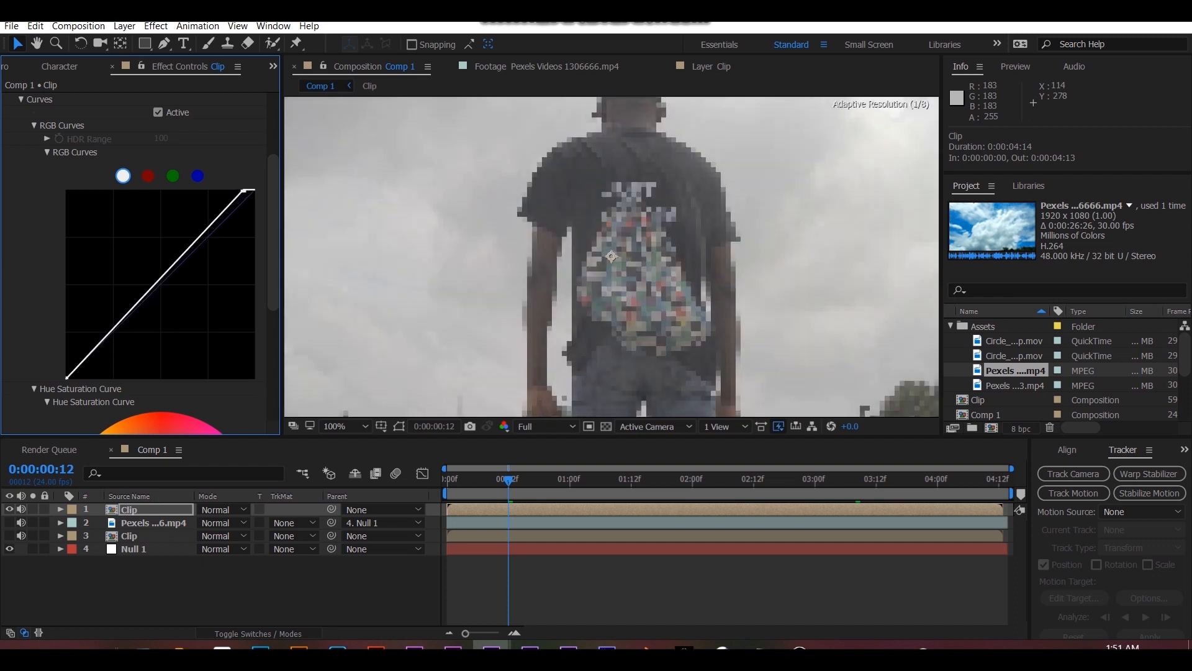
{"action": "left_click_drag", "start_coordinate": [66, 377], "coordinate": [89, 376]}
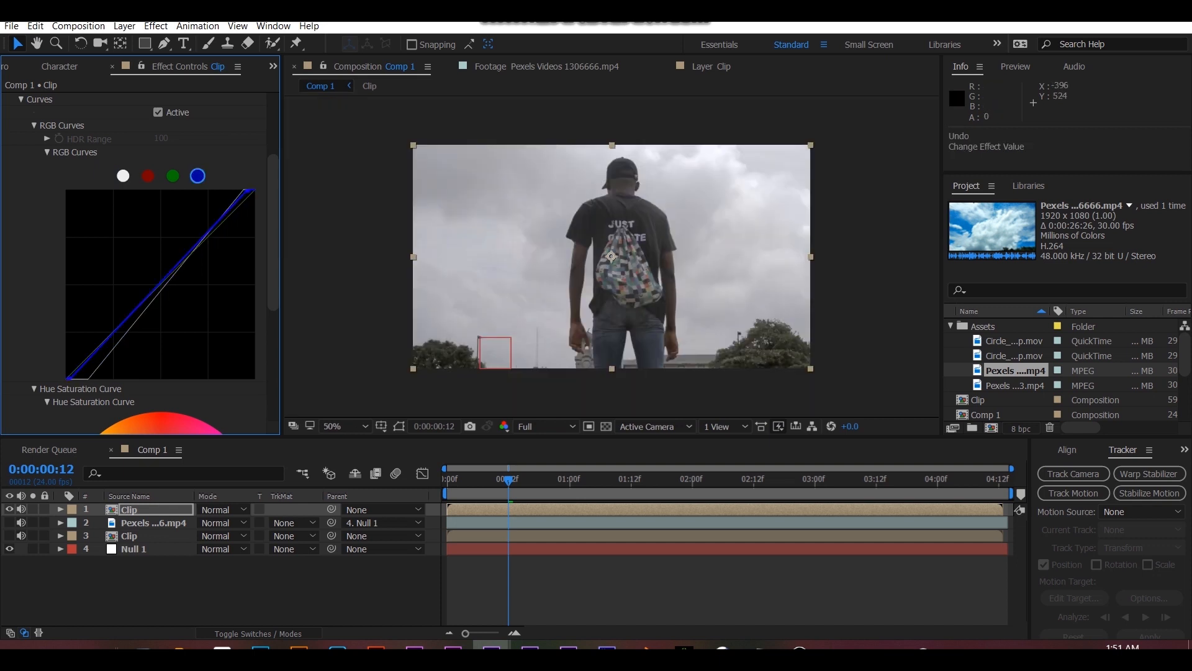
Set the Clip's Lumetri tone values to Contrast 7, Highlights -32, Shadows -4, Whites 23 and Blacks -17.
{"action": "scroll", "coordinate": [140, 264], "scroll_direction": "up", "scroll_amount": 4}
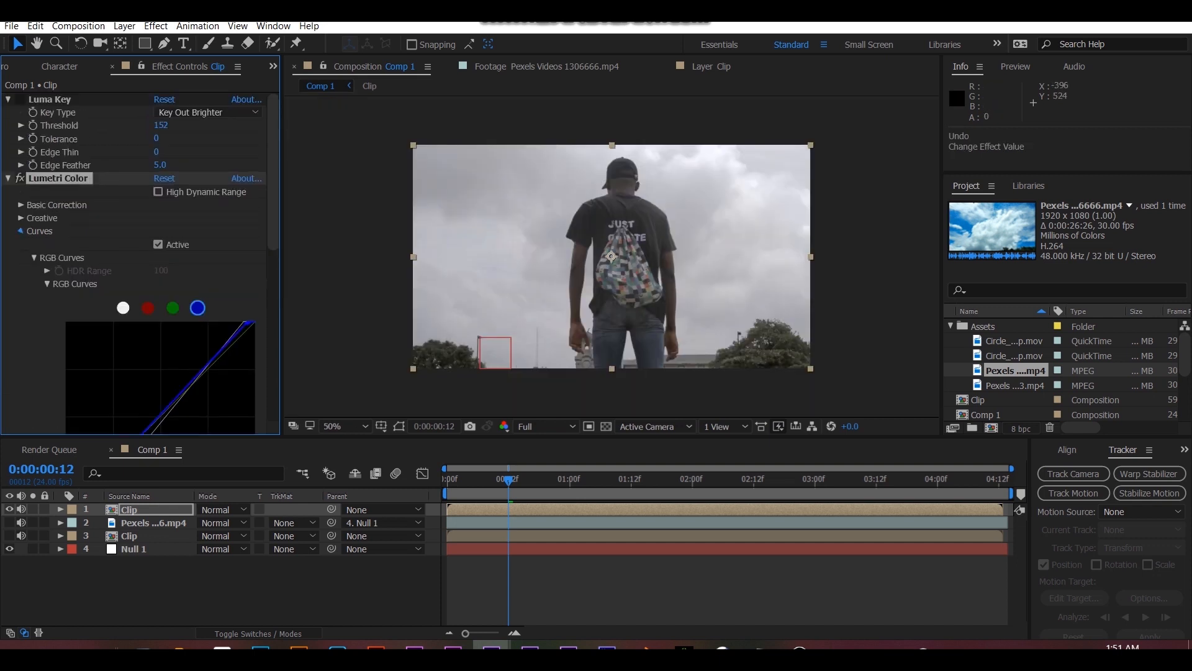
{"action": "left_click", "coordinate": [20, 231]}
{"action": "left_click", "coordinate": [20, 205]}
{"action": "scroll", "coordinate": [140, 264], "scroll_direction": "down", "scroll_amount": 1}
{"action": "scroll", "coordinate": [140, 264], "scroll_direction": "down", "scroll_amount": 4}
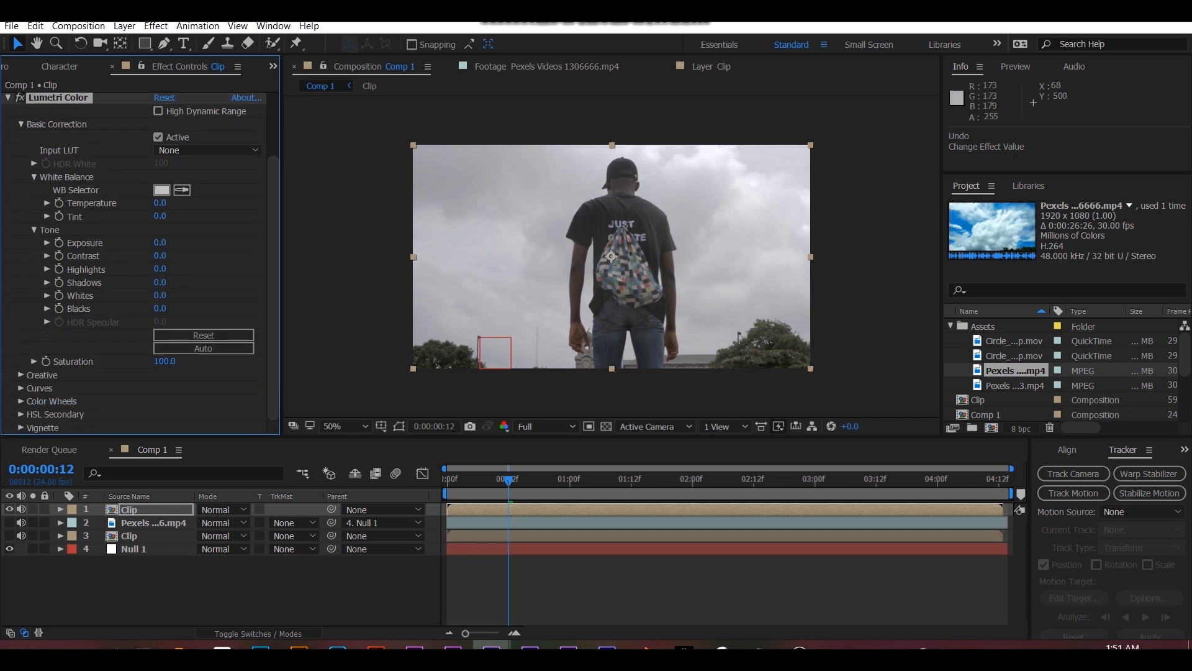
{"action": "left_click_drag", "start_coordinate": [160, 269], "coordinate": [149, 308]}
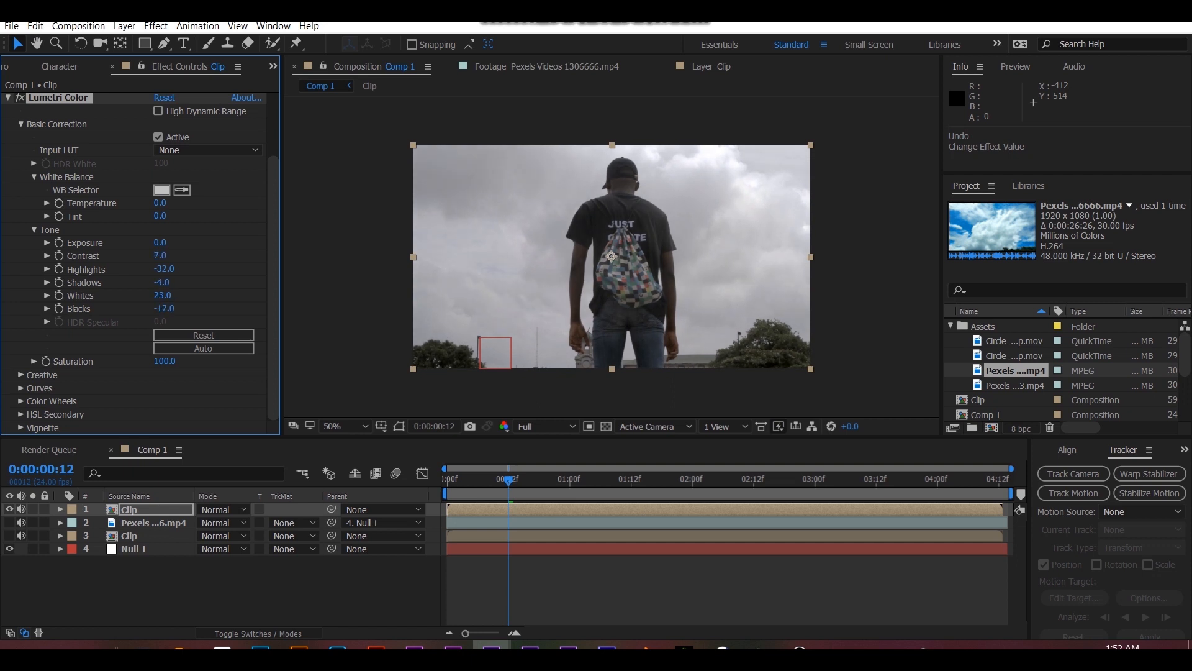
Set the Clip's Lumetri Saturation to 150 and compare the grade with the effect off and on.
{"action": "left_click", "coordinate": [164, 362]}
{"action": "type", "text": "150"}
{"action": "key", "text": "Return"}
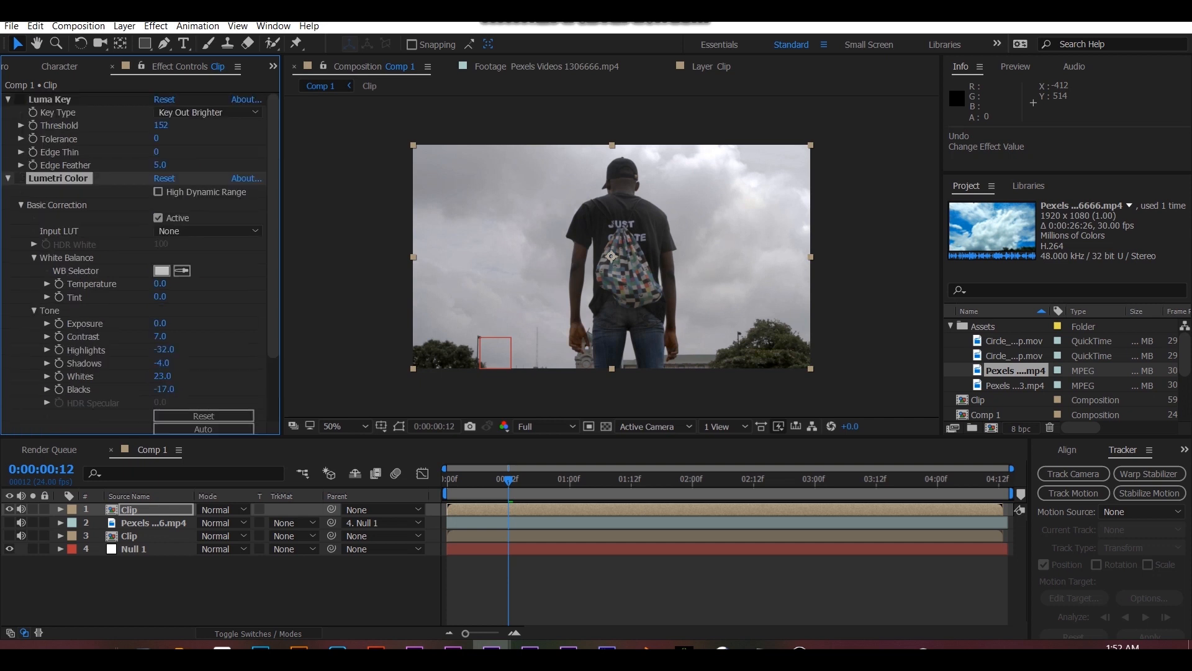
{"action": "left_click", "coordinate": [20, 178]}
{"action": "left_click", "coordinate": [20, 179]}
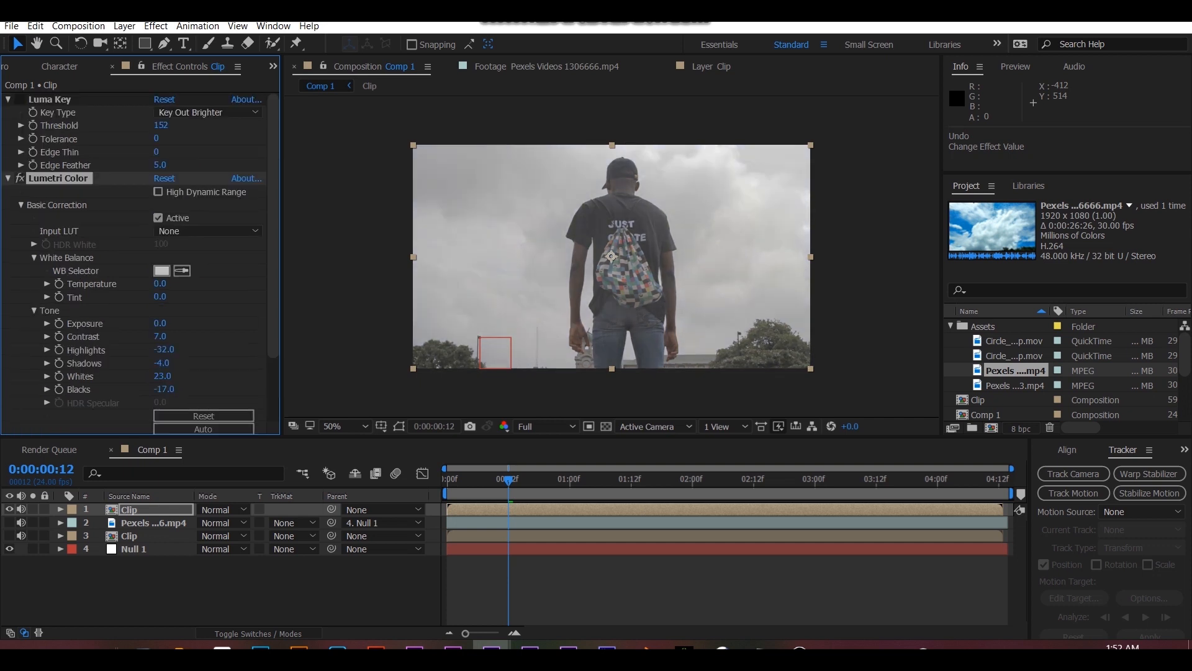
{"action": "left_click", "coordinate": [20, 179]}
Move Luma Key below Lumetri Color on the top Clip layer and set its Threshold to 141.
{"action": "left_click", "coordinate": [8, 178]}
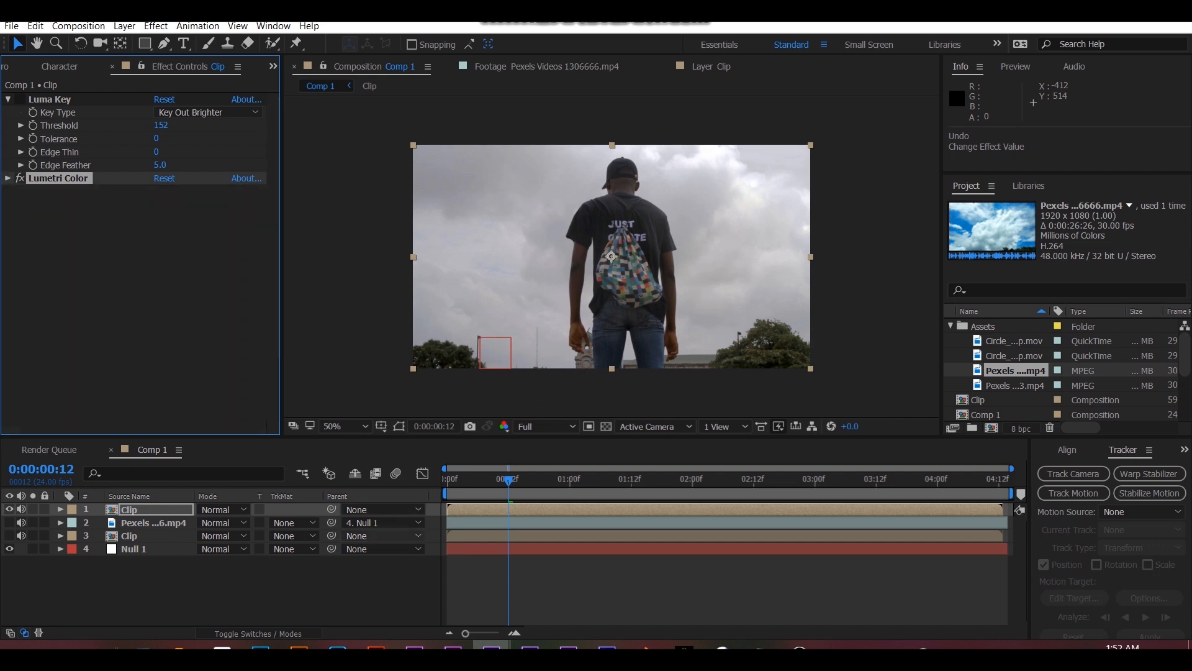
{"action": "left_click_drag", "start_coordinate": [50, 100], "coordinate": [50, 184]}
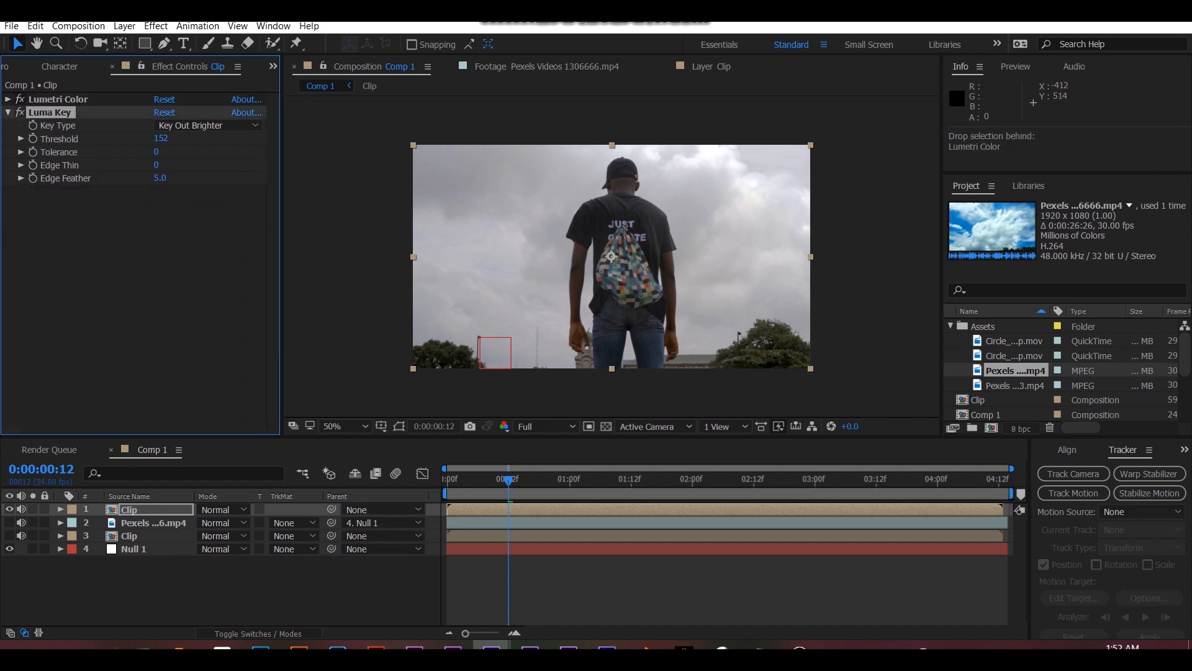
{"action": "left_click", "coordinate": [161, 139]}
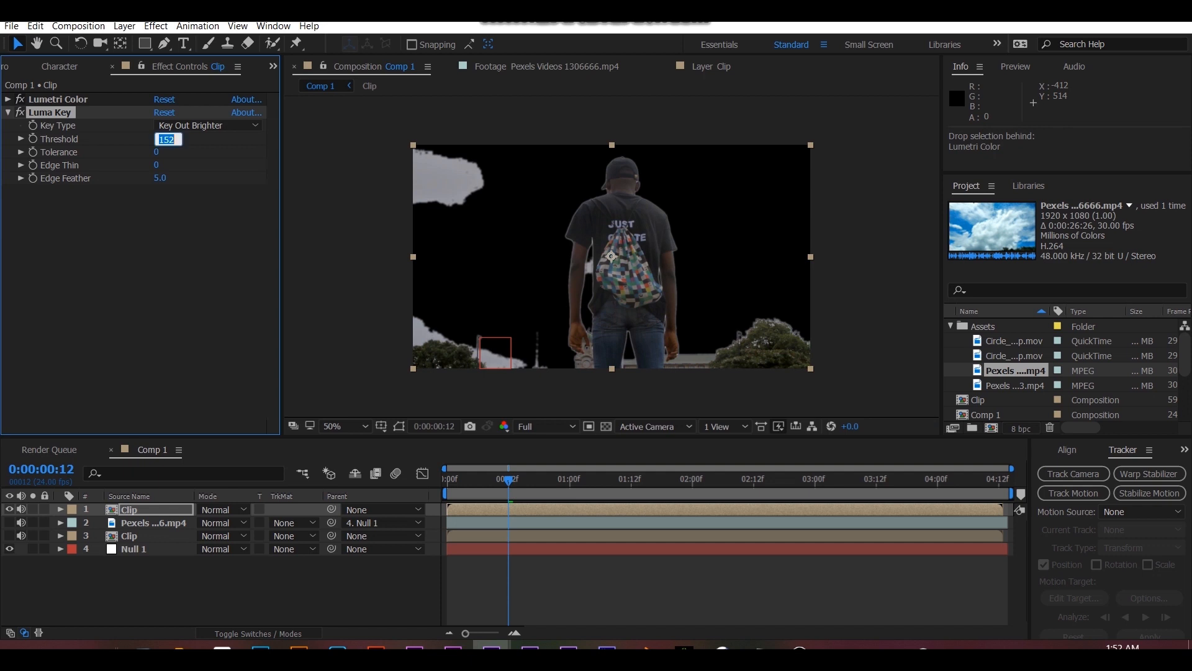
{"action": "type", "text": "1"}
{"action": "key", "text": "Return"}
{"action": "left_click_drag", "start_coordinate": [161, 139], "coordinate": [154, 138]}
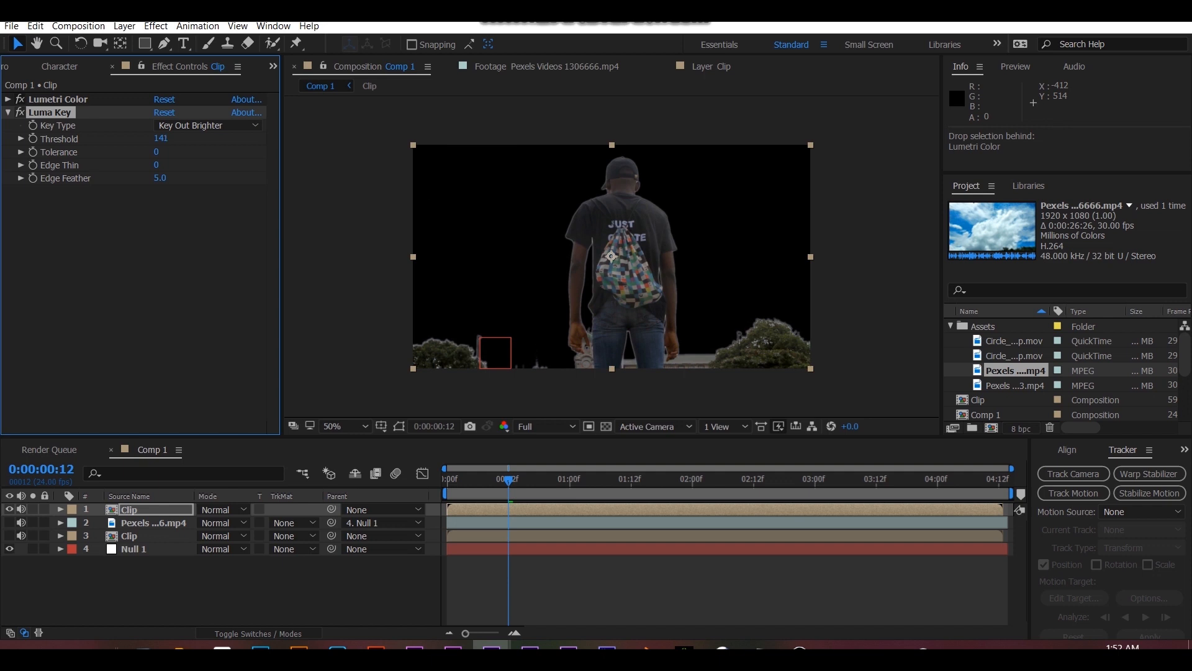
Inspect the keyed man's edges at 100% against the transparency grid, then return to the 50% view without the grid.
{"action": "key", "text": "period"}
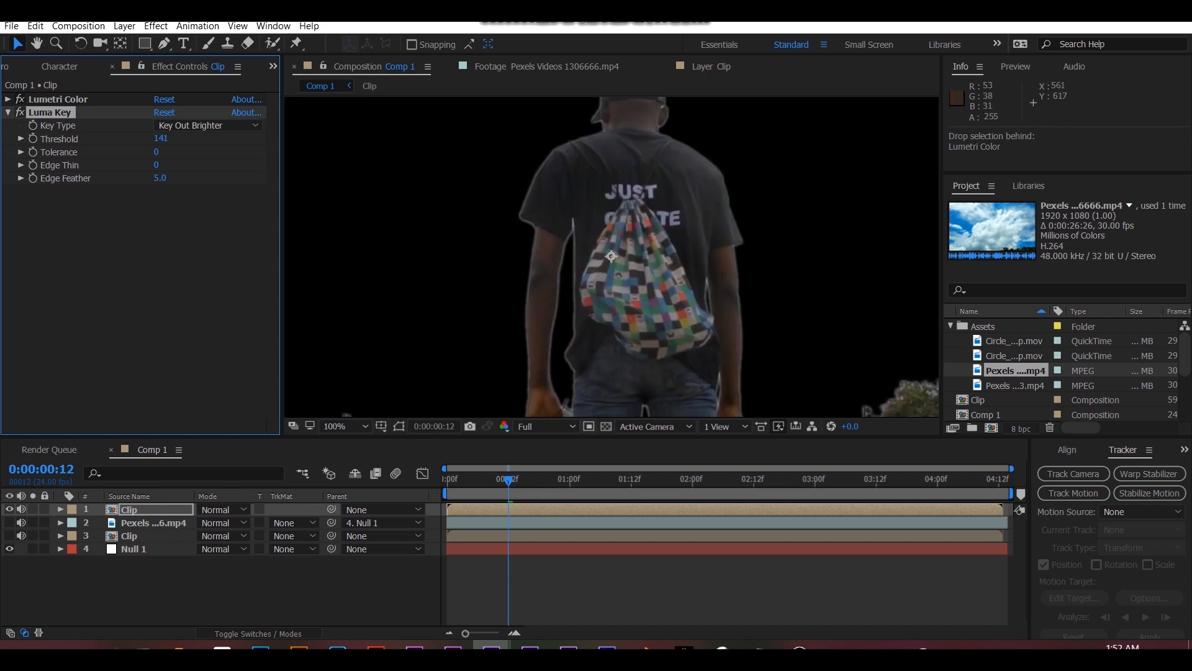
{"action": "left_click", "coordinate": [606, 426]}
{"action": "left_click", "coordinate": [606, 426]}
{"action": "left_click", "coordinate": [606, 426]}
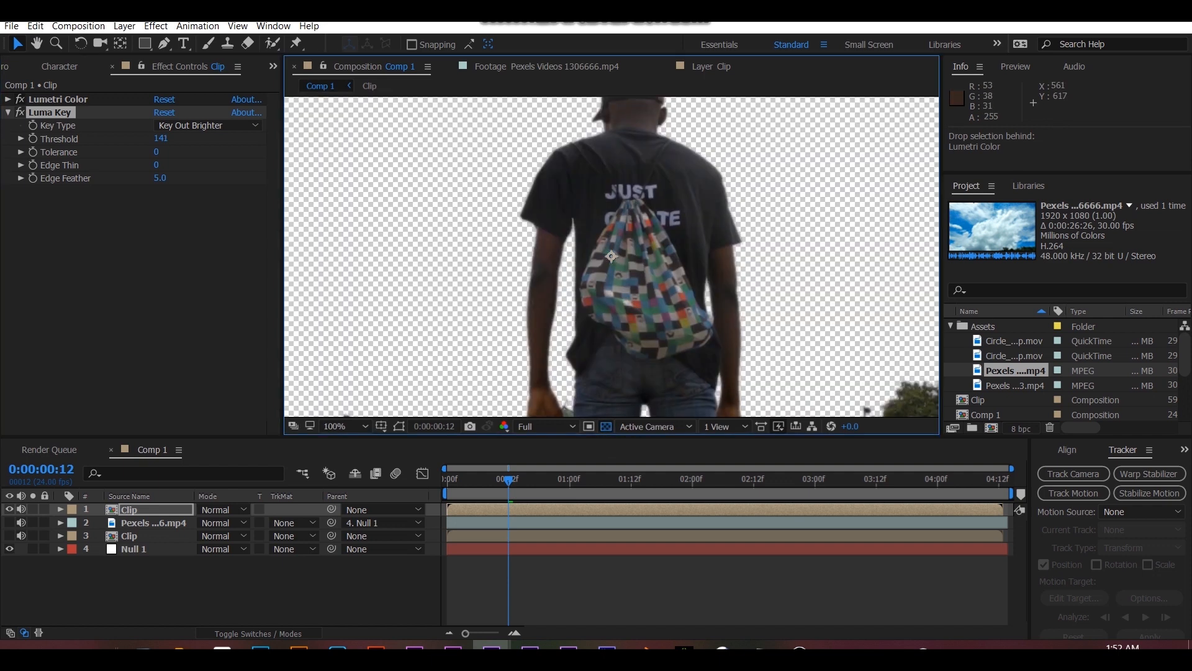
{"action": "left_click", "coordinate": [606, 426]}
{"action": "key", "text": "comma"}
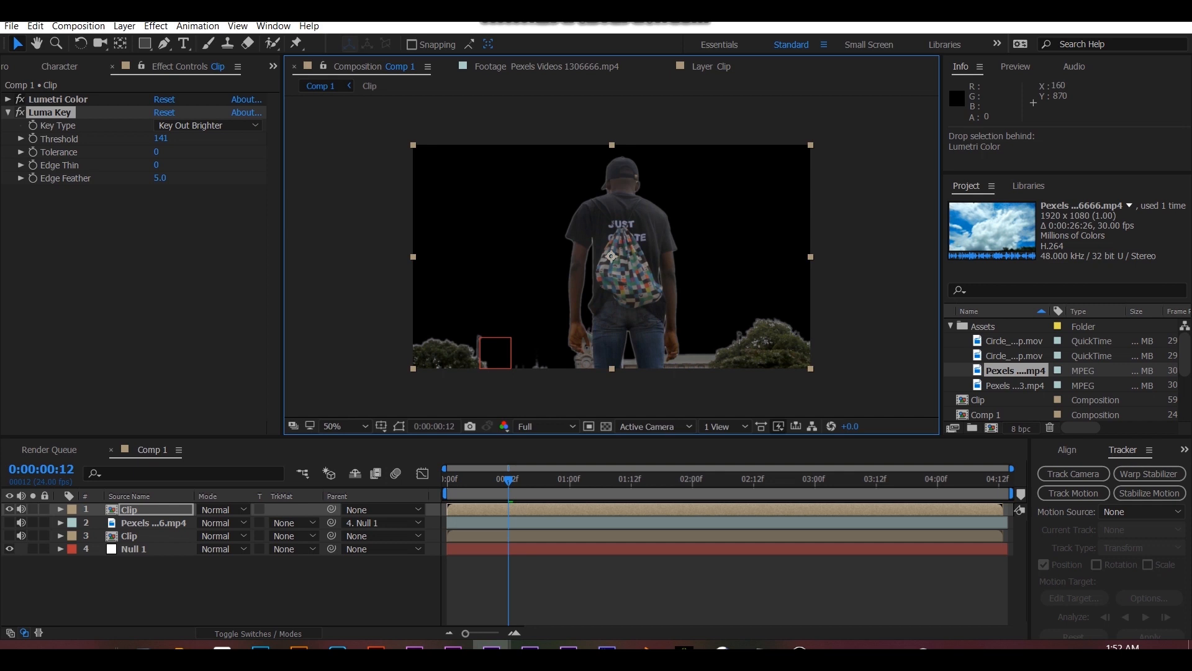
Show the Pexels sky layer and the lower Clip layer again, and preview the composition from its start.
{"action": "key", "text": "Home"}
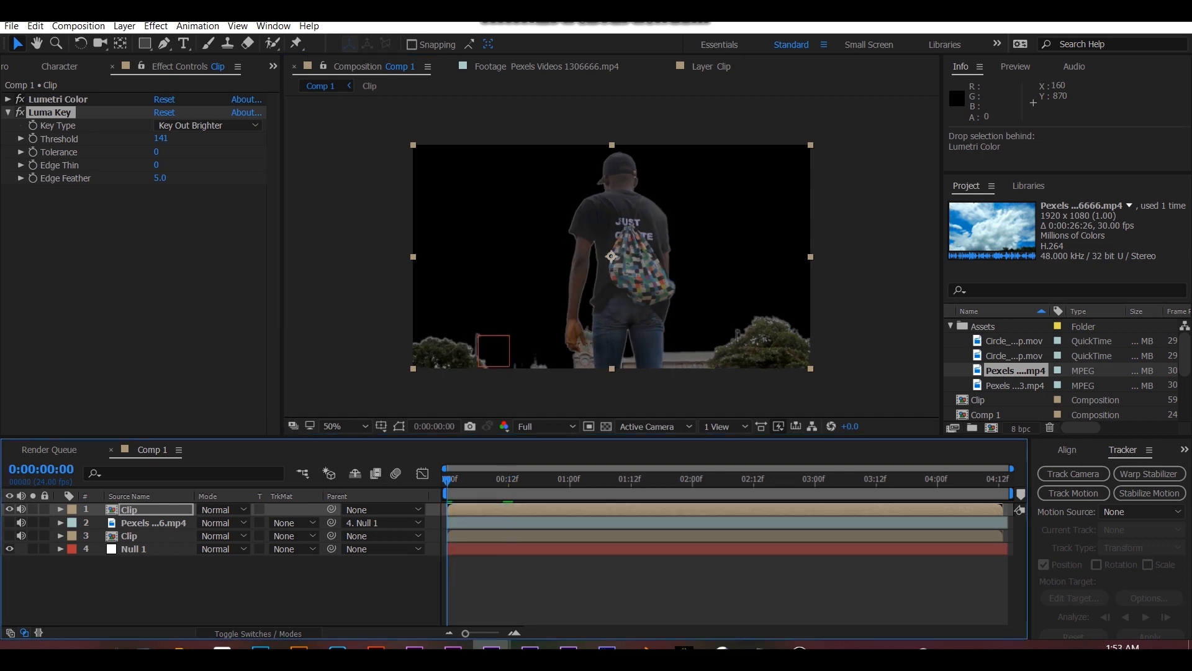
{"action": "mouse_move", "coordinate": [447, 480]}
{"action": "left_mouse_down"}
{"action": "mouse_move", "coordinate": [953, 480]}
{"action": "mouse_move", "coordinate": [448, 480]}
{"action": "left_mouse_up"}
{"action": "left_click", "coordinate": [10, 523]}
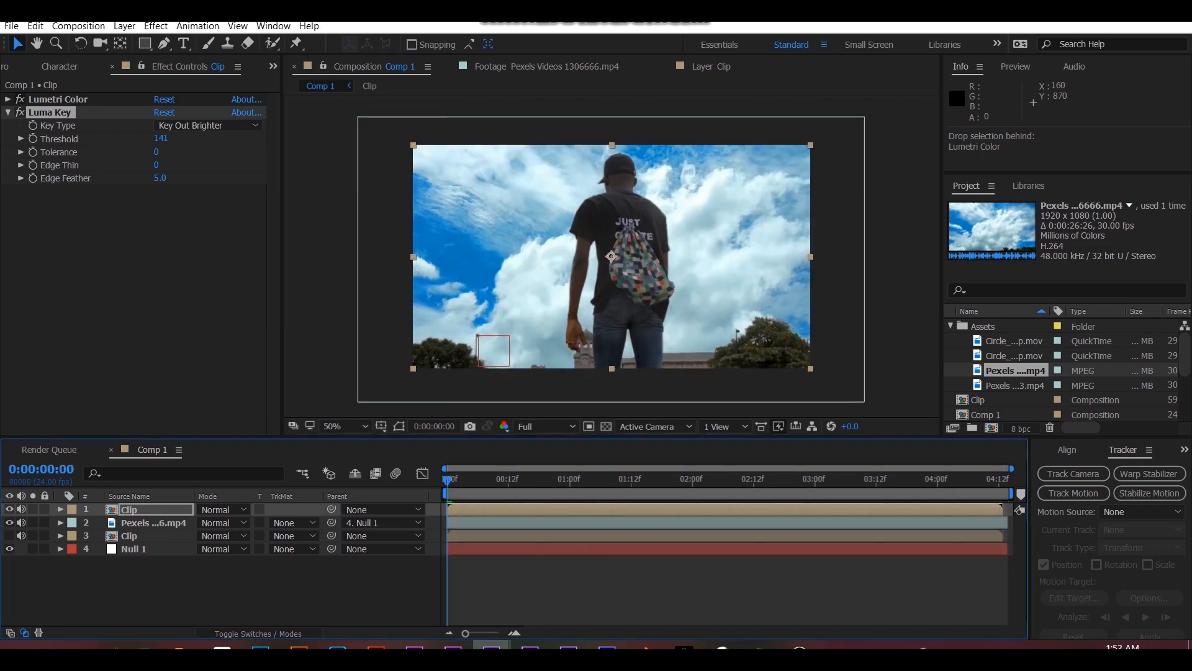
{"action": "key", "text": "space"}
{"action": "key", "text": "space"}
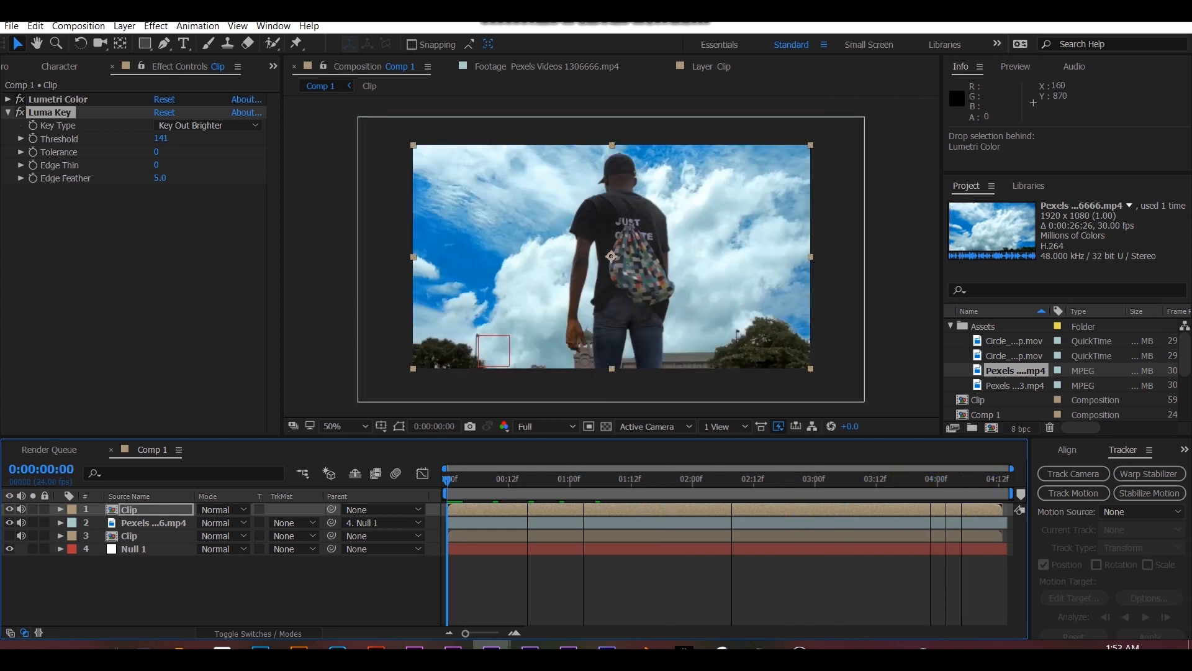
{"action": "key", "text": "space"}
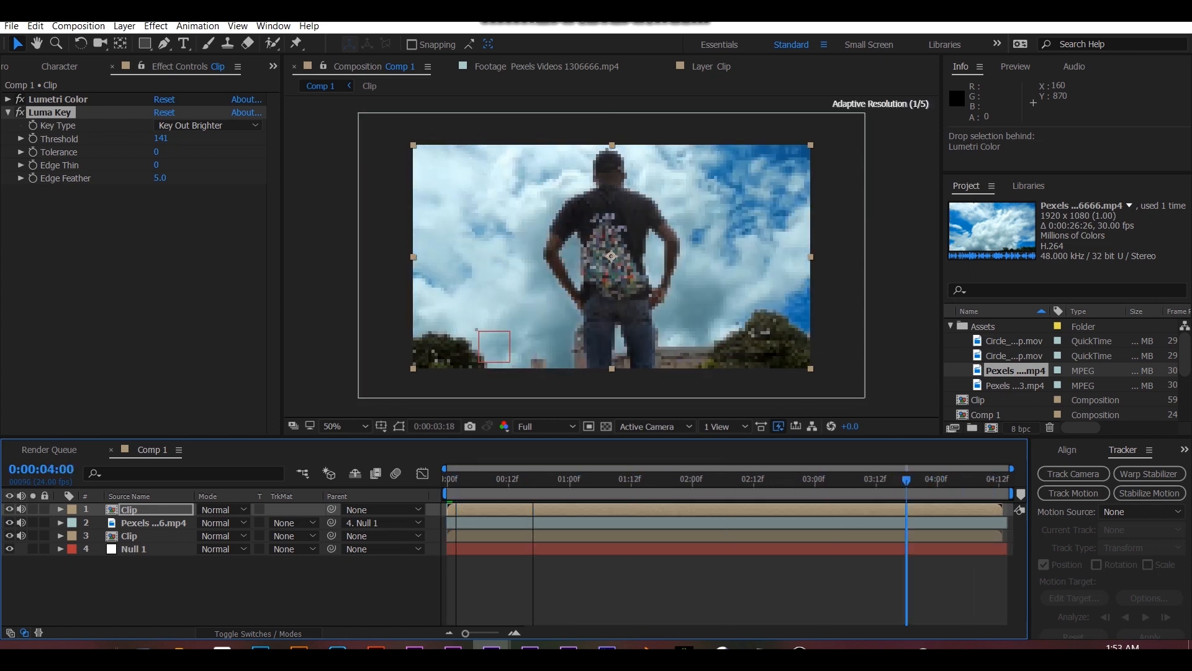
{"action": "key", "text": "space"}
Apply Lumetri Color to the Pexels sky layer with Temperature 110 and Saturation 25.
{"action": "left_click", "coordinate": [153, 523]}
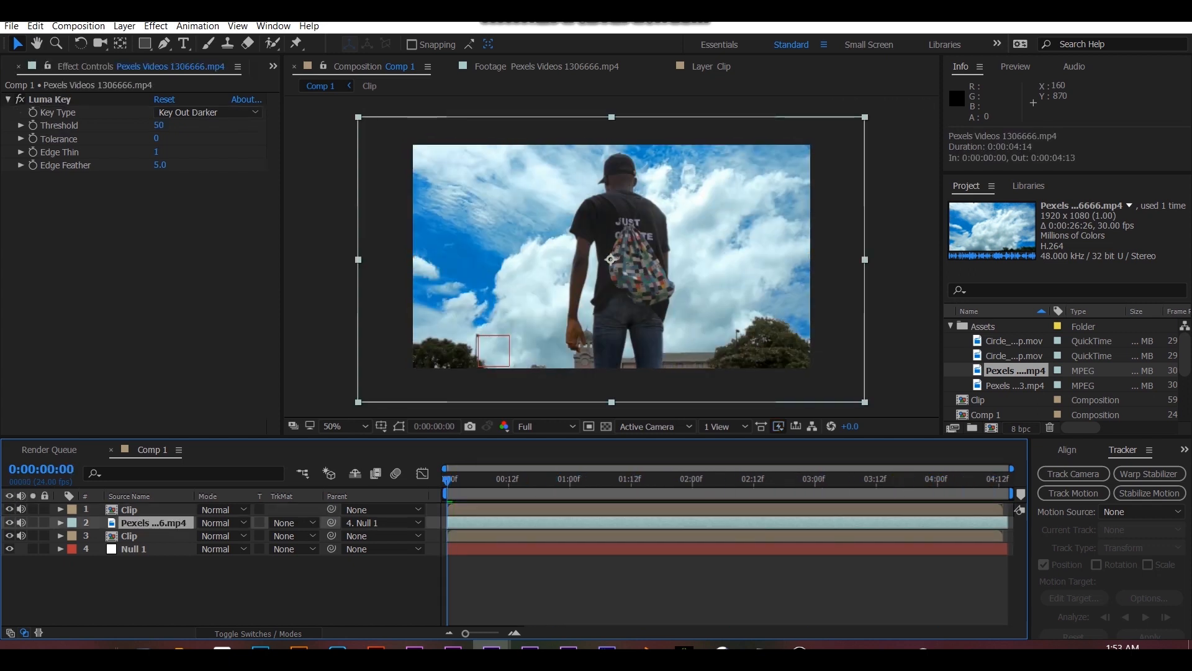
{"action": "left_click", "coordinate": [273, 65]}
{"action": "left_click", "coordinate": [331, 85]}
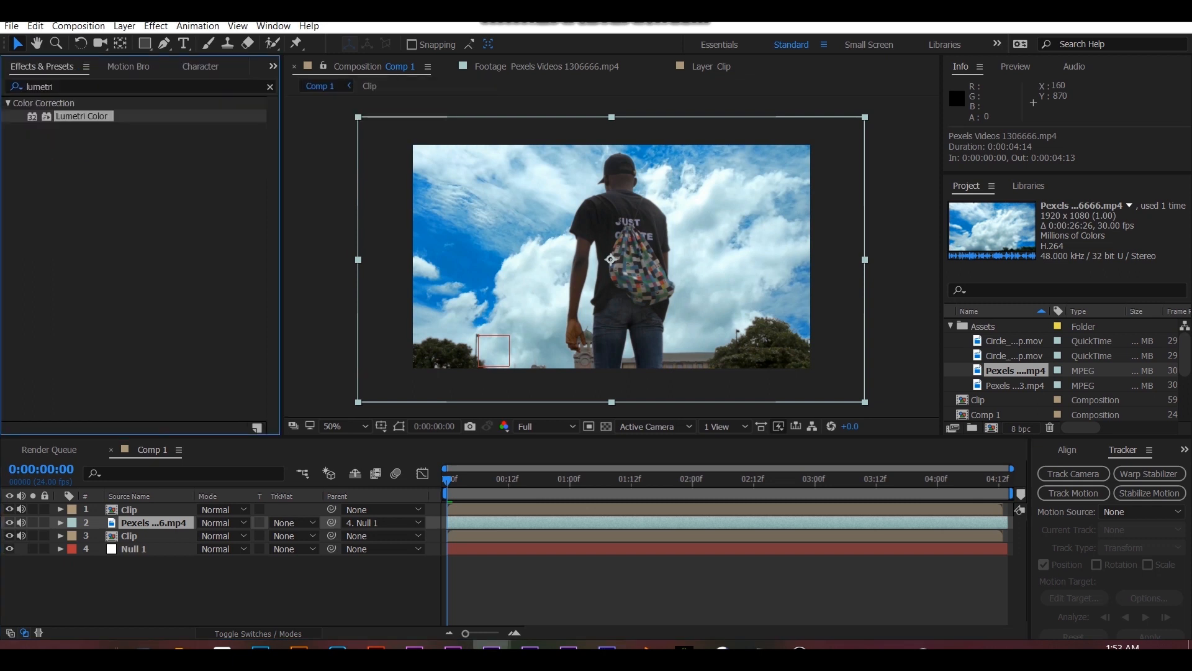
{"action": "double_click", "coordinate": [82, 116]}
{"action": "left_click", "coordinate": [21, 205]}
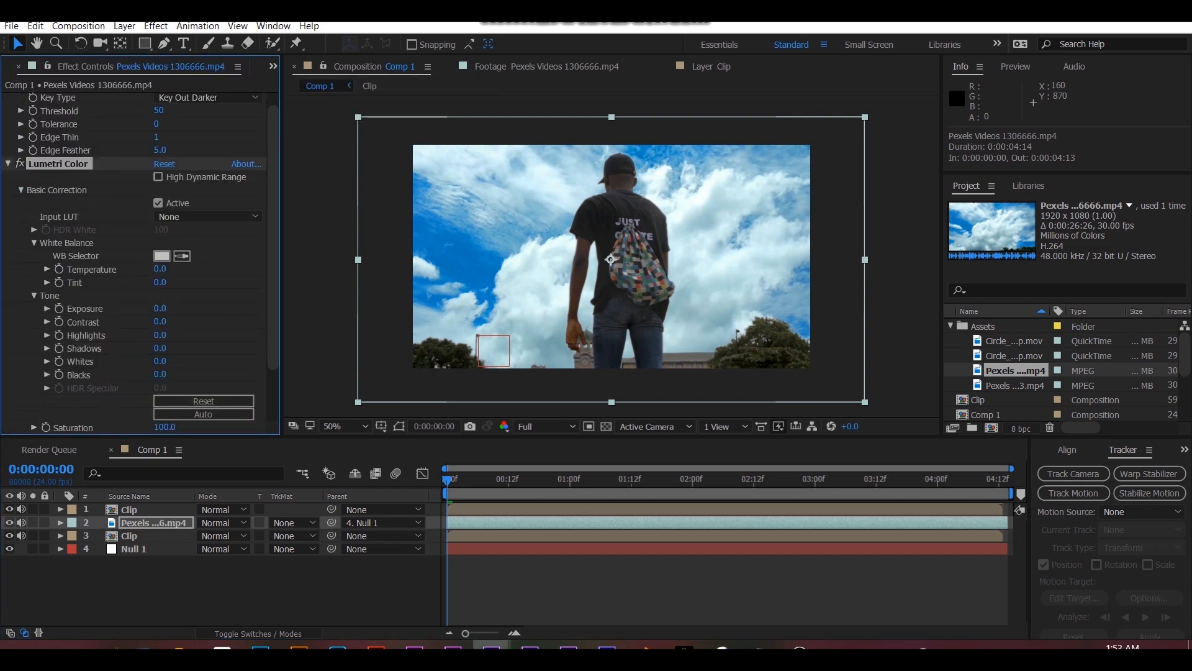
{"action": "mouse_move", "coordinate": [160, 268]}
{"action": "left_mouse_down"}
{"action": "mouse_move", "coordinate": [151, 269]}
{"action": "mouse_move", "coordinate": [182, 269]}
{"action": "mouse_move", "coordinate": [167, 269]}
{"action": "left_mouse_up"}
{"action": "scroll", "coordinate": [134, 260], "scroll_direction": "down", "scroll_amount": 2}
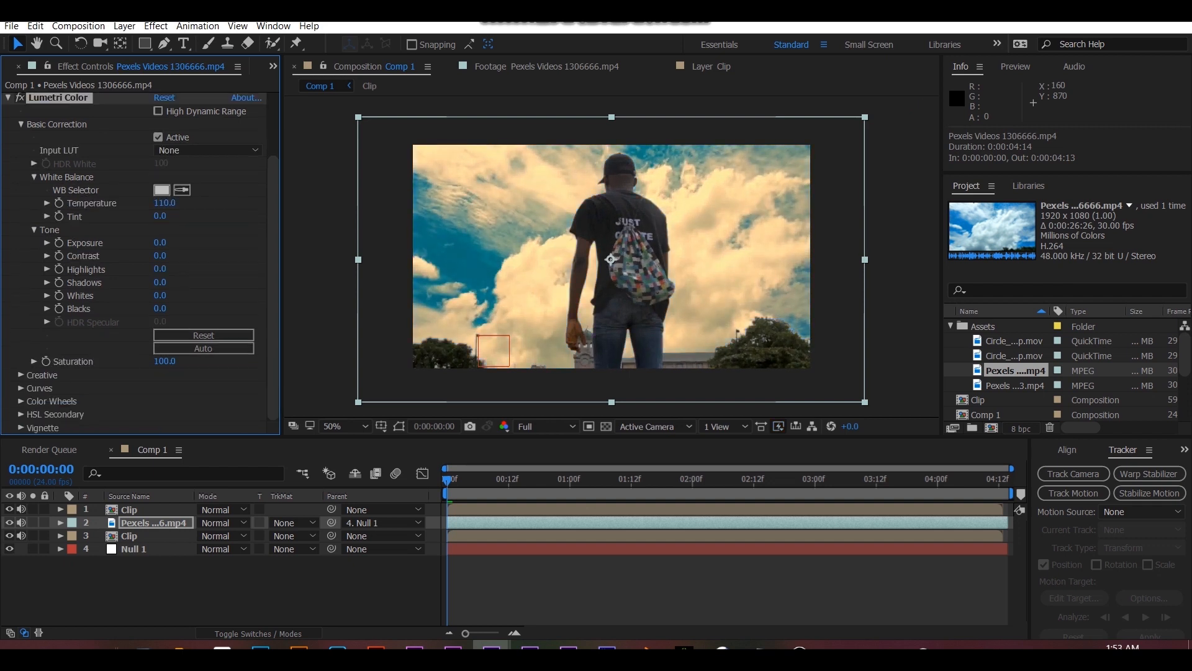
{"action": "left_click_drag", "start_coordinate": [160, 361], "coordinate": [144, 361]}
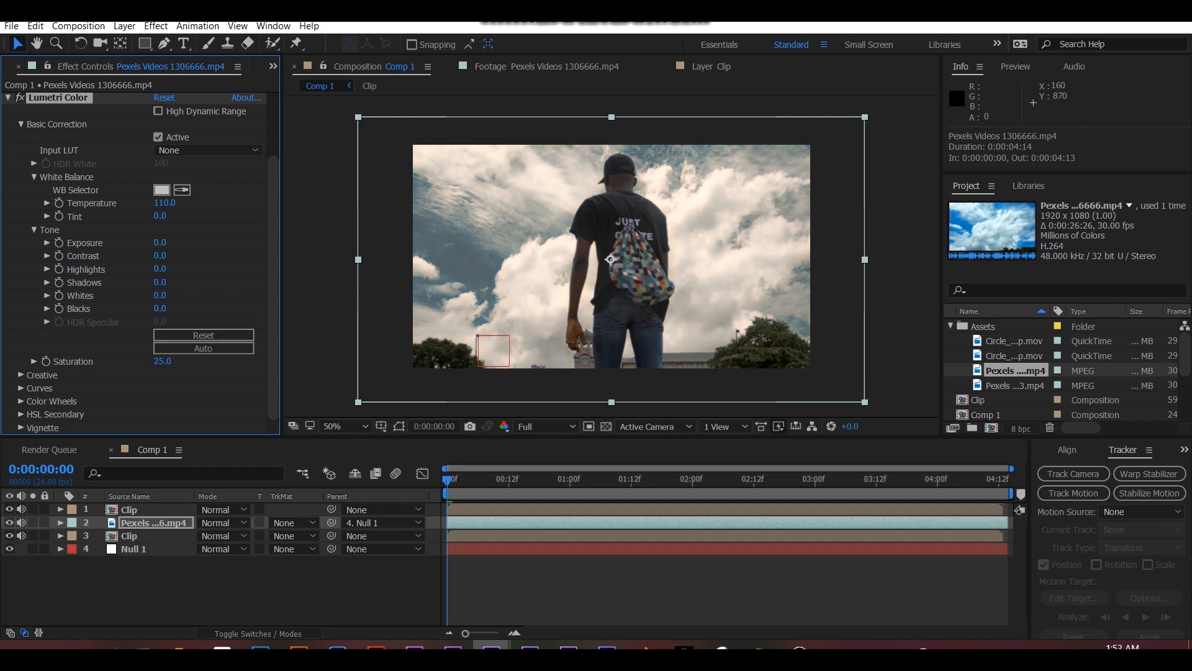
{"action": "mouse_move", "coordinate": [447, 480]}
{"action": "left_mouse_down"}
{"action": "mouse_move", "coordinate": [814, 480]}
{"action": "mouse_move", "coordinate": [446, 480]}
{"action": "left_mouse_up"}
Add a second Lumetri Color effect to the Pexels sky layer and set its Temperature to 95.
{"action": "left_click", "coordinate": [8, 98]}
{"action": "left_click", "coordinate": [273, 66]}
{"action": "left_click", "coordinate": [323, 93]}
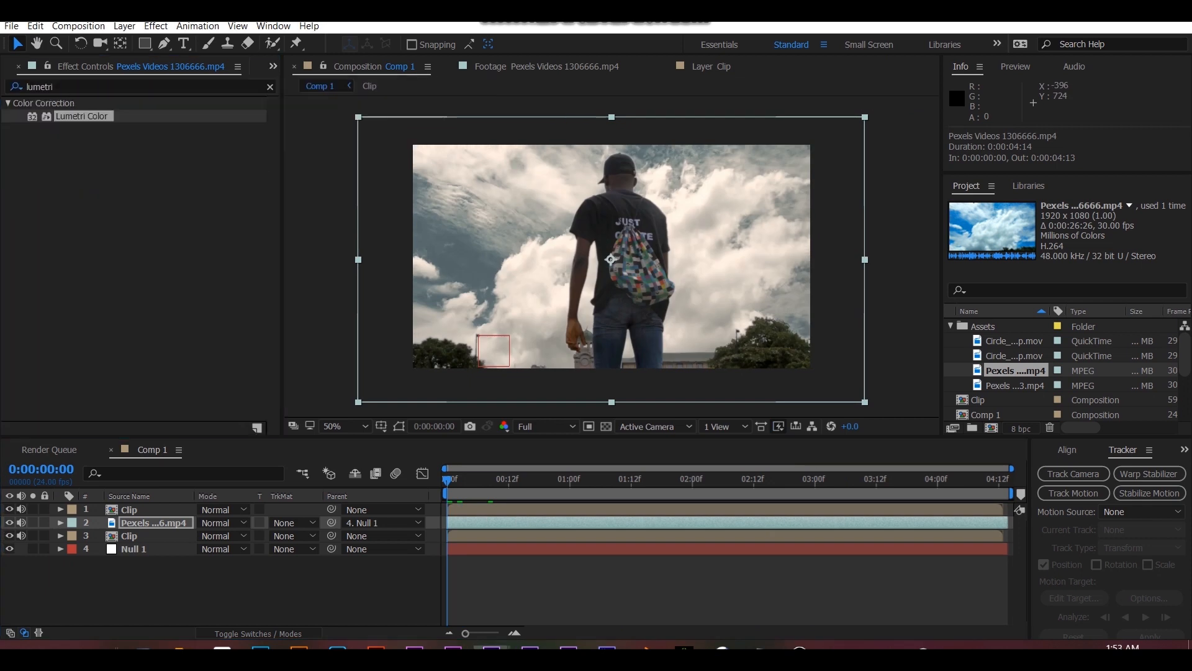
{"action": "double_click", "coordinate": [82, 116]}
{"action": "left_click", "coordinate": [22, 218]}
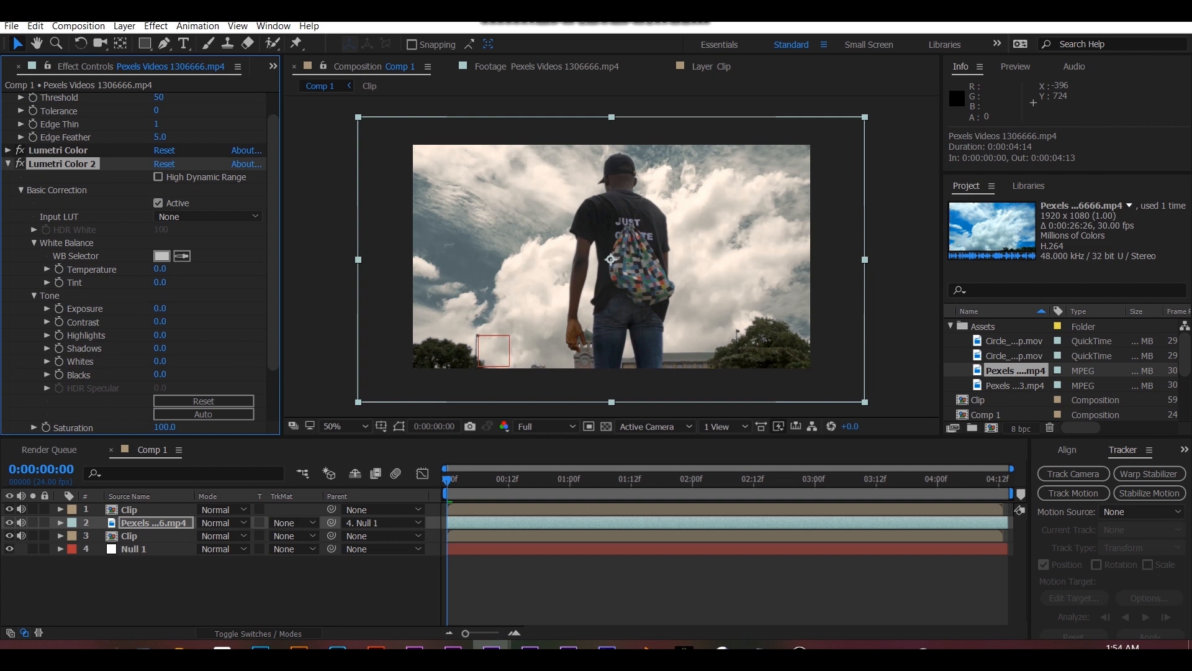
{"action": "left_click_drag", "start_coordinate": [159, 268], "coordinate": [221, 269]}
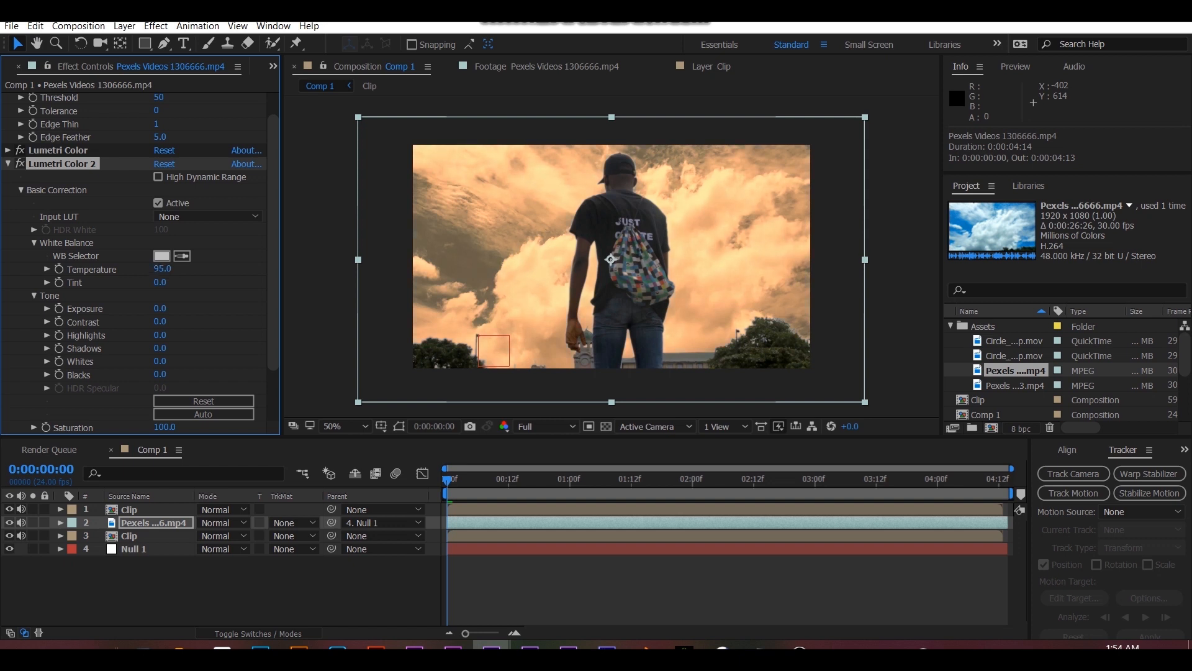
Scrub the regraded sky to 0:00:01:17 and preview the composition.
{"action": "left_click", "coordinate": [20, 151]}
{"action": "left_click_drag", "start_coordinate": [447, 479], "coordinate": [656, 479]}
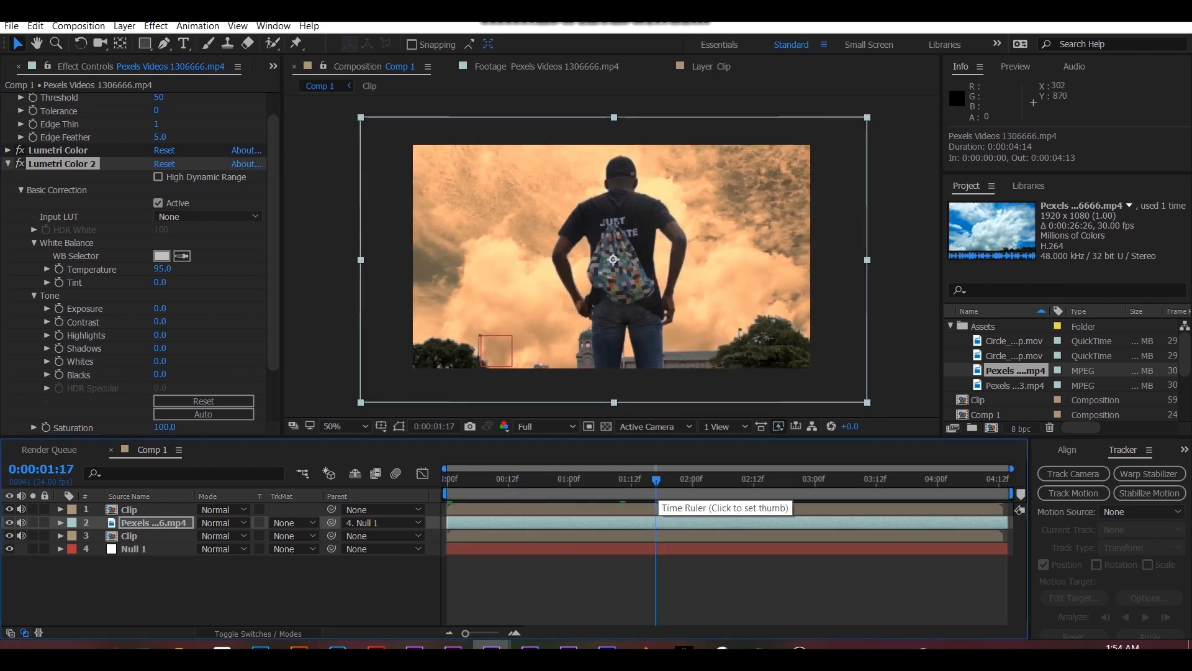
{"action": "key", "text": "space"}
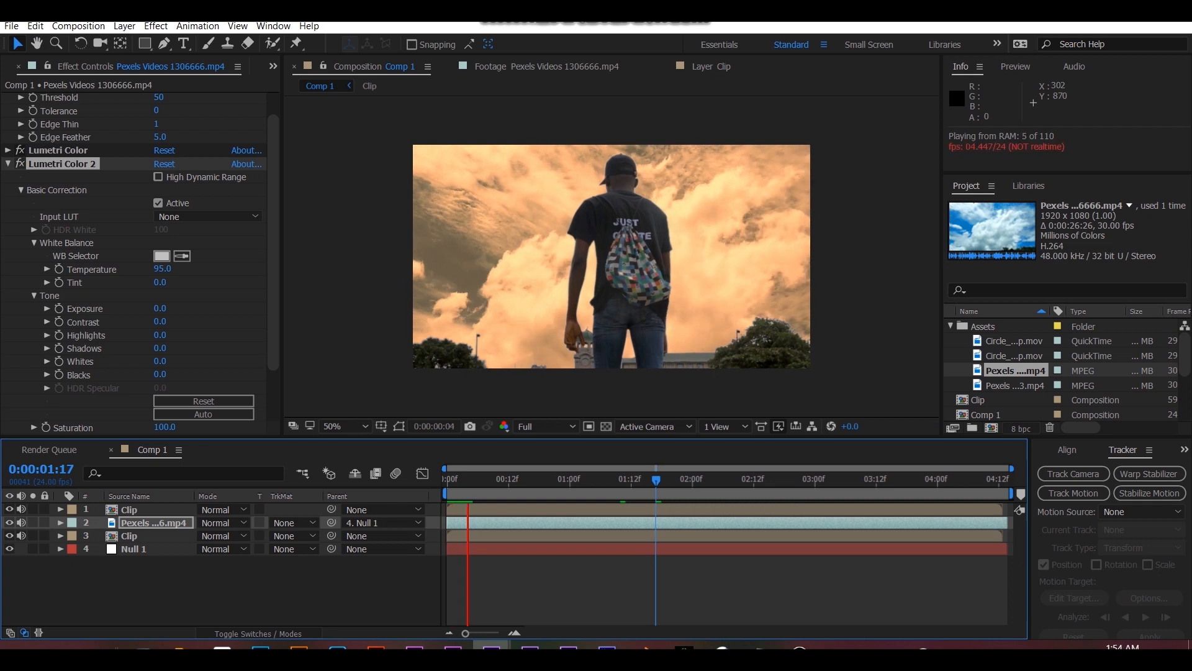
Try a Luma Key Edge Thin of -1 on the top Clip layer, and undo it.
{"action": "left_click", "coordinate": [130, 509]}
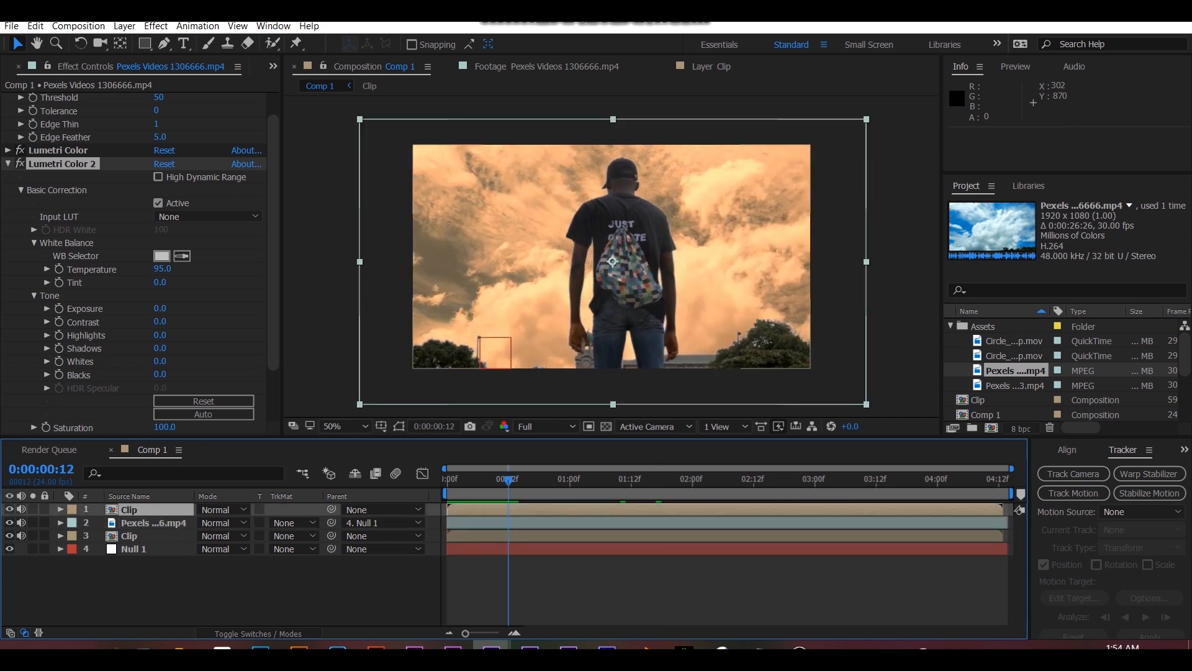
{"action": "left_click", "coordinate": [156, 164]}
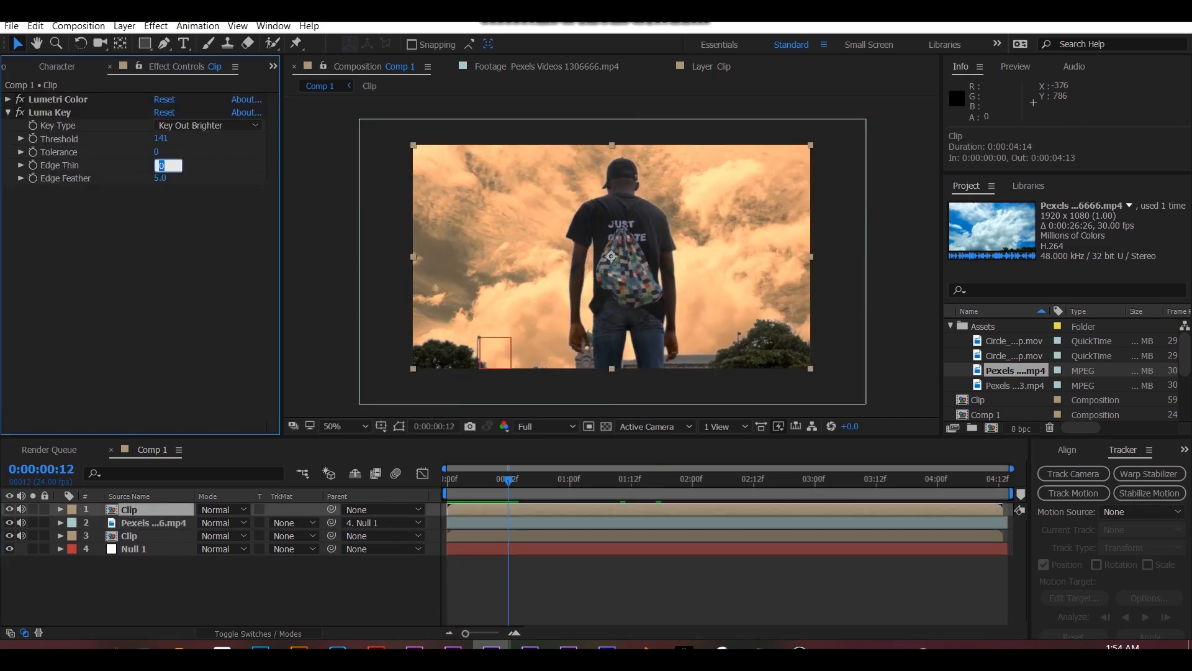
{"action": "type", "text": "-1"}
{"action": "key", "text": "Return"}
{"action": "key", "text": "ctrl+z"}
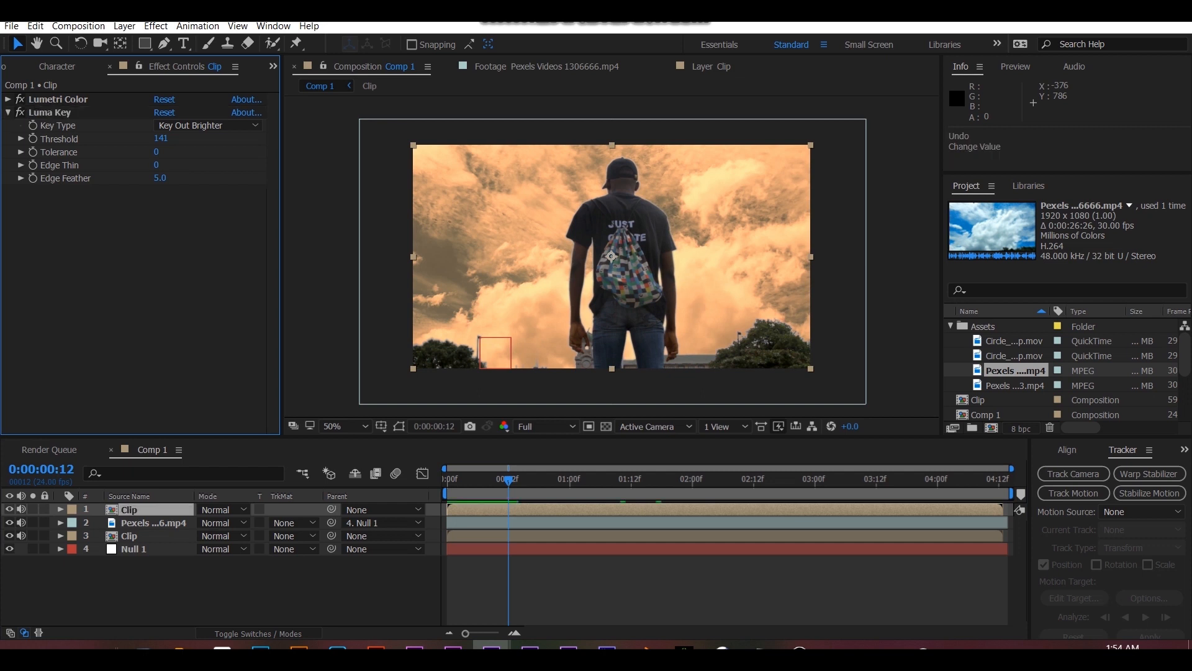
Set the top Clip layer's Luma Key Edge Thin to 2 and preview the composition from its start.
{"action": "left_click", "coordinate": [156, 165]}
{"action": "type", "text": "1"}
{"action": "key", "text": "Return"}
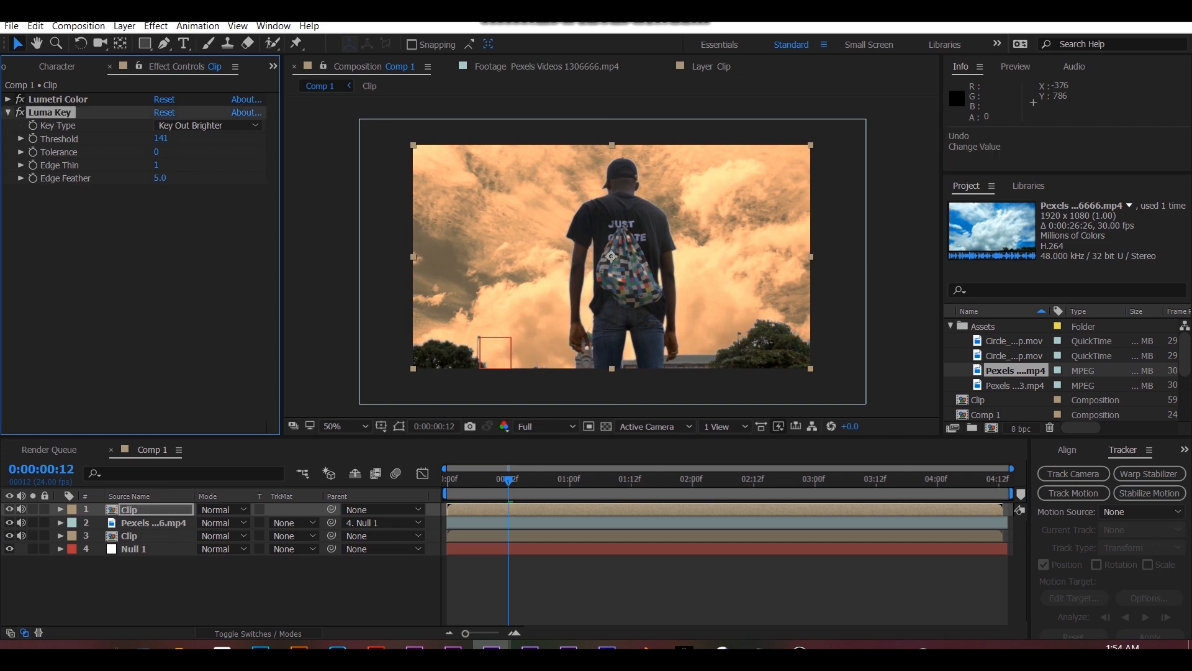
{"action": "left_click", "coordinate": [156, 164]}
{"action": "type", "text": "2"}
{"action": "key", "text": "Return"}
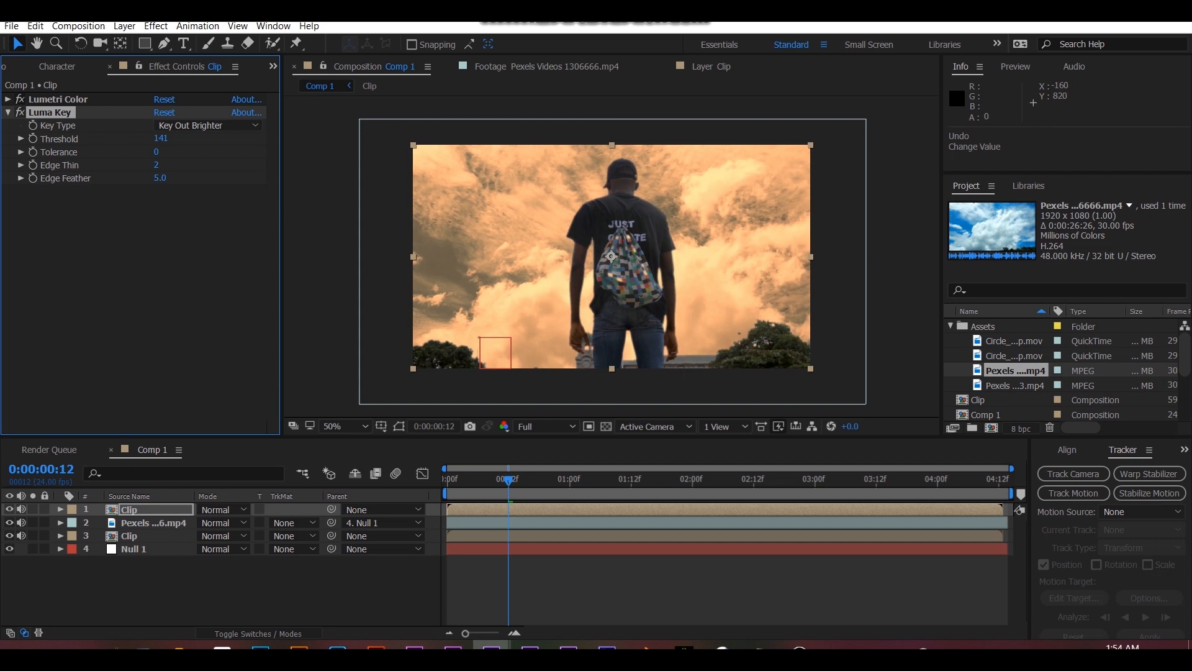
{"action": "key", "text": "Home"}
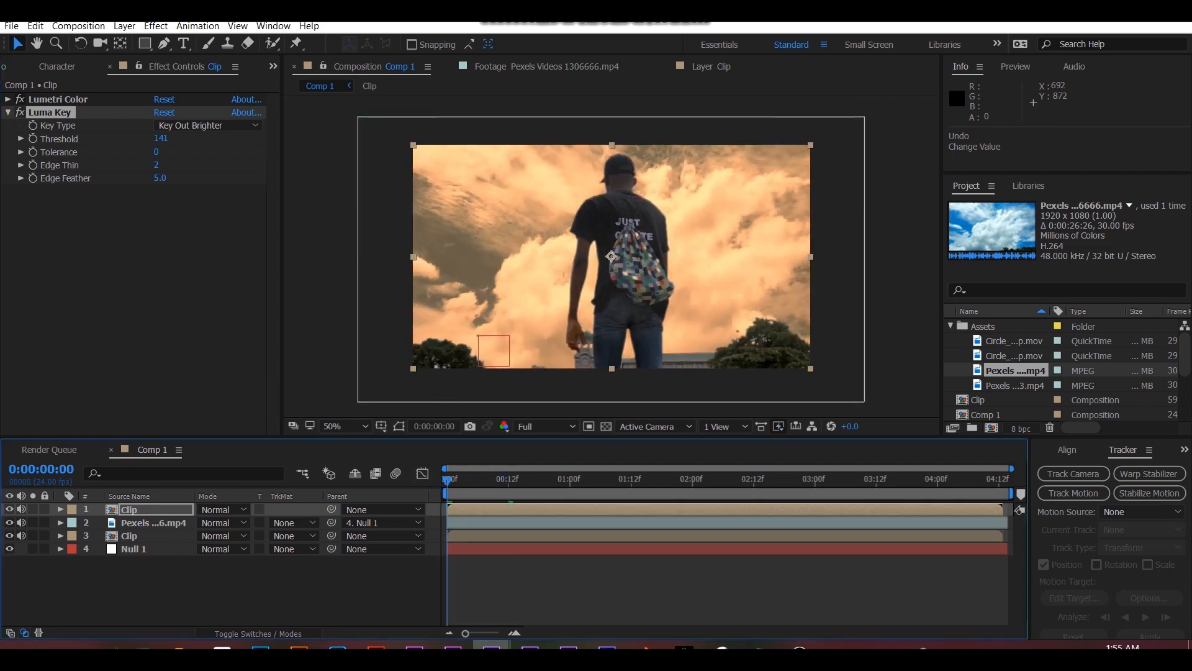
{"action": "key", "text": "space"}
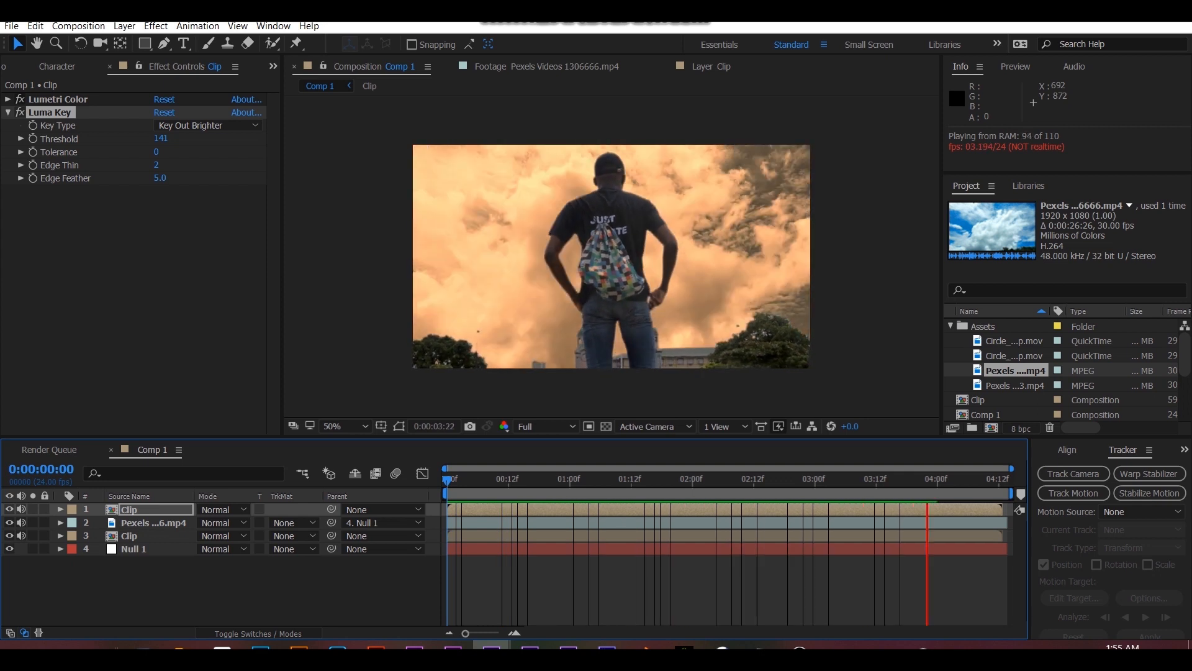
Duplicate the lower Clip layer and move the copy to the top of the layer stack.
{"action": "left_click", "coordinate": [129, 536]}
{"action": "key", "text": "ctrl+d"}
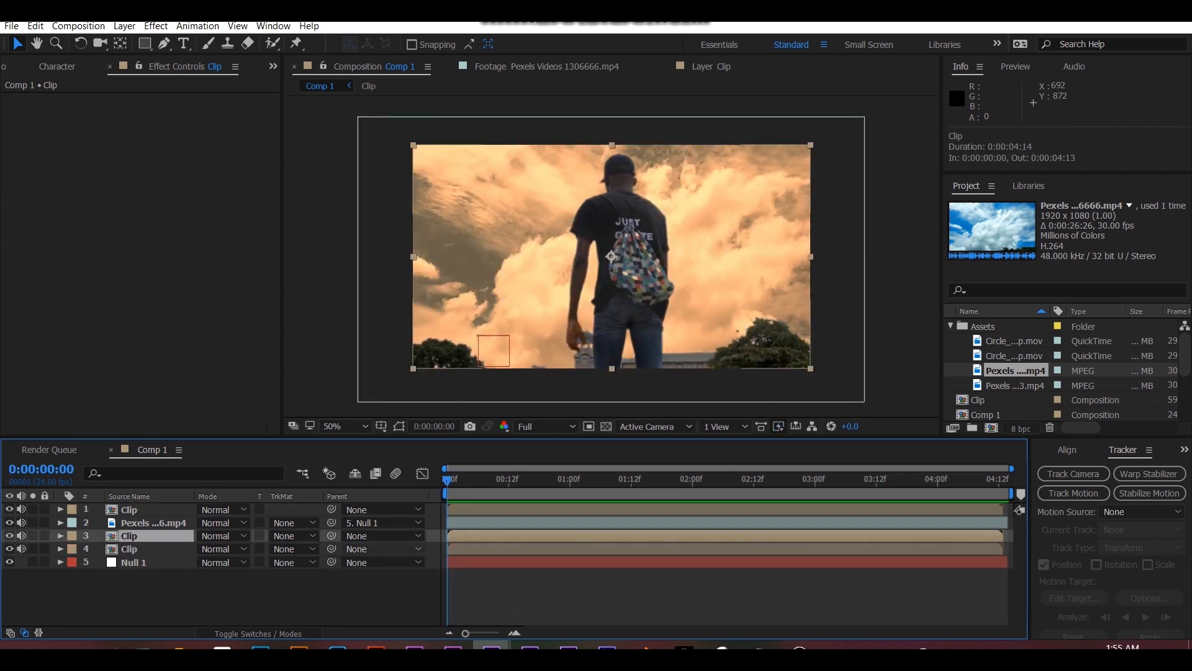
{"action": "key", "text": "ctrl+shift+bracketright"}
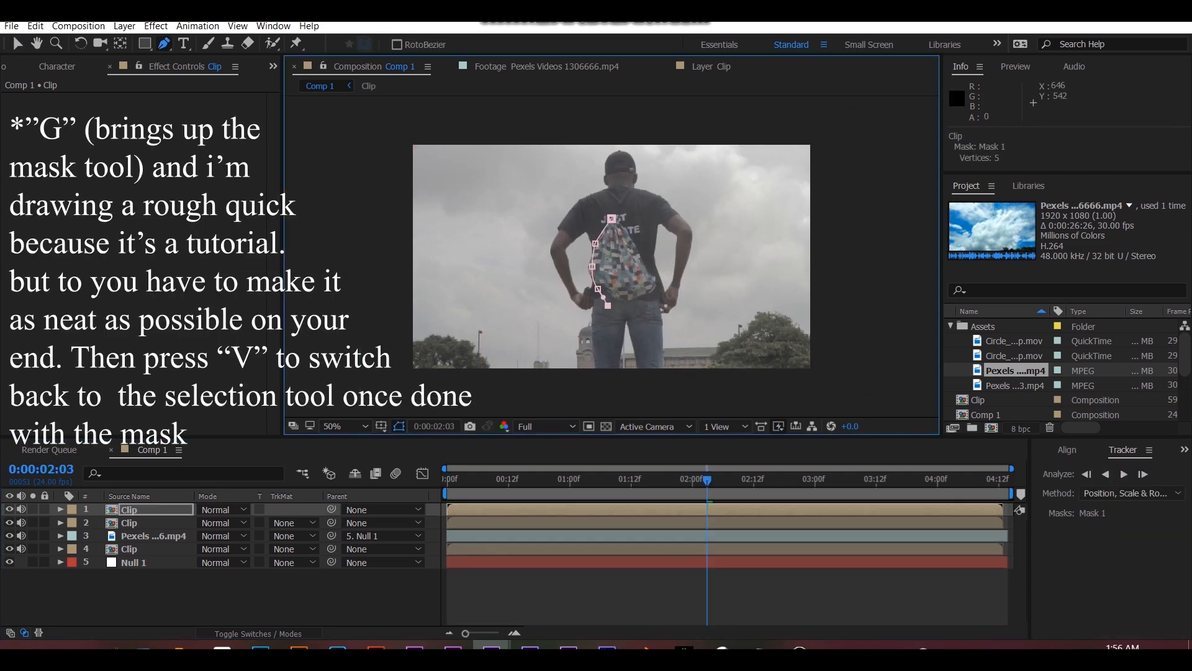
Close a rough 11-vertex mask around the man's backpack on the top Clip layer at 0:00:02:03, with its mode set to None.
{"action": "left_click", "coordinate": [621, 205]}
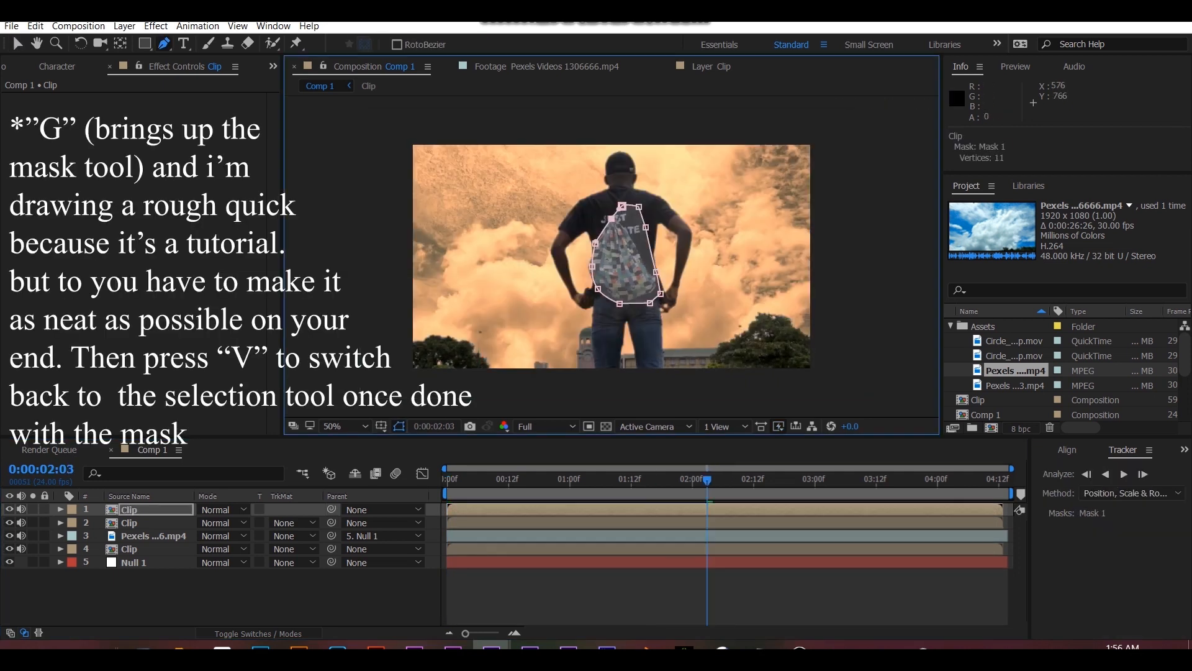
{"action": "key", "text": "m"}
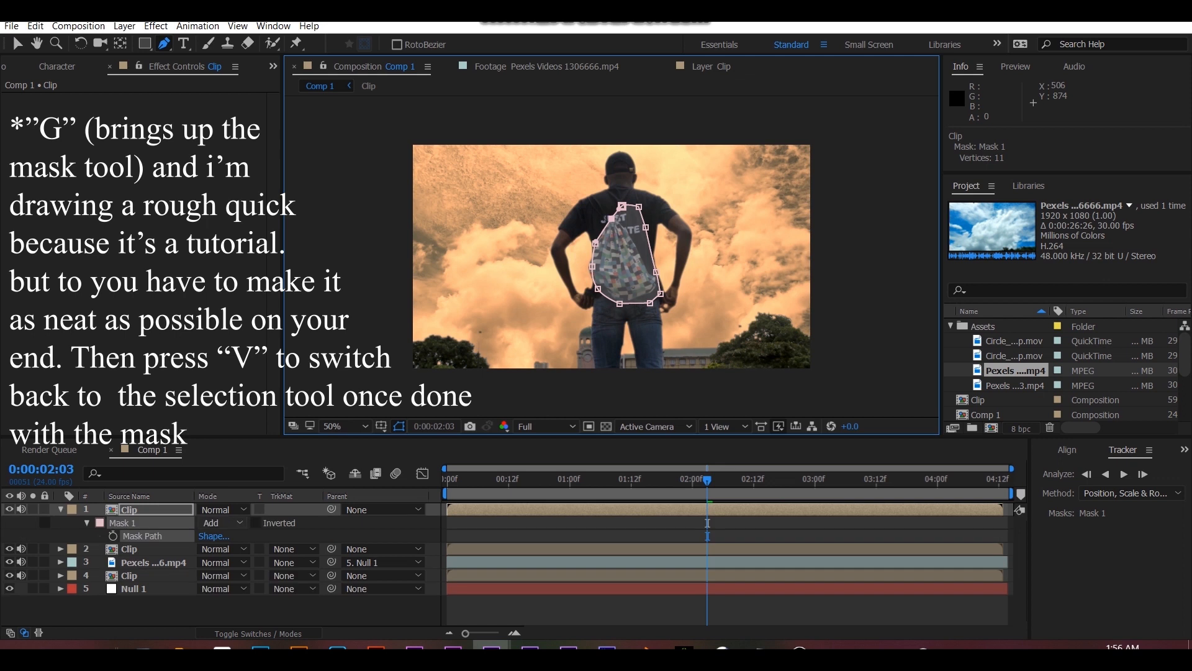
{"action": "left_click", "coordinate": [223, 522]}
{"action": "left_click", "coordinate": [232, 539]}
Track the backpack mask backward and forward from 0:00:02:03 across the whole clip.
{"action": "right_click", "coordinate": [170, 525]}
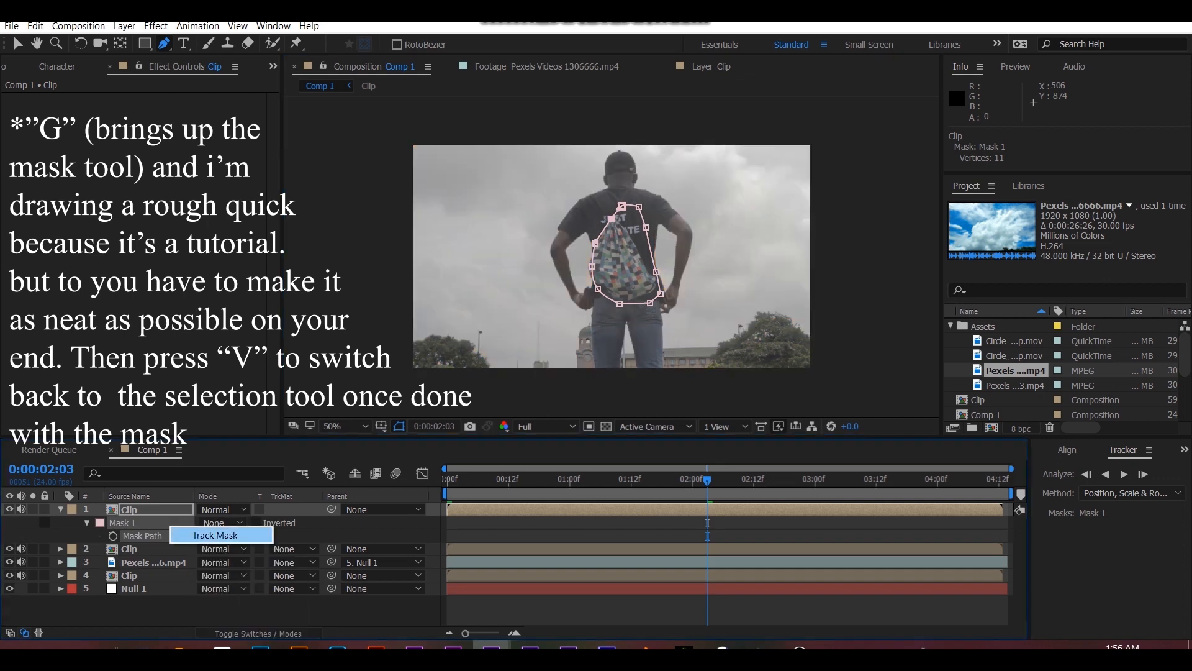
{"action": "left_click", "coordinate": [199, 535]}
{"action": "left_click", "coordinate": [1105, 475]}
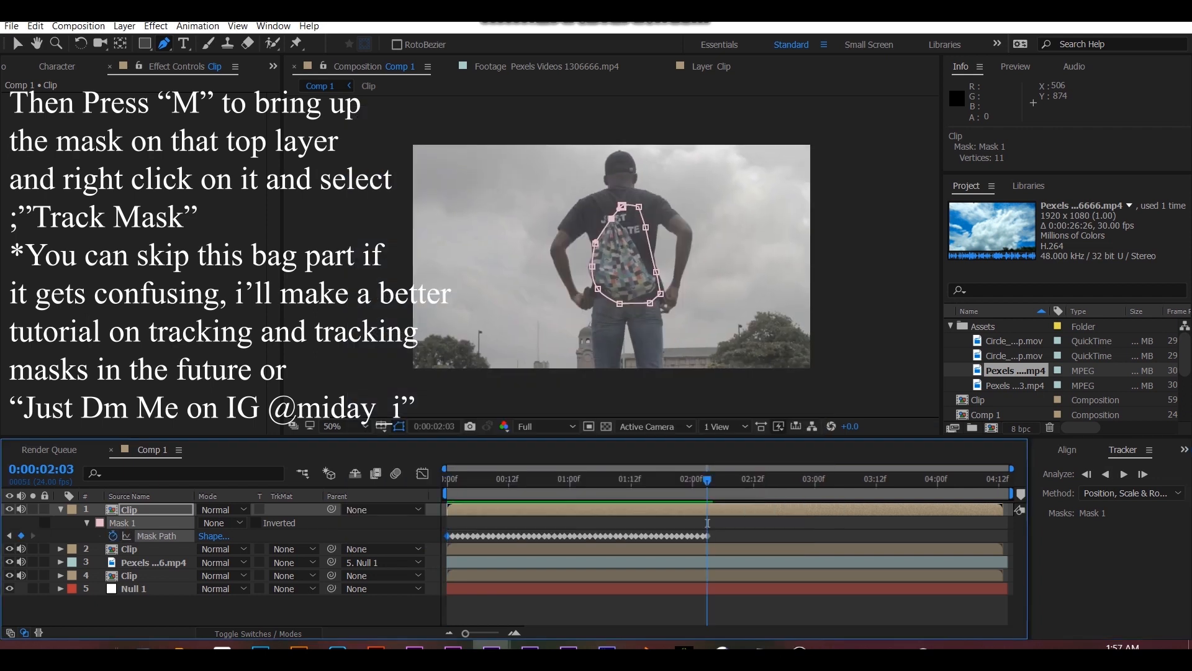
{"action": "left_click", "coordinate": [1124, 474]}
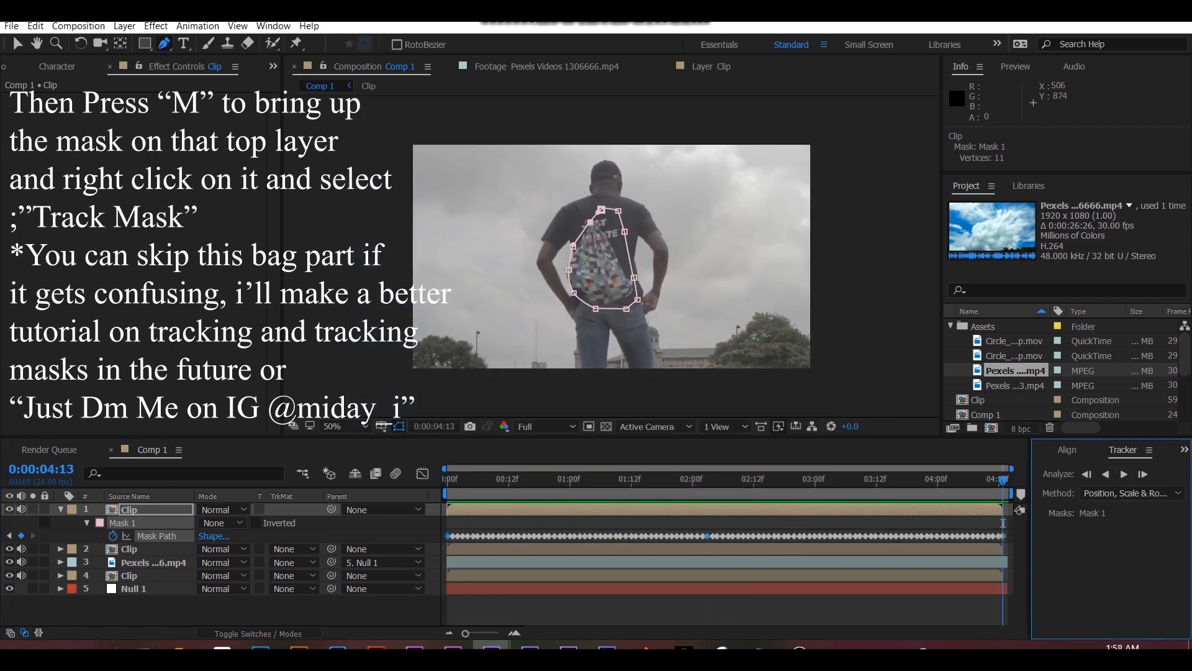
Set the backpack mask's feather to 8 pixels and expand all of its mask properties.
{"action": "key", "text": "f"}
{"action": "left_click", "coordinate": [218, 536]}
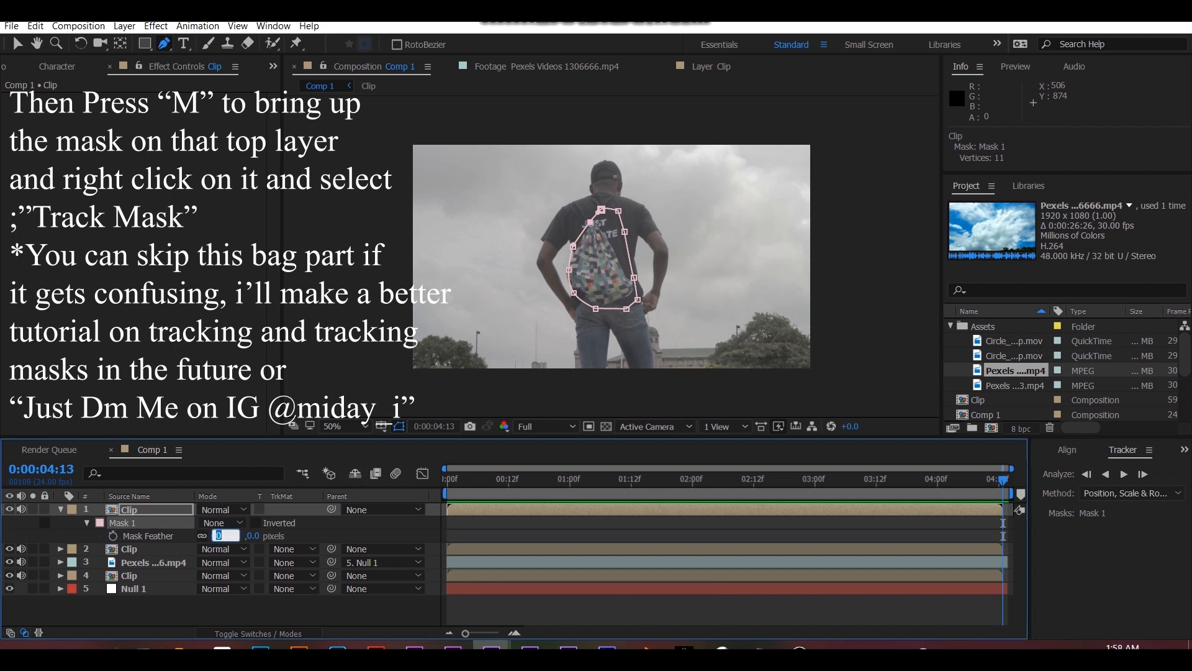
{"action": "type", "text": "8"}
{"action": "key", "text": "Return"}
{"action": "left_click", "coordinate": [87, 522]}
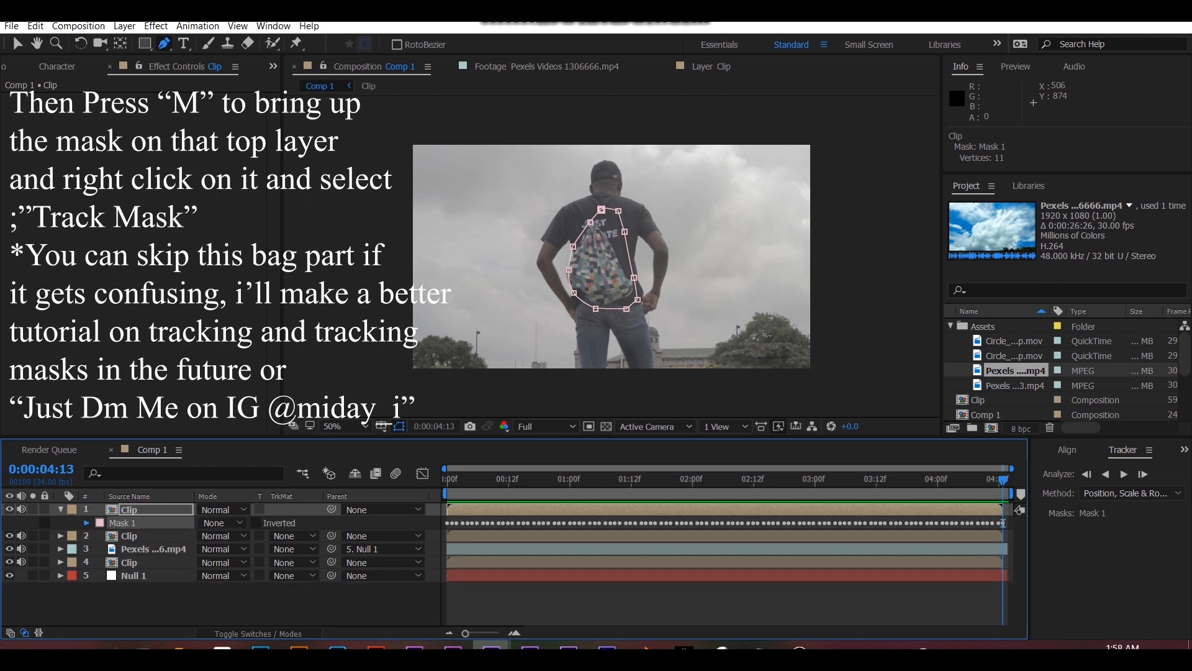
{"action": "left_click", "coordinate": [87, 523]}
Copy Lumetri Color from the keyed Clip layer onto the masked top Clip layer, and set Mask 1's mode to Add.
{"action": "left_click", "coordinate": [130, 589]}
{"action": "left_click", "coordinate": [50, 113]}
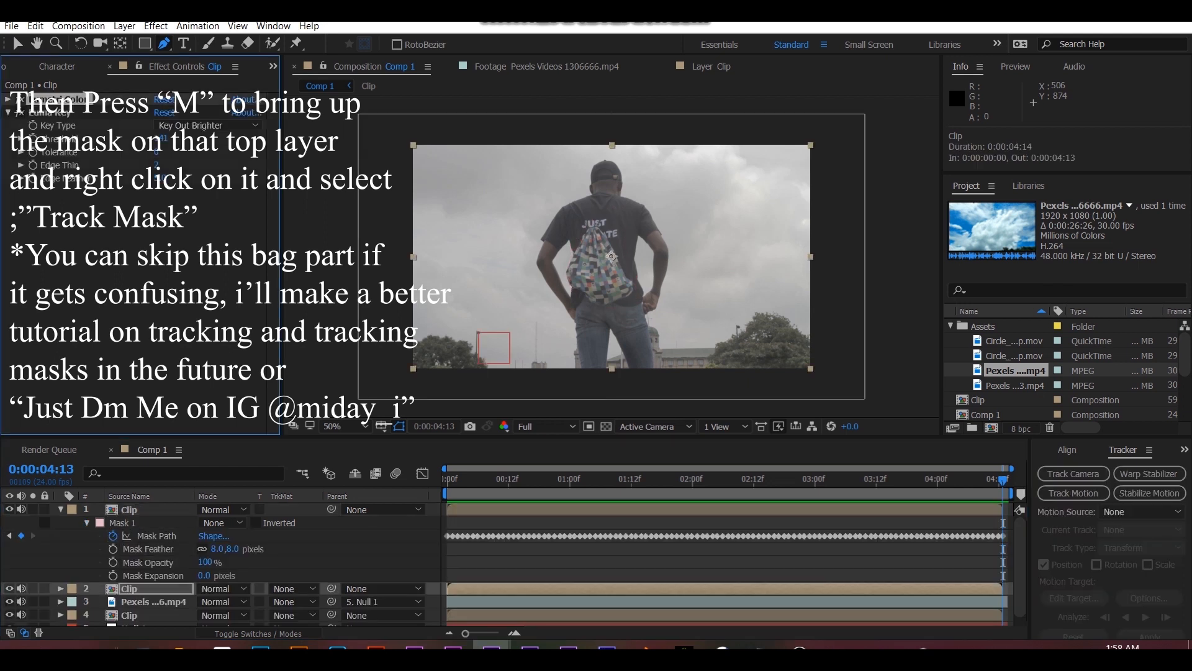
{"action": "left_click", "coordinate": [129, 509]}
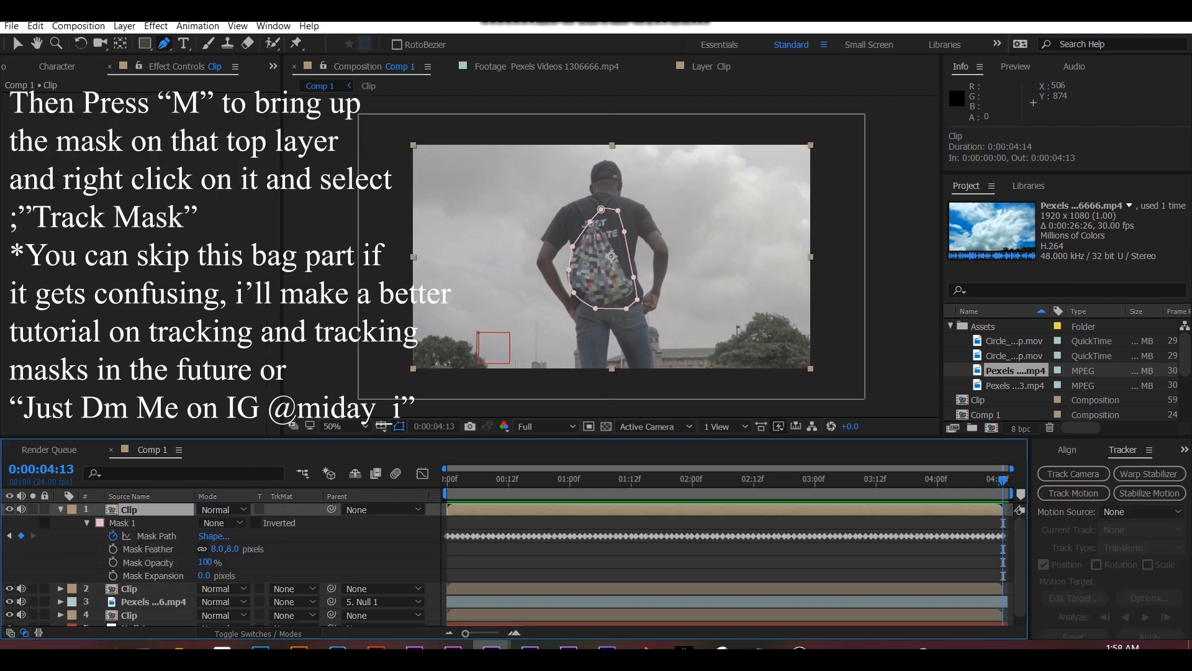
{"action": "key", "text": "ctrl+v"}
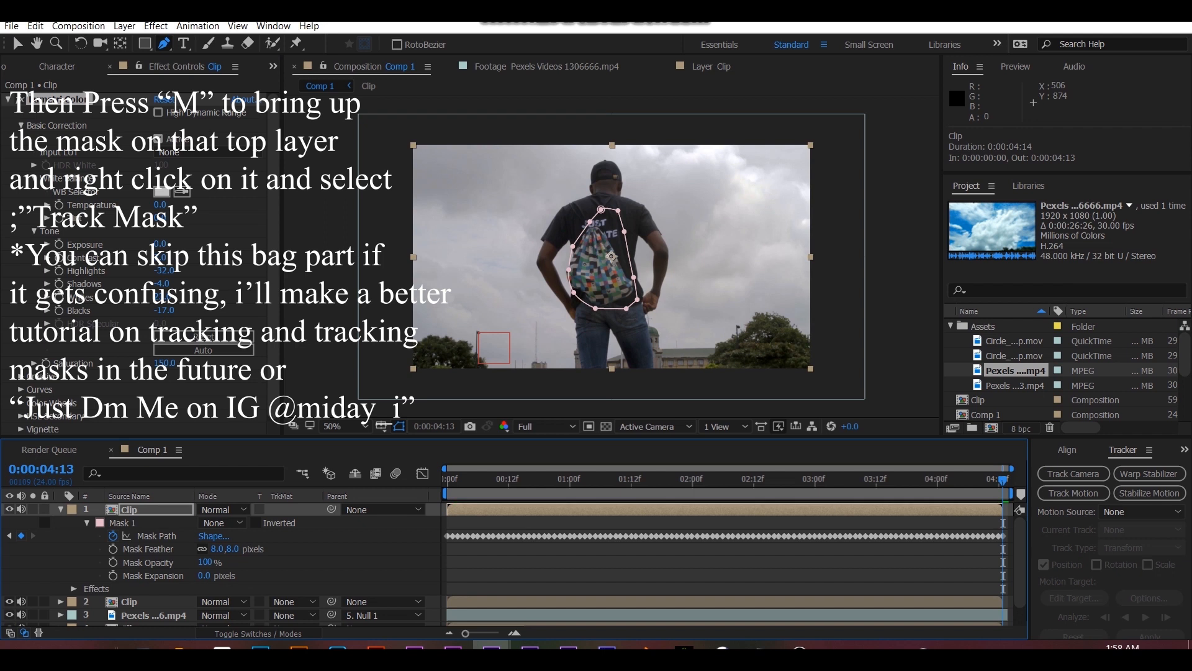
{"action": "left_click", "coordinate": [222, 522]}
{"action": "left_click", "coordinate": [219, 548]}
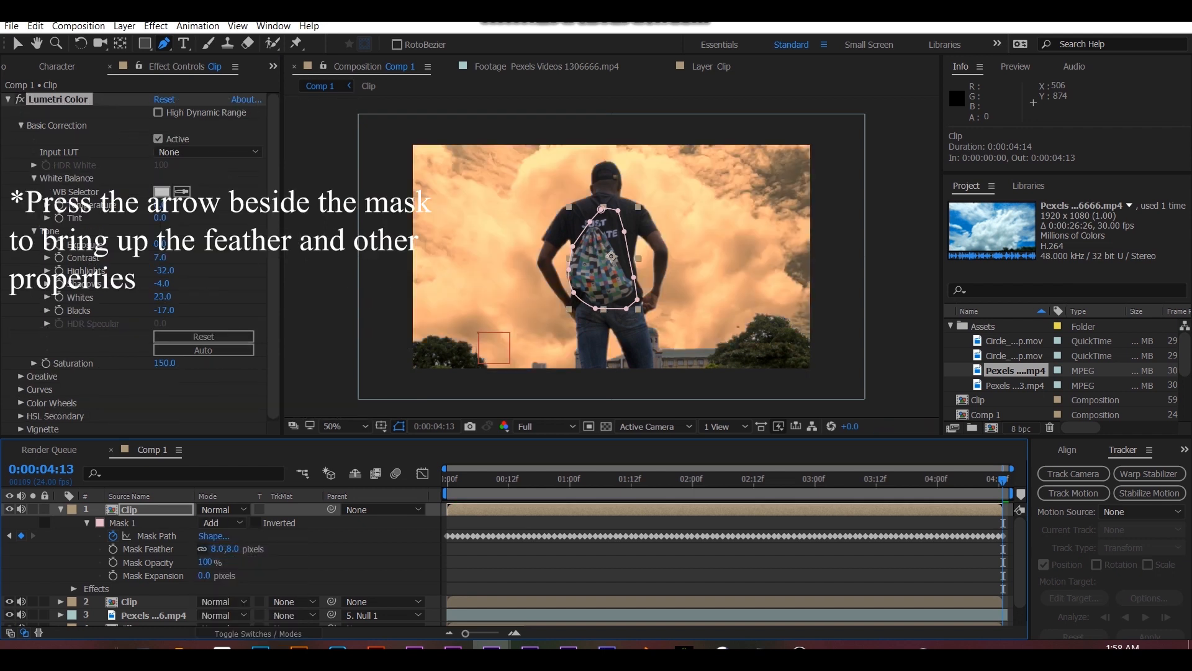
Scrub through the composition to 0:00:03:18 to check the masked backpack without its mask outline.
{"action": "left_click_drag", "start_coordinate": [488, 479], "coordinate": [957, 488]}
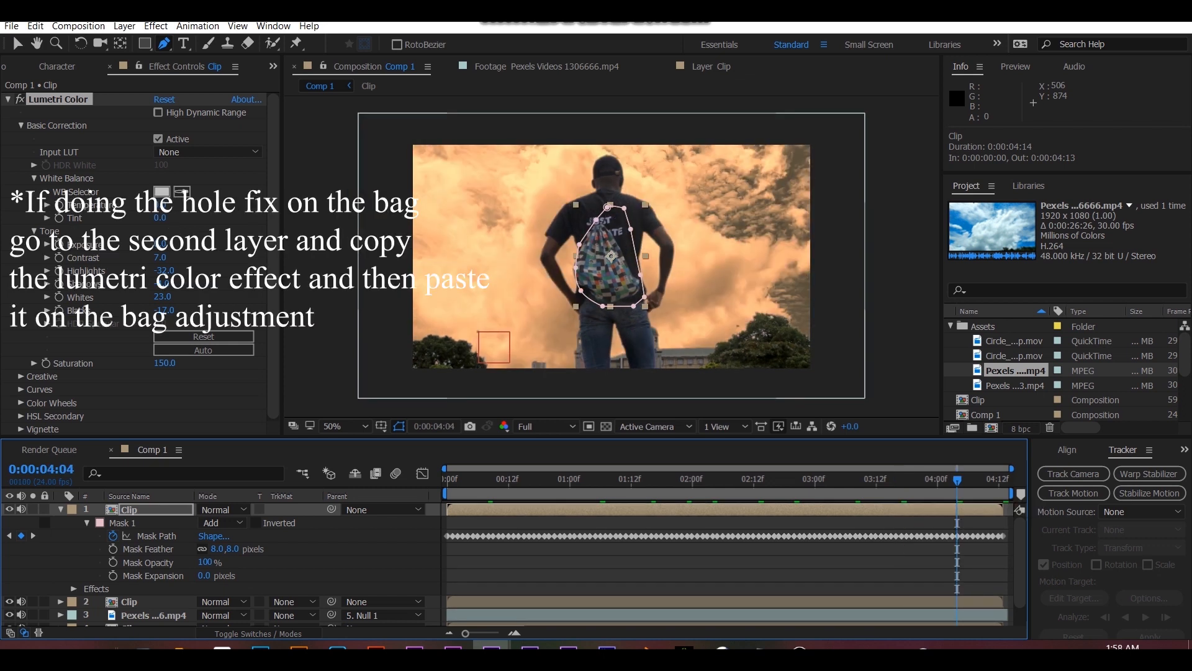
{"action": "key", "text": "shift+Page_Up"}
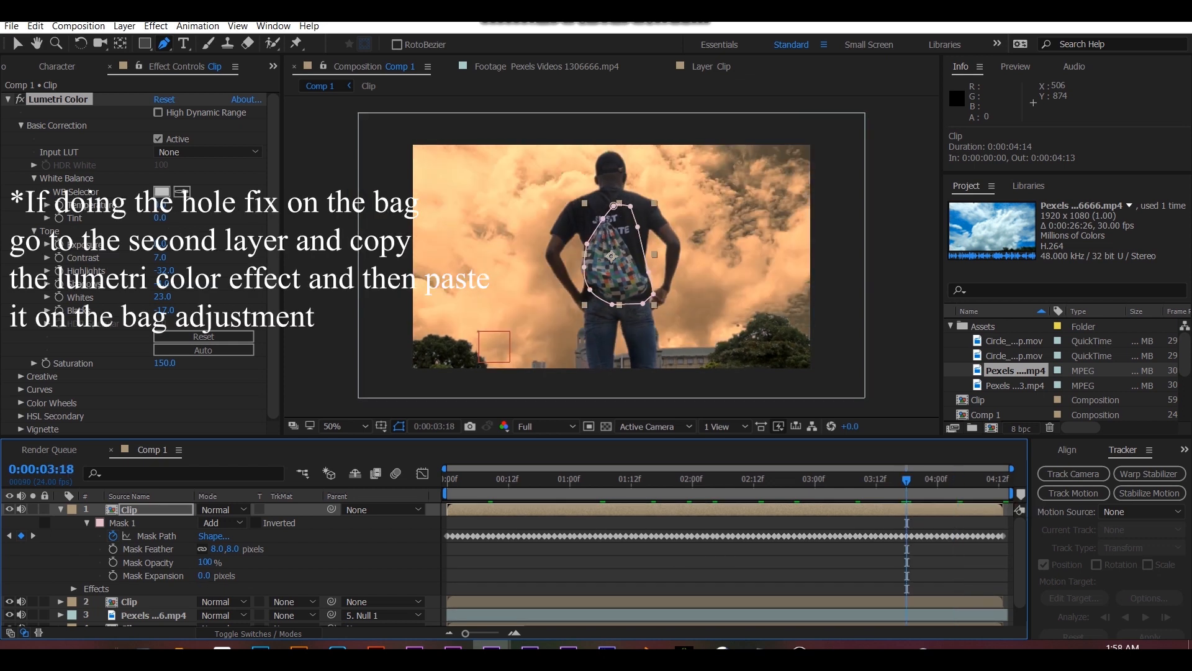
{"action": "left_click", "coordinate": [525, 323]}
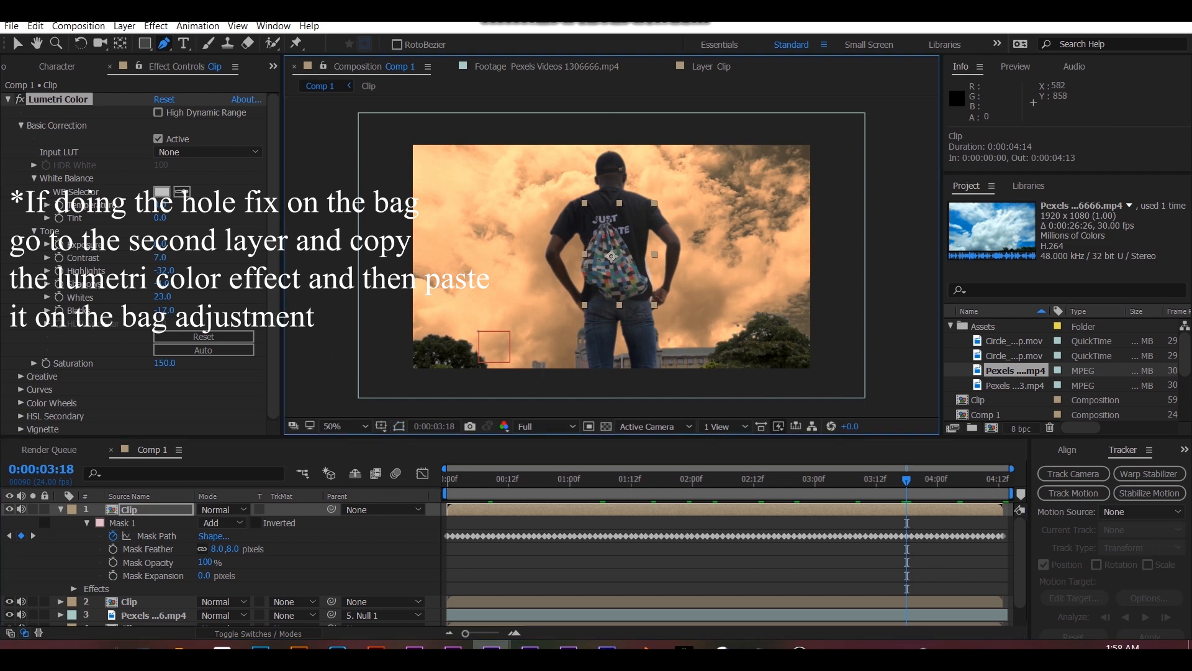
Set the backpack mask's expansion to -18 pixels, checking its edges at 100% magnification.
{"action": "key", "text": "period"}
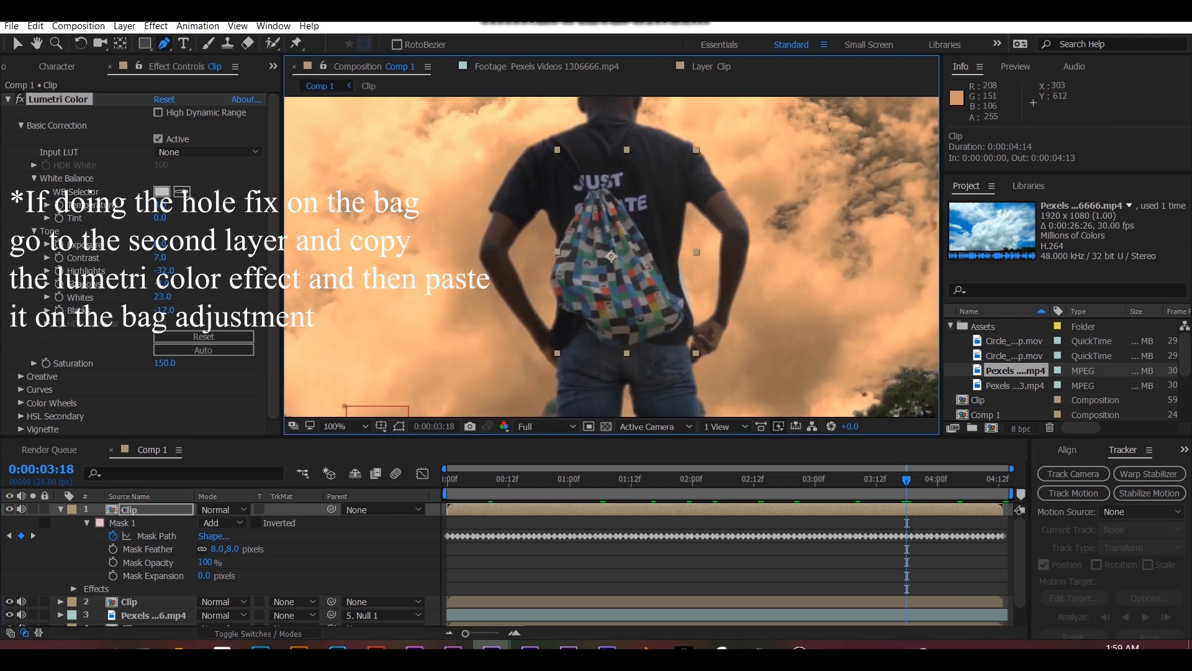
{"action": "key", "text": "v"}
{"action": "left_click_drag", "start_coordinate": [204, 575], "coordinate": [195, 576]}
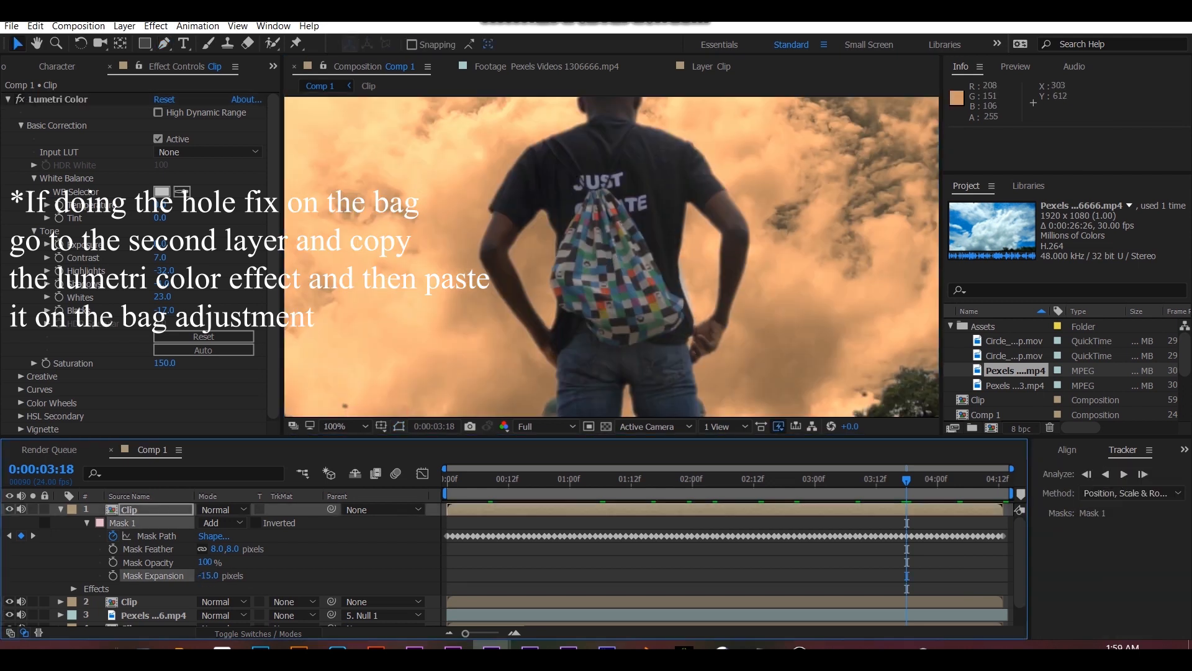
{"action": "key", "text": "ctrl+z"}
{"action": "left_click_drag", "start_coordinate": [208, 575], "coordinate": [203, 576]}
{"action": "scroll", "coordinate": [621, 310], "scroll_direction": "down", "scroll_amount": 1}
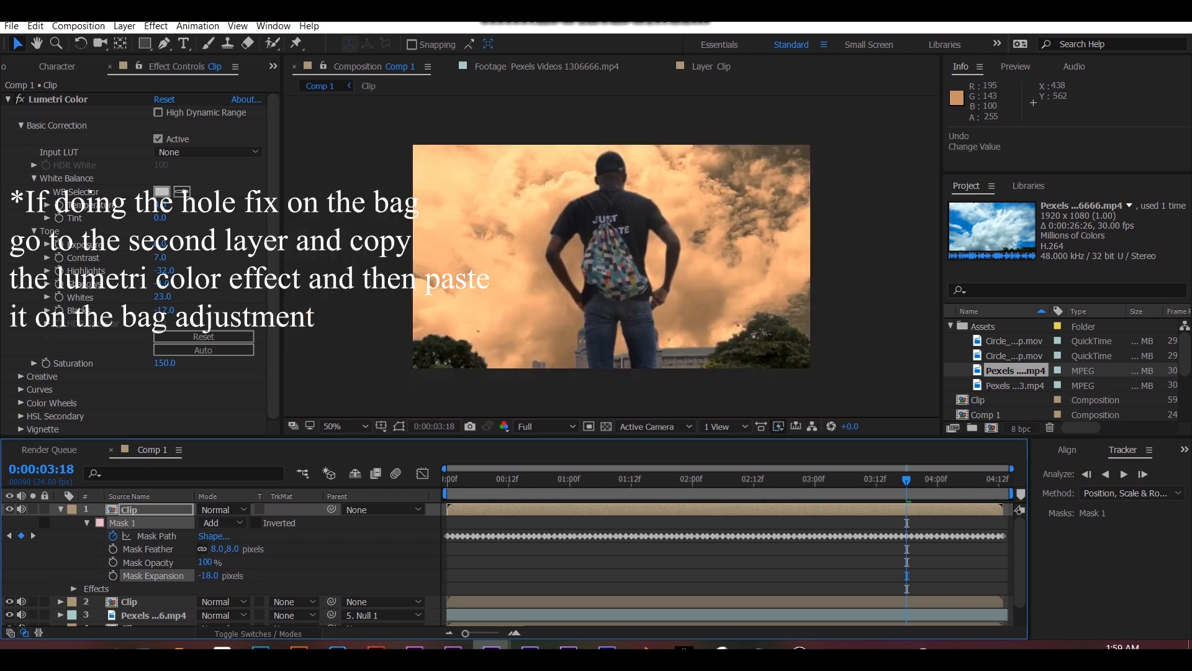
Preview the composition with the tightened backpack mask, and return to the start with the layer properties collapsed.
{"action": "left_click_drag", "start_coordinate": [785, 480], "coordinate": [590, 480]}
{"action": "key", "text": "space"}
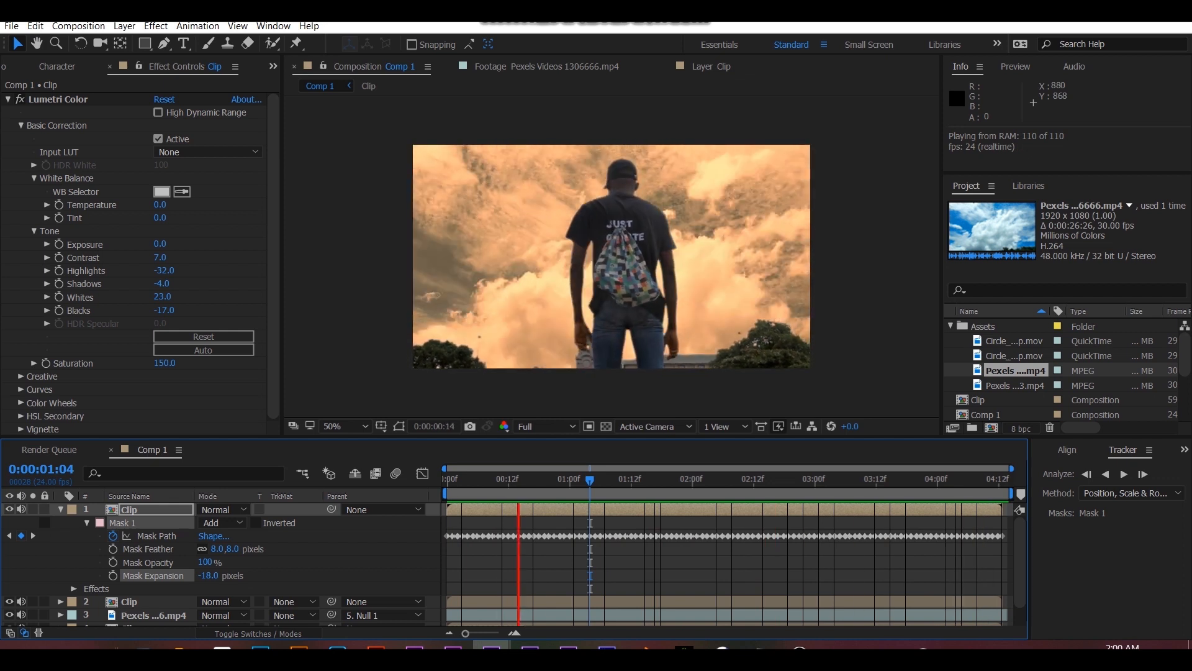
{"action": "key", "text": "space"}
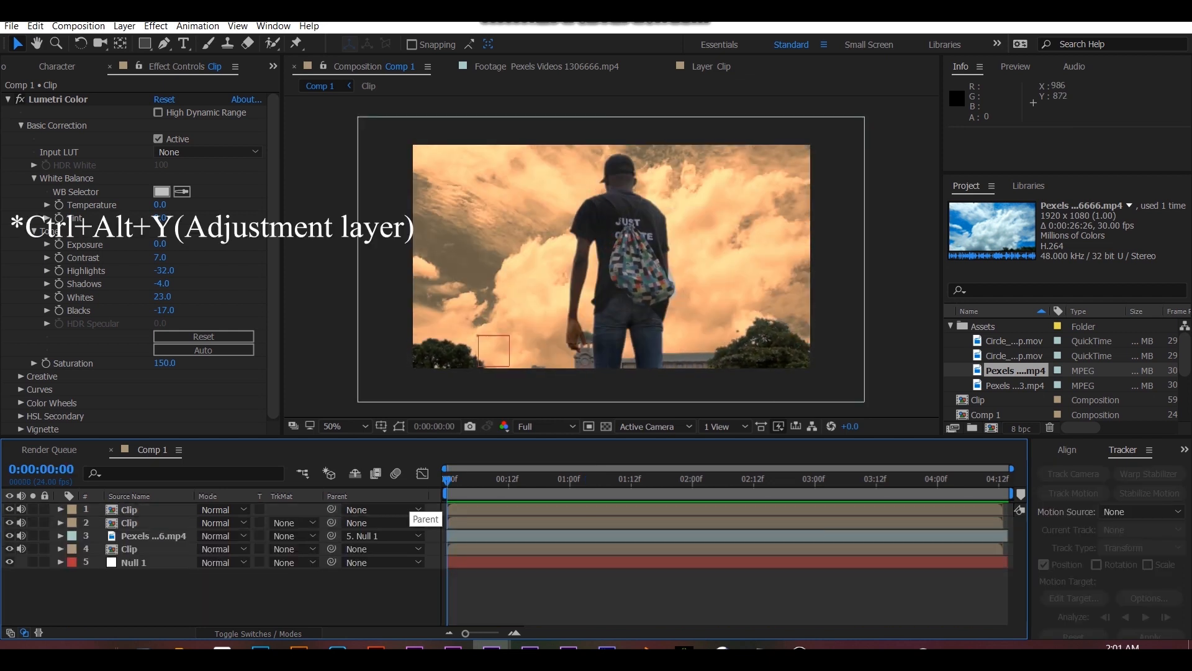
Add an adjustment layer at the top of Comp 1 and apply the Motion Tile effect to it.
{"action": "key", "text": "ctrl+alt+y"}
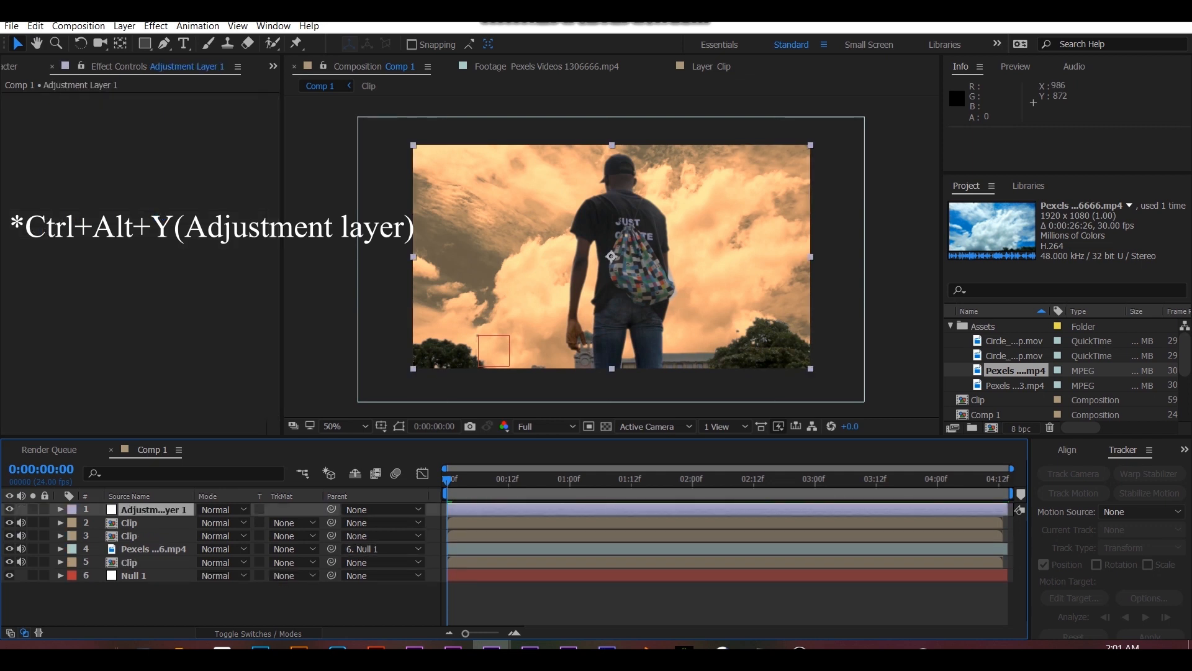
{"action": "left_click", "coordinate": [273, 66]}
{"action": "left_click", "coordinate": [335, 85]}
{"action": "left_click", "coordinate": [94, 87]}
{"action": "type", "text": "m"}
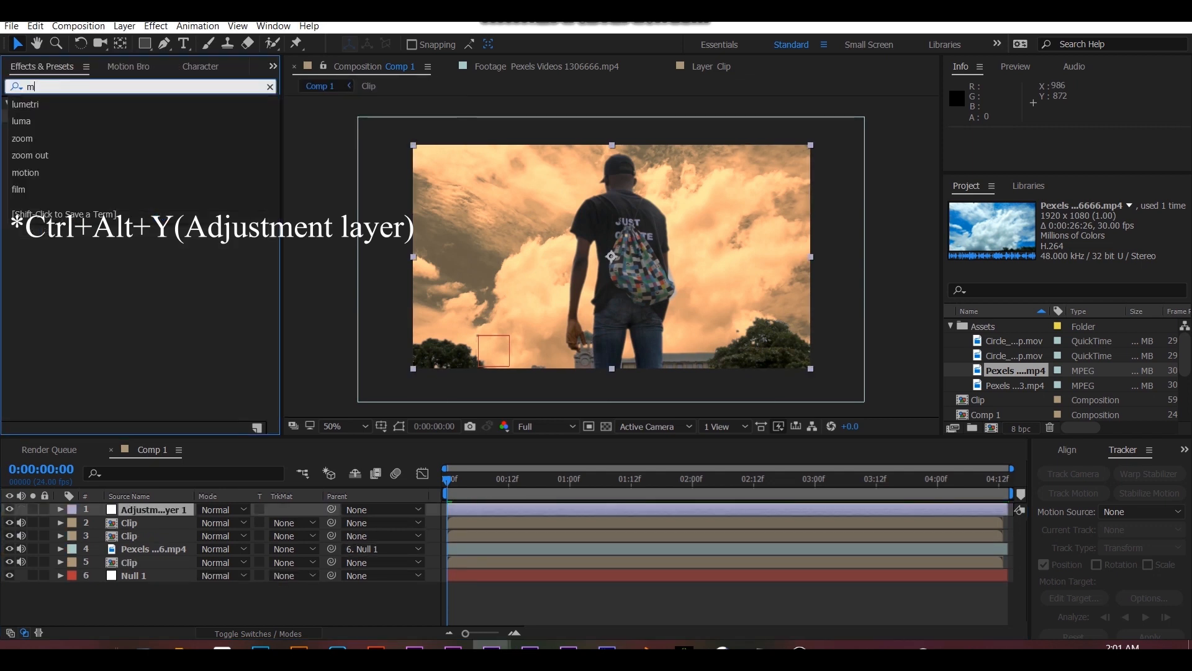
{"action": "type", "text": "otion"}
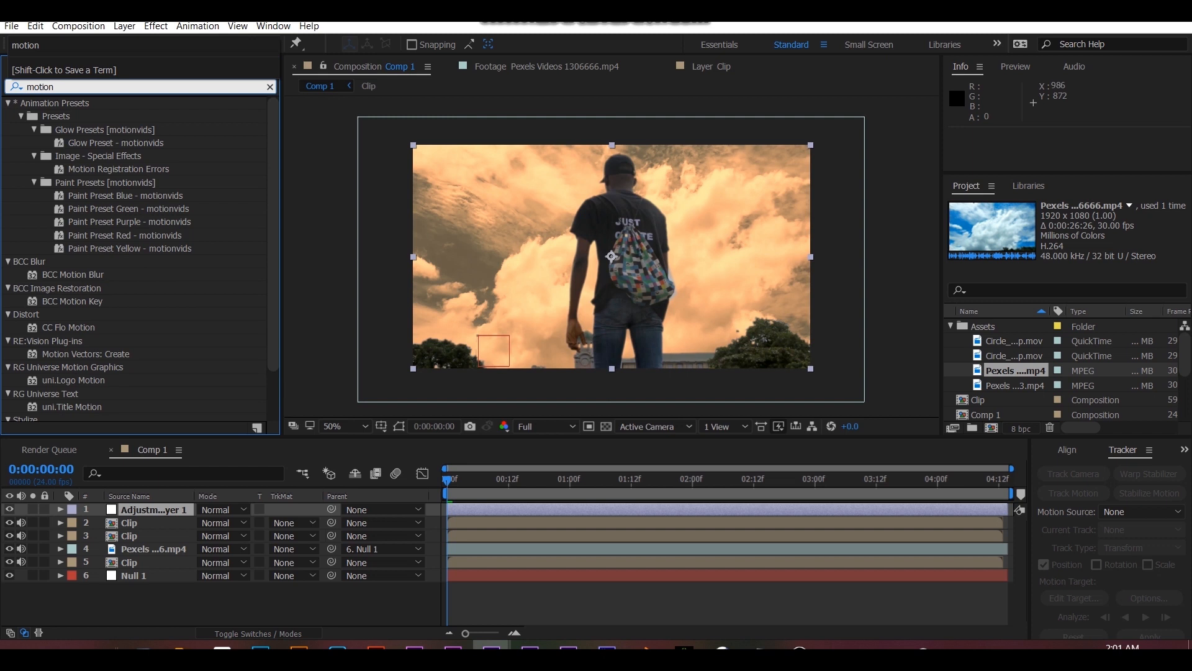
{"action": "scroll", "coordinate": [134, 261], "scroll_direction": "down", "scroll_amount": 1}
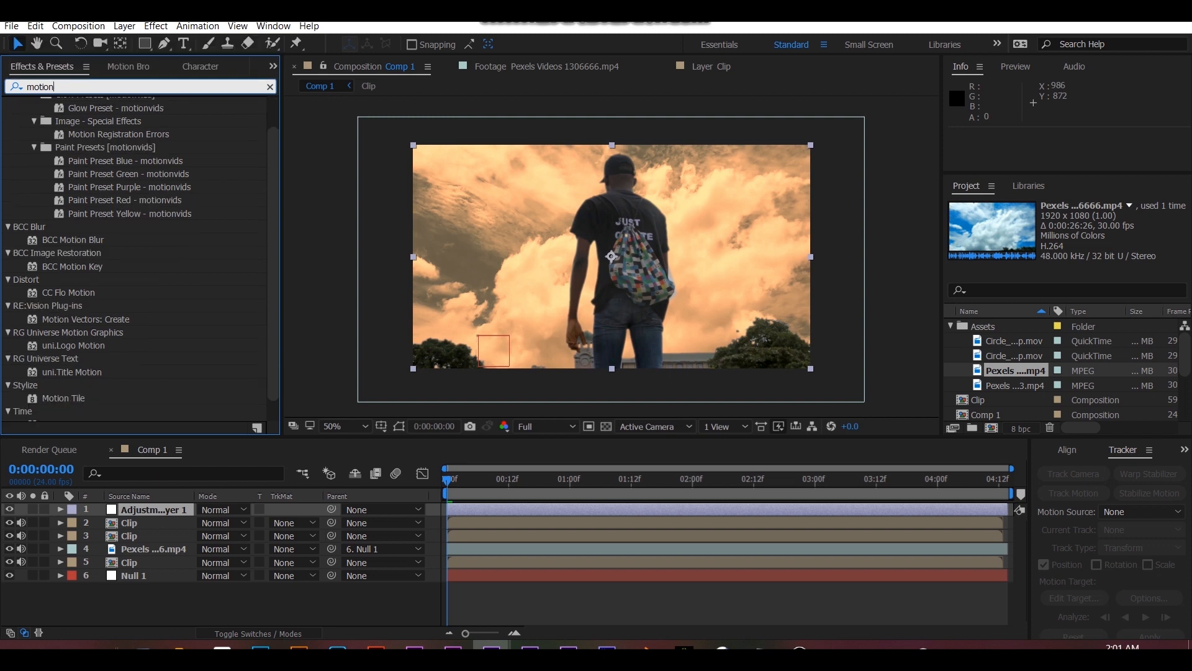
{"action": "left_click", "coordinate": [64, 398]}
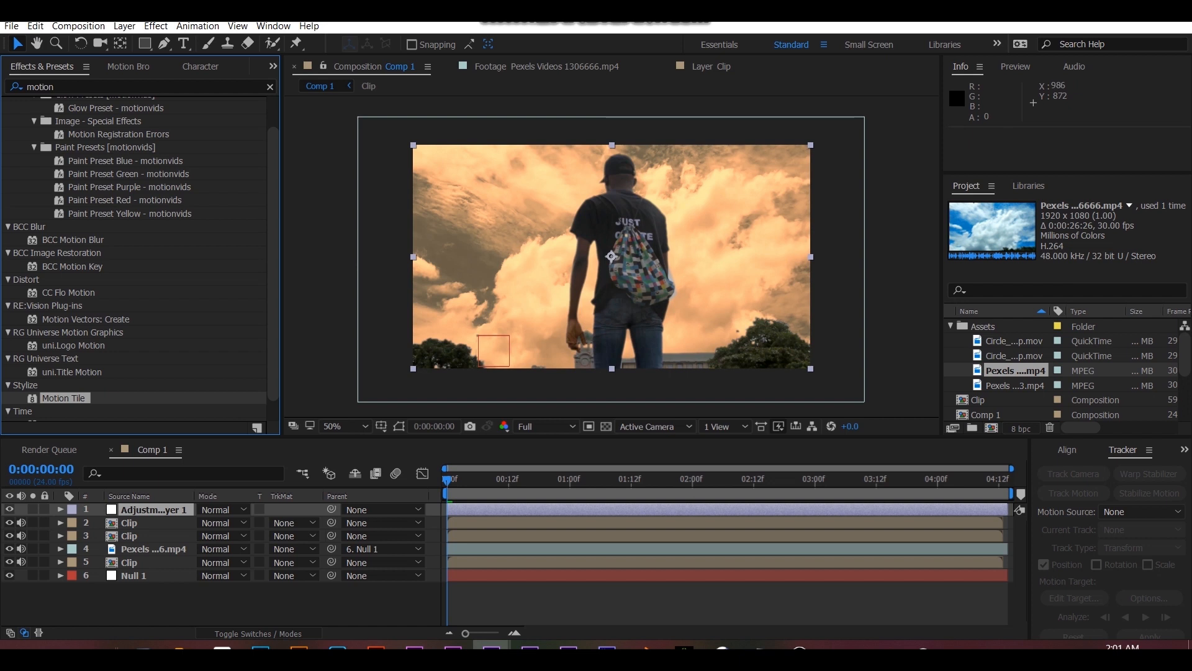
{"action": "double_click", "coordinate": [63, 398]}
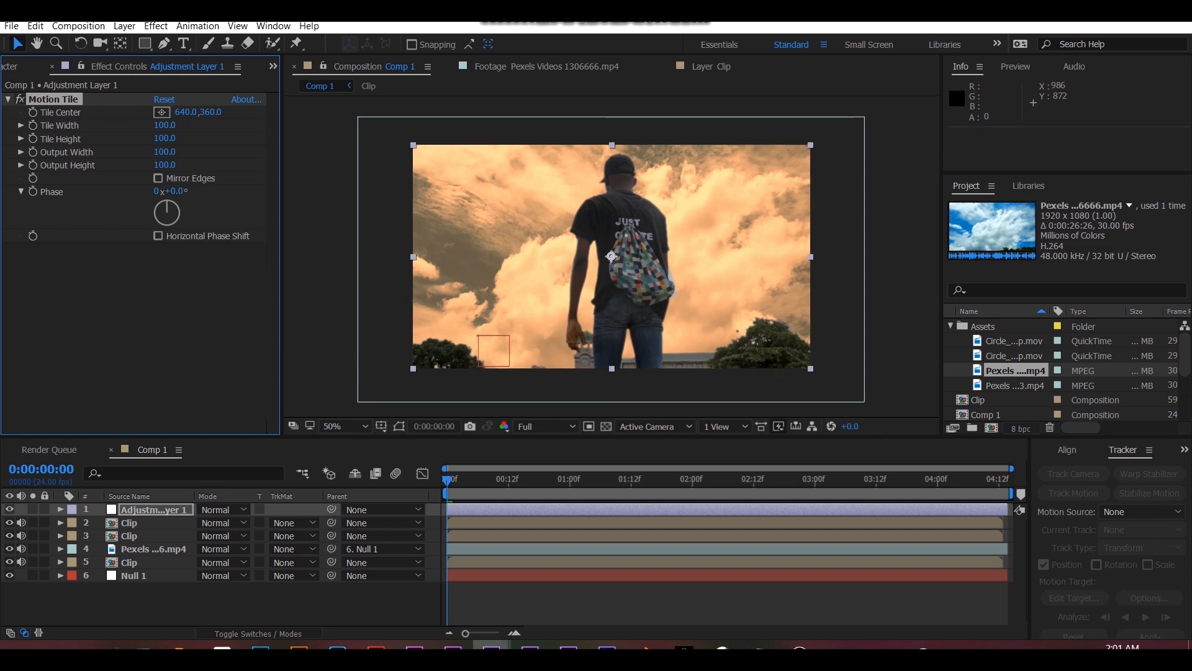
Find the Curves effect and apply it to the adjustment layer that has Motion Tile.
{"action": "left_click", "coordinate": [9, 66]}
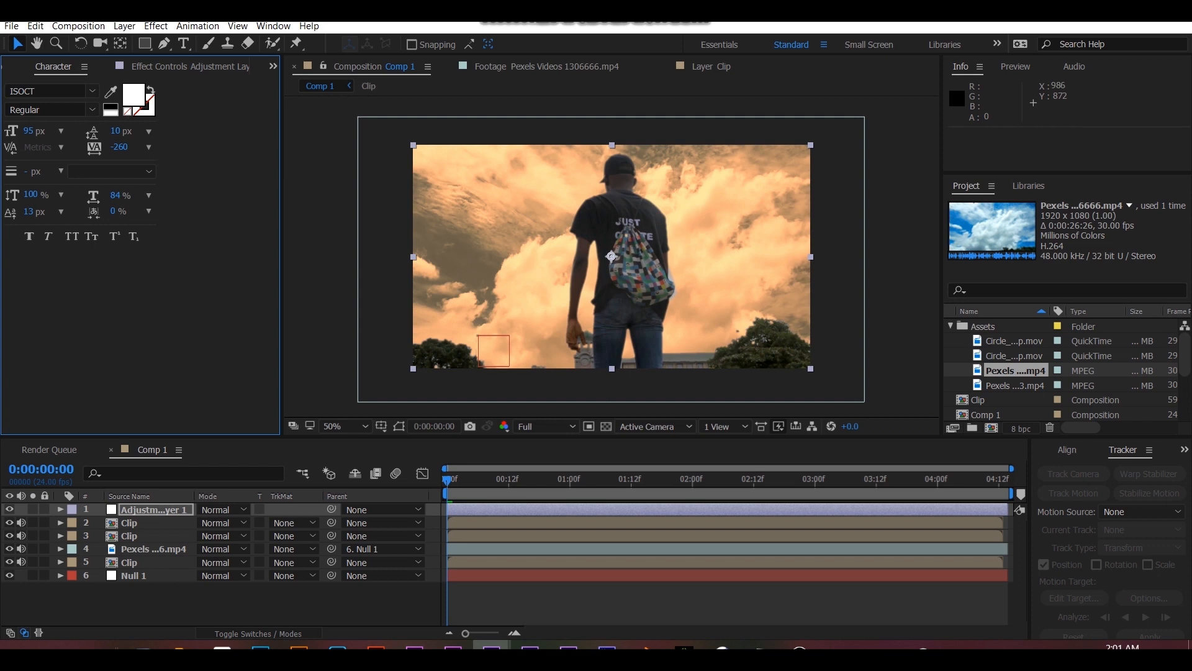
{"action": "scroll", "coordinate": [137, 66], "scroll_direction": "up", "scroll_amount": 2}
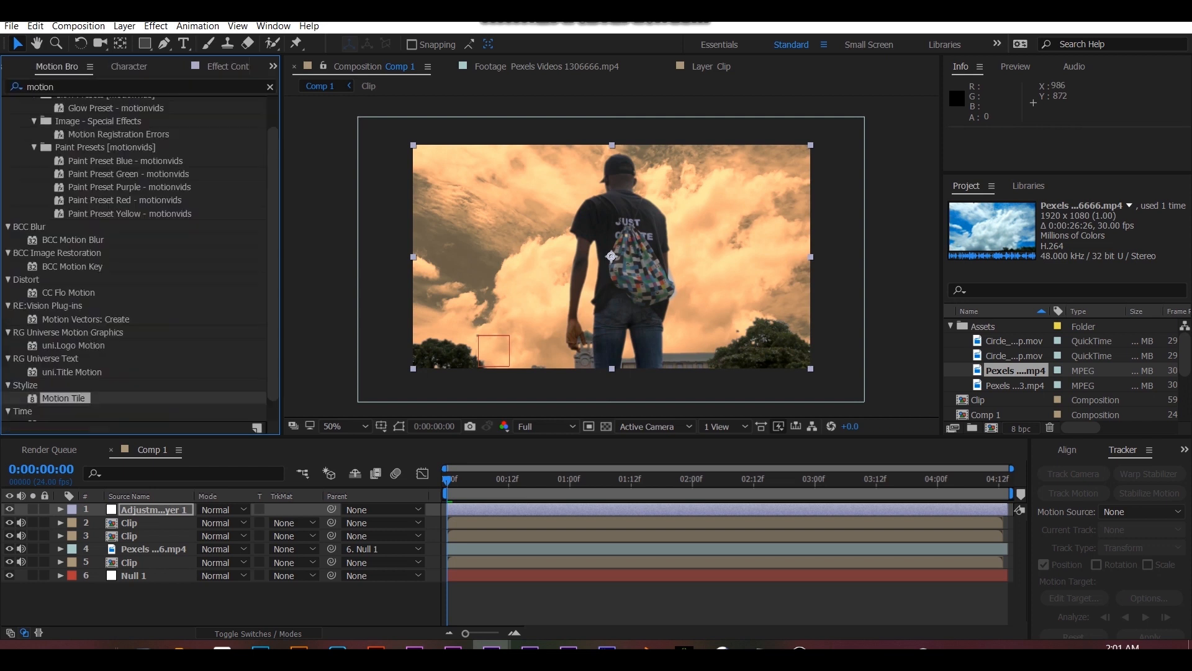
{"action": "left_click", "coordinate": [93, 87]}
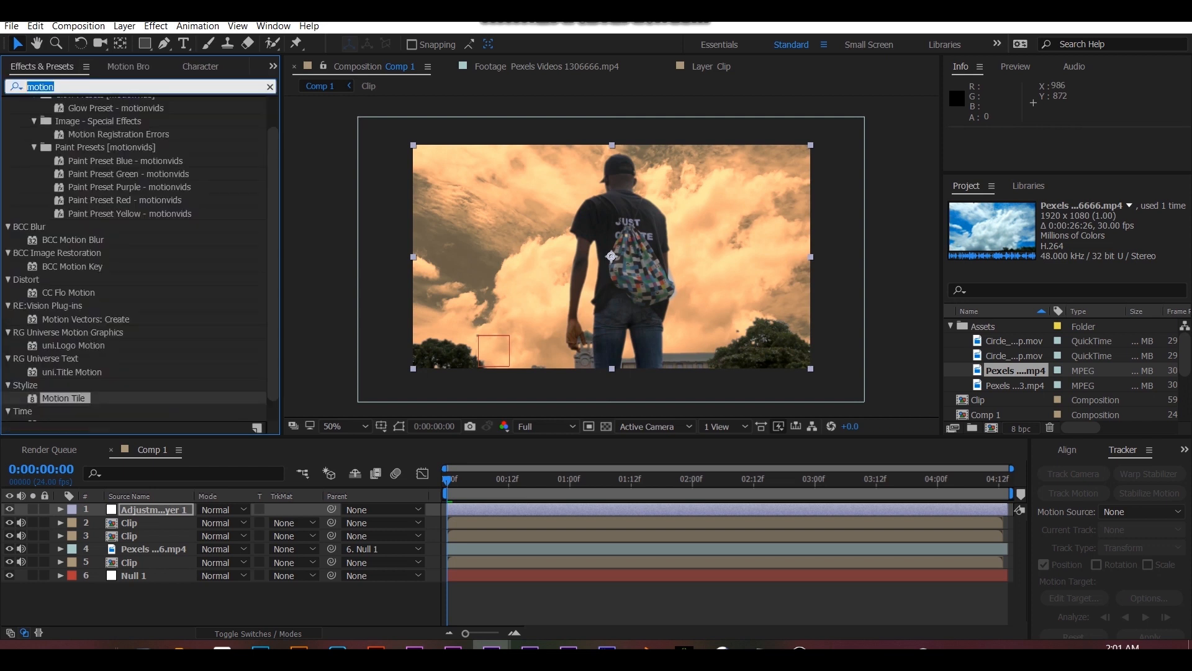
{"action": "type", "text": "curve"}
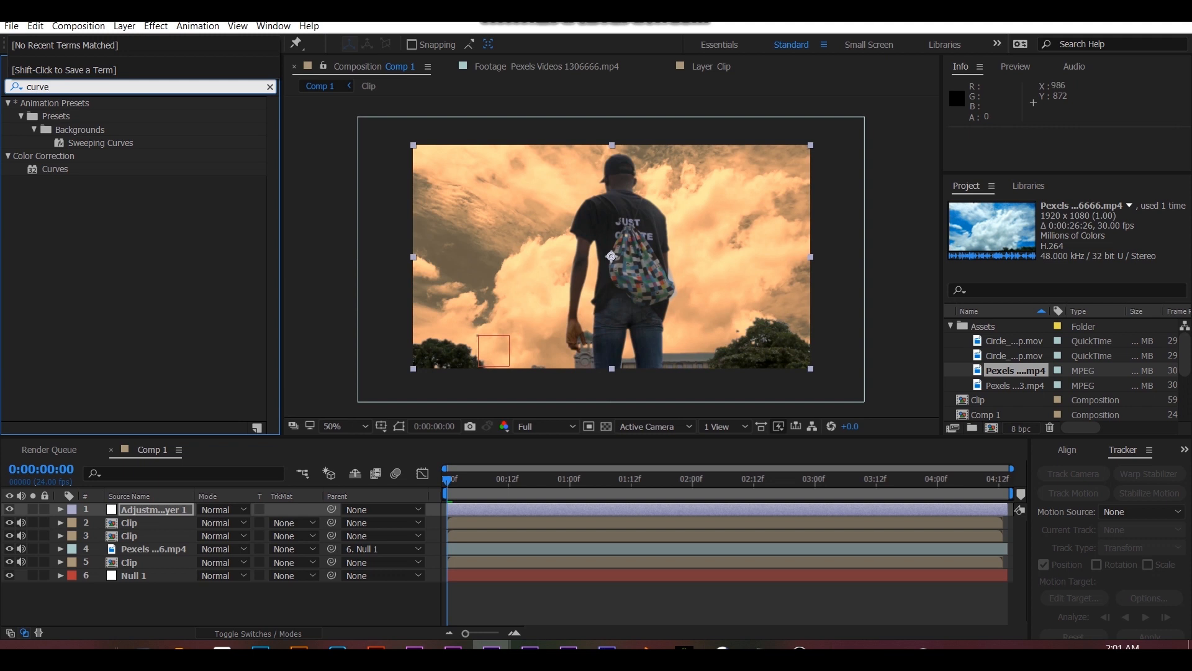
{"action": "double_click", "coordinate": [55, 169]}
Select the Pexels cloud footage layer, collapse its existing effects, and apply the Fast Blur effect to it.
{"action": "left_click", "coordinate": [129, 563]}
{"action": "left_click", "coordinate": [153, 549]}
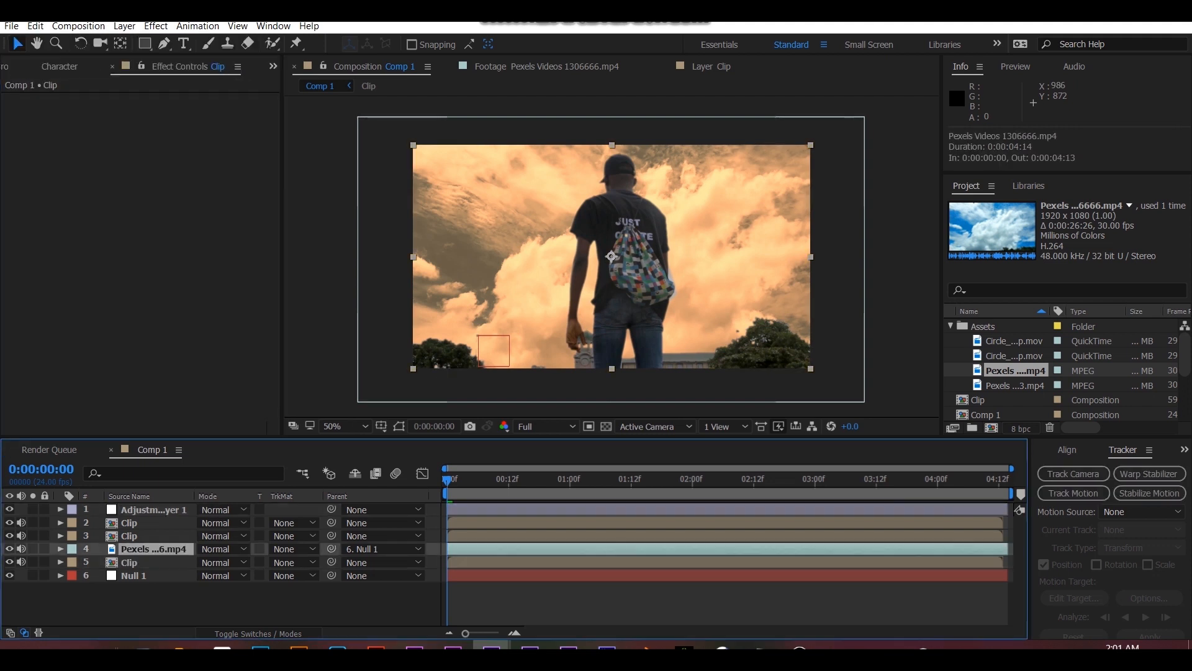
{"action": "left_click", "coordinate": [8, 192]}
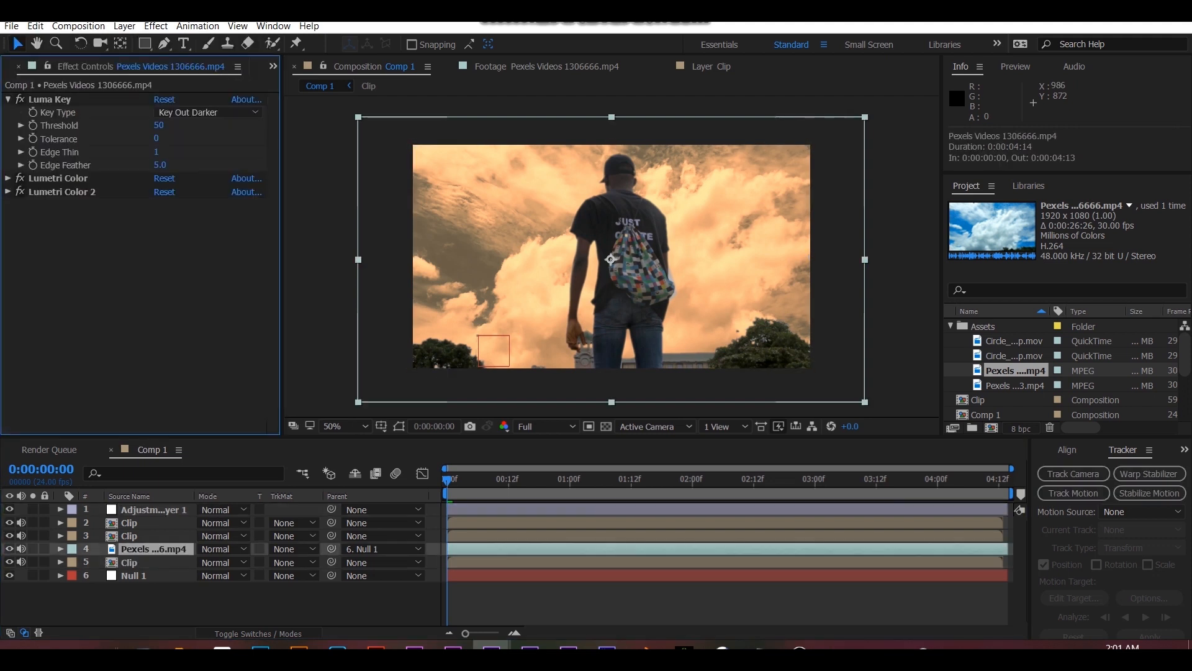
{"action": "left_click", "coordinate": [8, 100]}
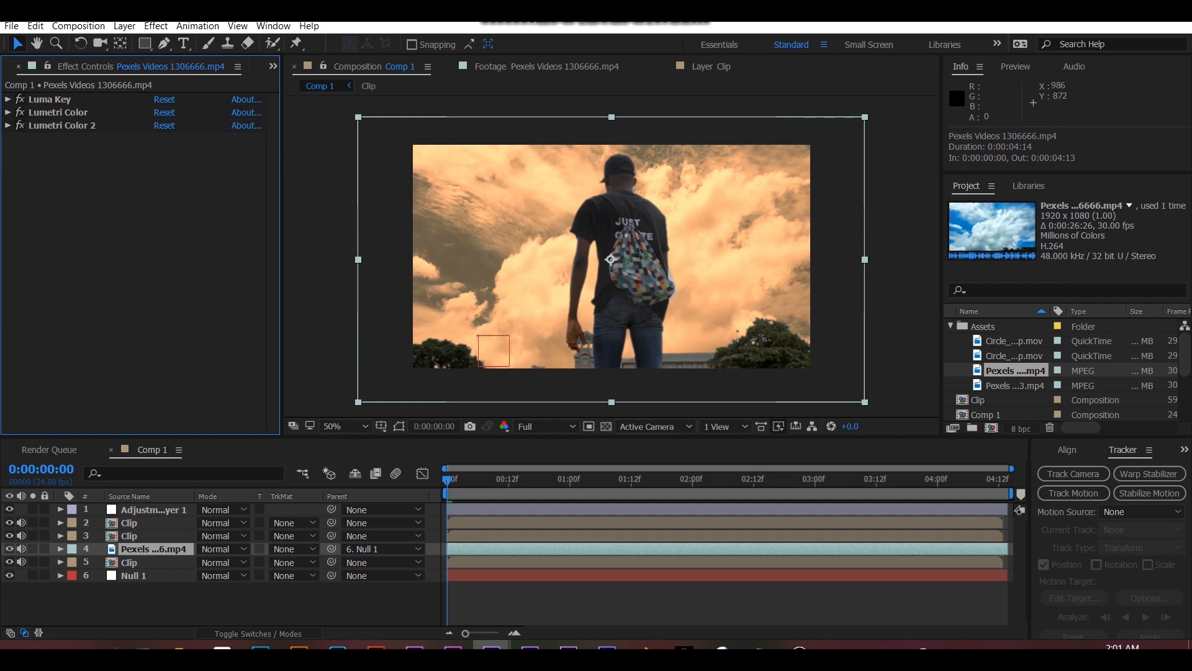
{"action": "left_click", "coordinate": [273, 67]}
{"action": "left_click", "coordinate": [331, 91]}
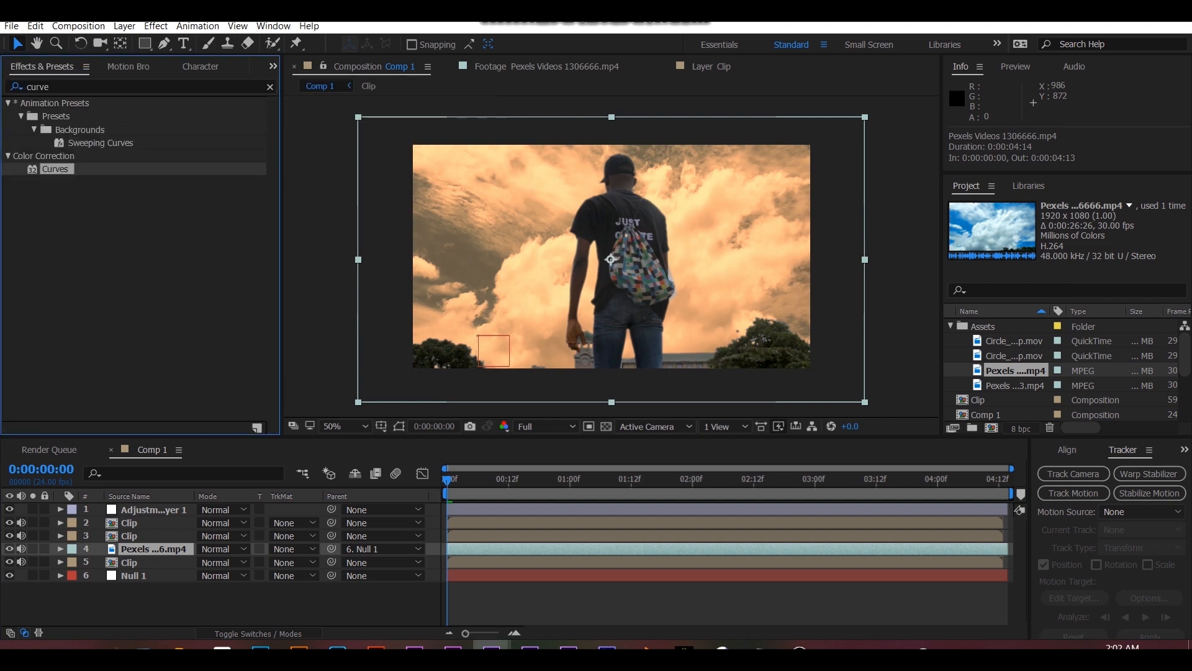
{"action": "key", "text": "ctrl+f"}
{"action": "type", "text": "fast"}
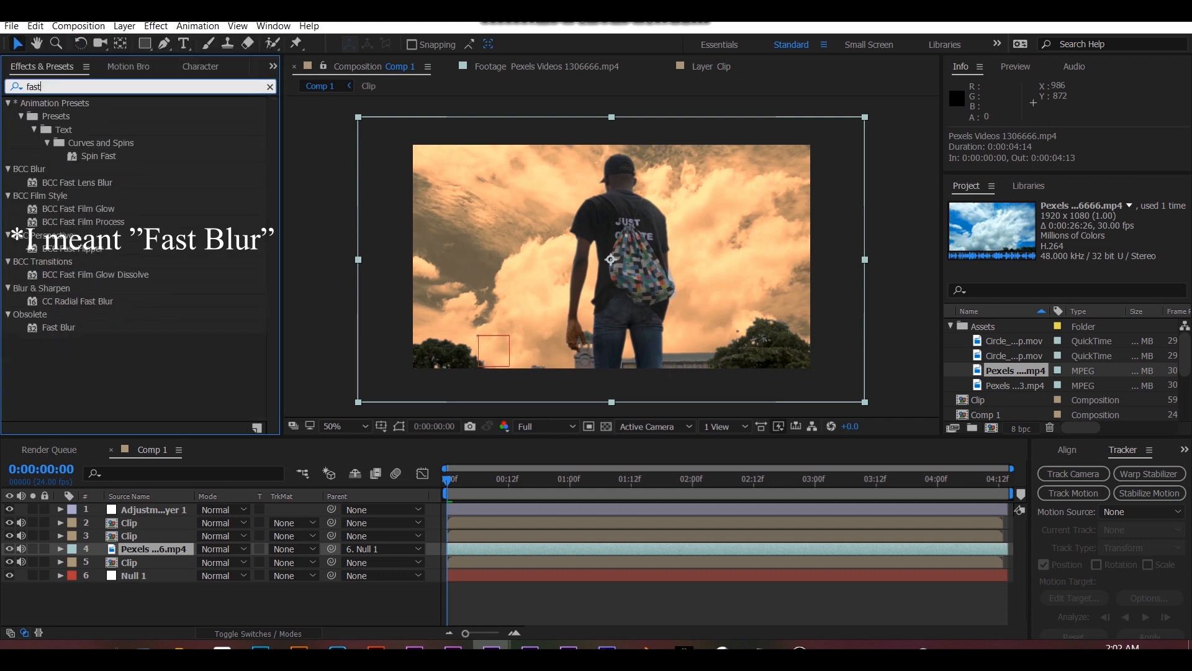
{"action": "double_click", "coordinate": [58, 327]}
Turn on Repeat Edge Pixels for the clouds' Fast Blur and set its Blurriness to 5.
{"action": "left_click", "coordinate": [157, 178]}
{"action": "left_click", "coordinate": [160, 152]}
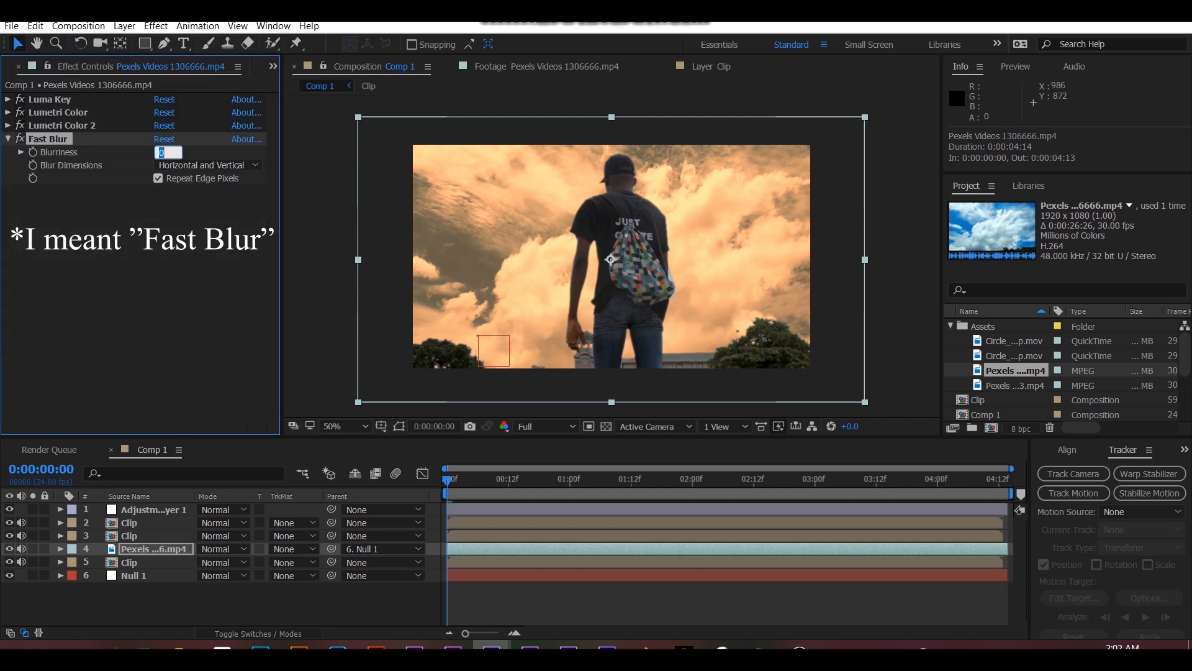
{"action": "key", "text": "Return"}
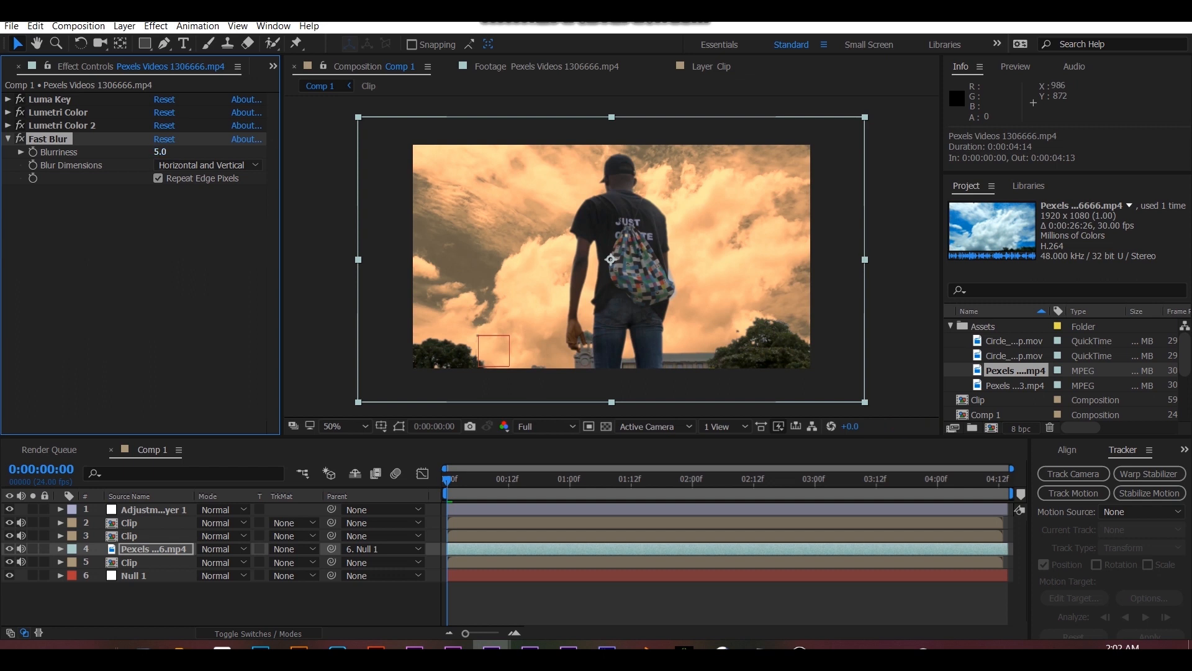
{"action": "left_click", "coordinate": [160, 152]}
{"action": "key", "text": "Return"}
Shape the adjustment layer's RGB curve into a gentle S with lifted highlights and lowered shadows, and check the frame at 0:00:00:18.
{"action": "left_click", "coordinate": [154, 510]}
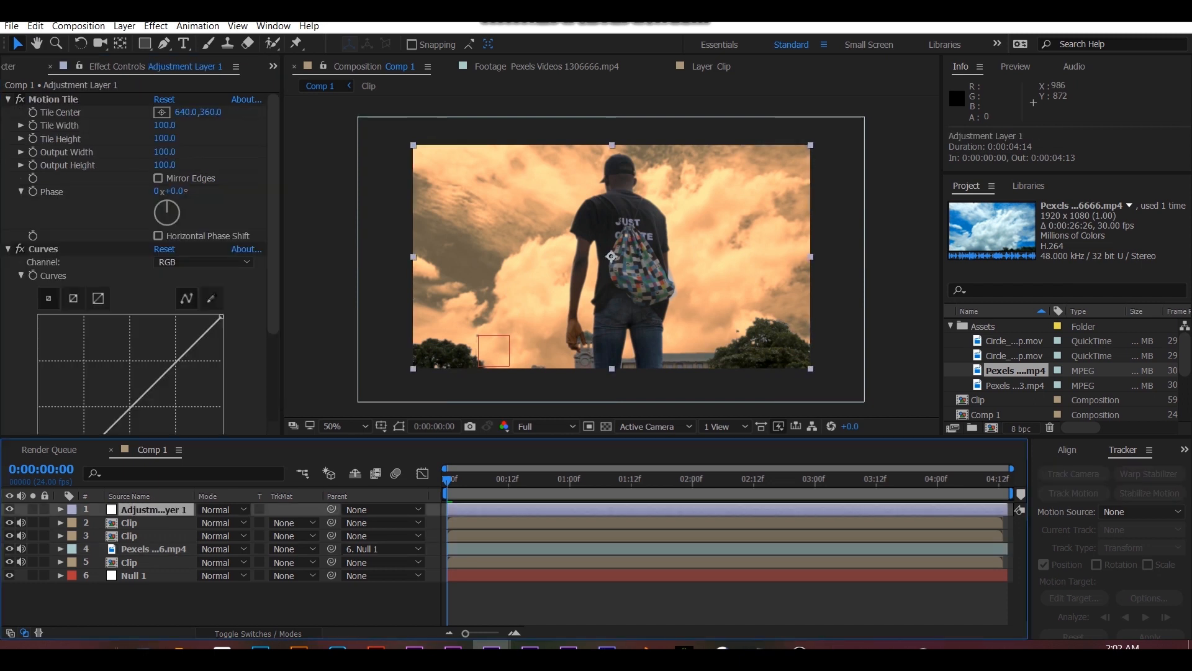
{"action": "left_click", "coordinate": [8, 100]}
{"action": "left_click", "coordinate": [44, 112]}
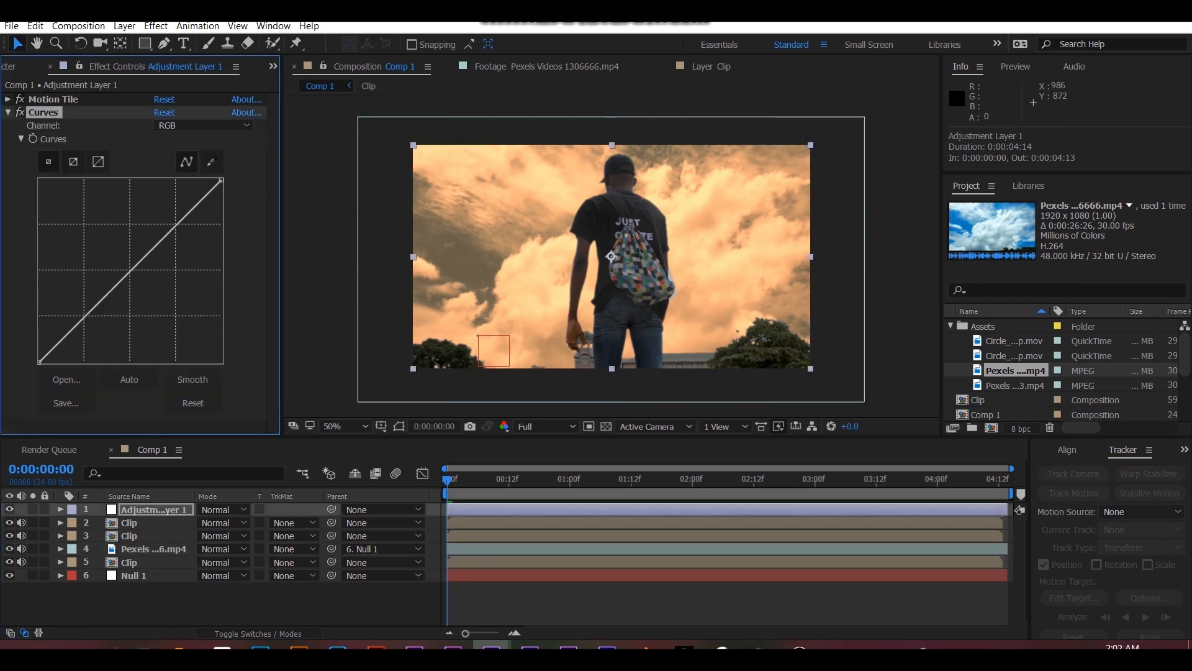
{"action": "left_click_drag", "start_coordinate": [176, 224], "coordinate": [173, 222]}
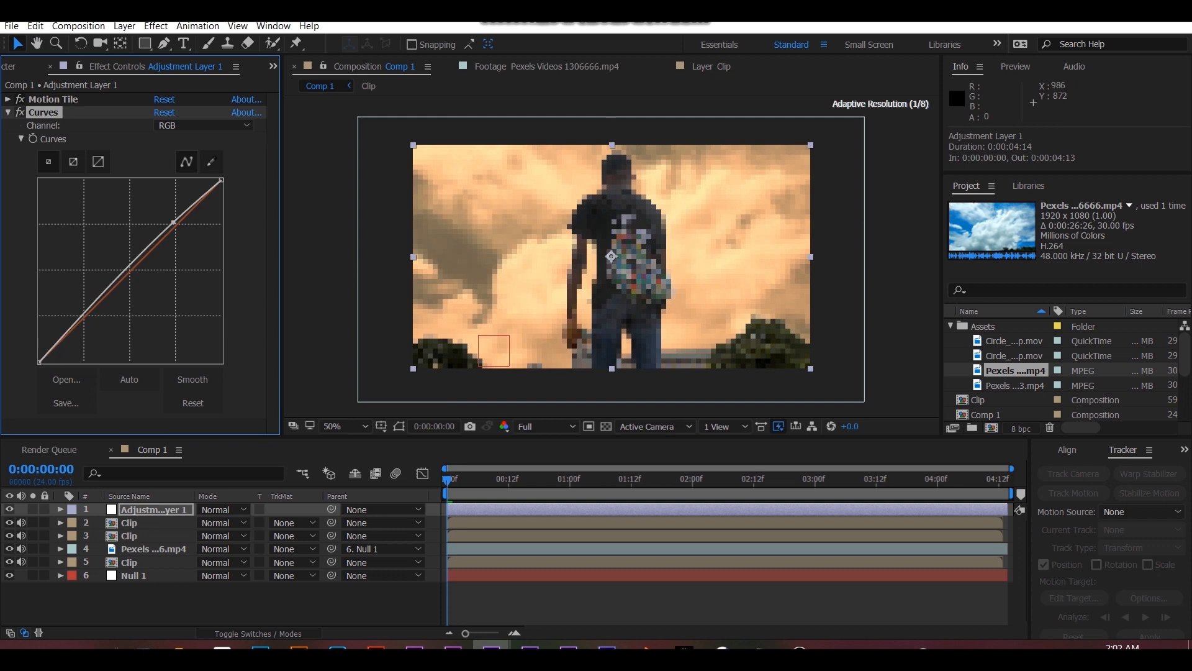
{"action": "left_click_drag", "start_coordinate": [89, 306], "coordinate": [92, 314]}
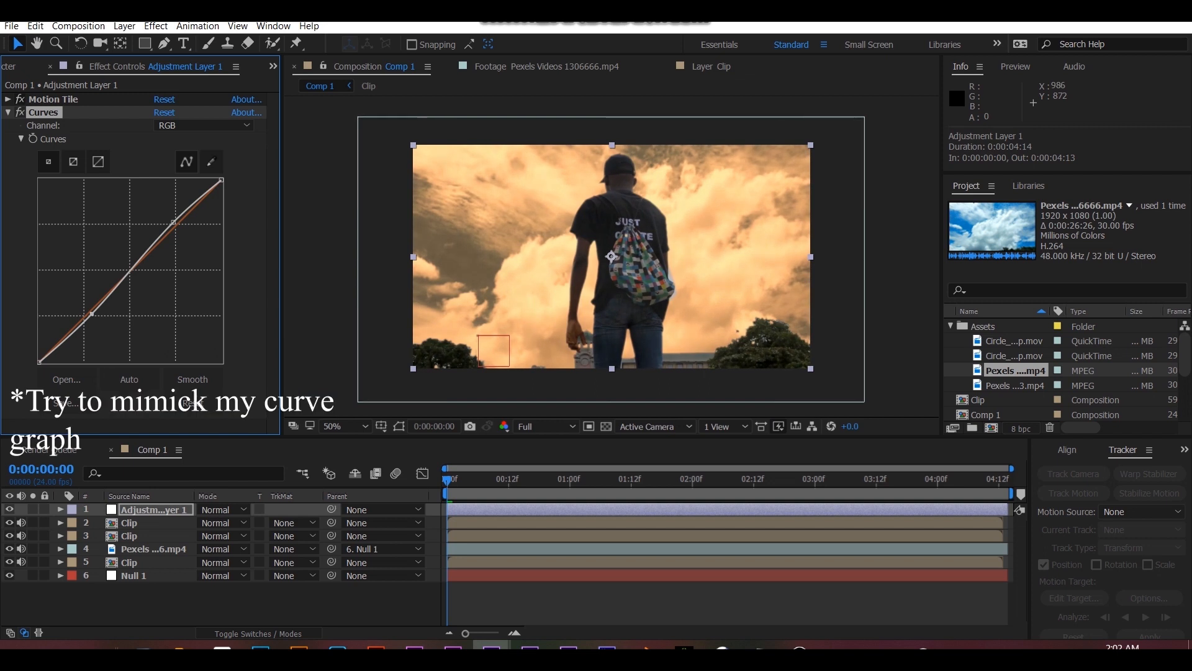
{"action": "left_click_drag", "start_coordinate": [473, 480], "coordinate": [539, 480]}
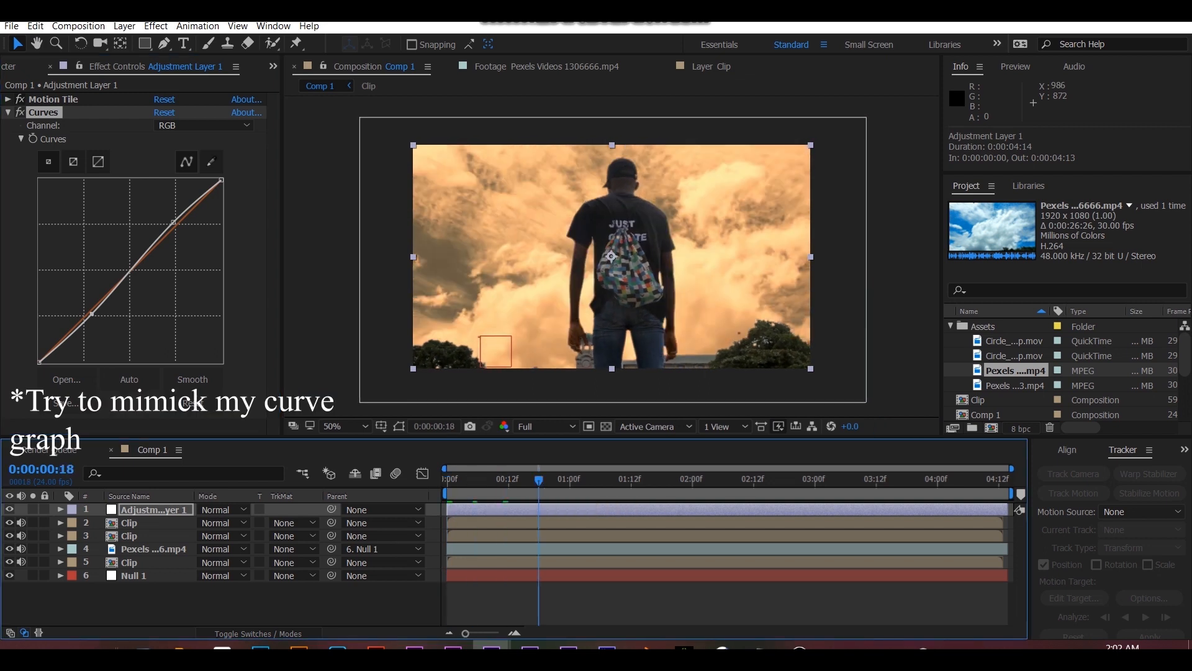
Set Motion Tile's Output Height to 80 on the top adjustment layer, and collapse its effect settings.
{"action": "left_click", "coordinate": [8, 113]}
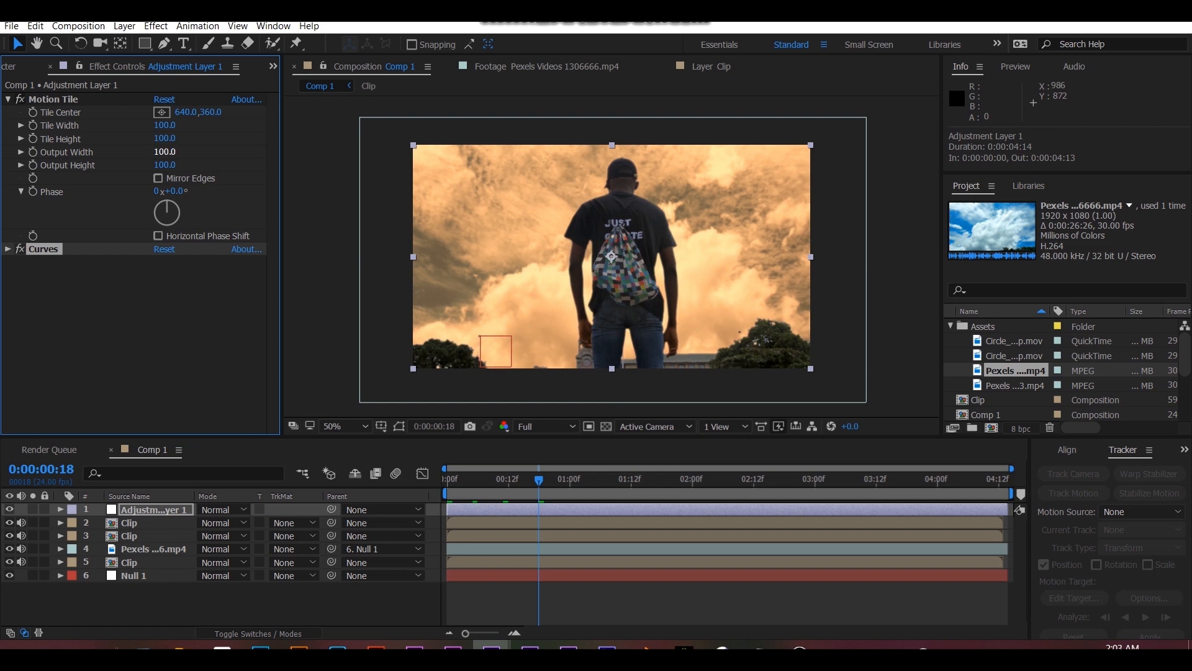
{"action": "left_click", "coordinate": [165, 165]}
{"action": "type", "text": "80"}
{"action": "key", "text": "Return"}
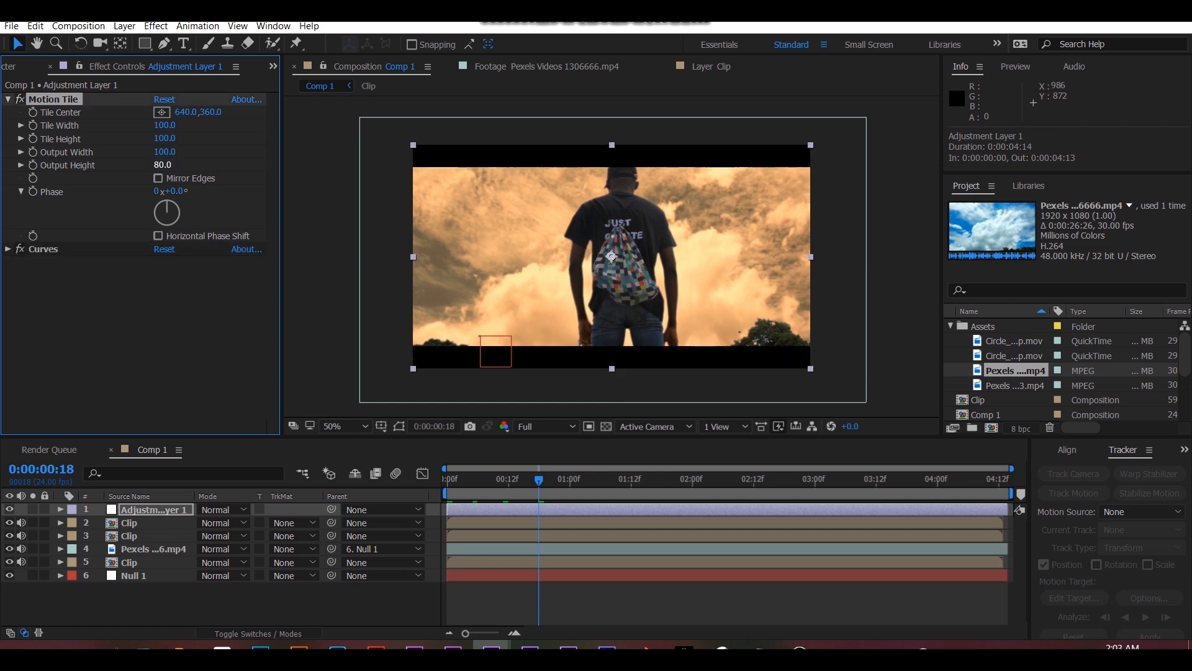
{"action": "left_click", "coordinate": [129, 523]}
{"action": "left_click", "coordinate": [154, 509]}
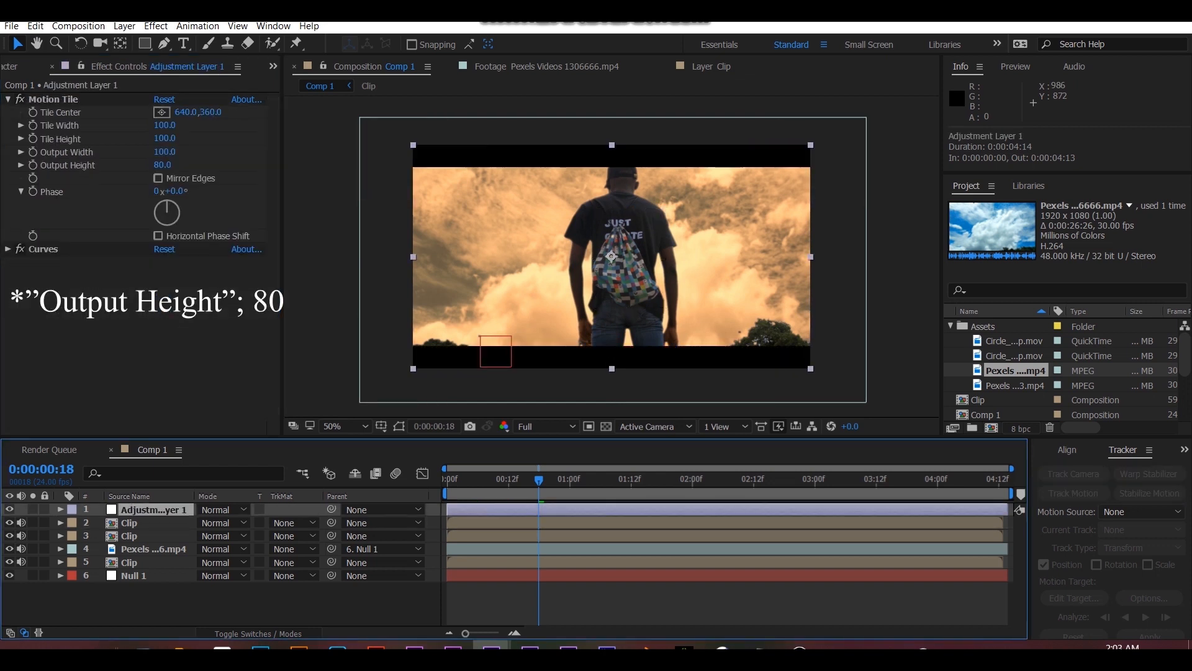
{"action": "left_click", "coordinate": [8, 100]}
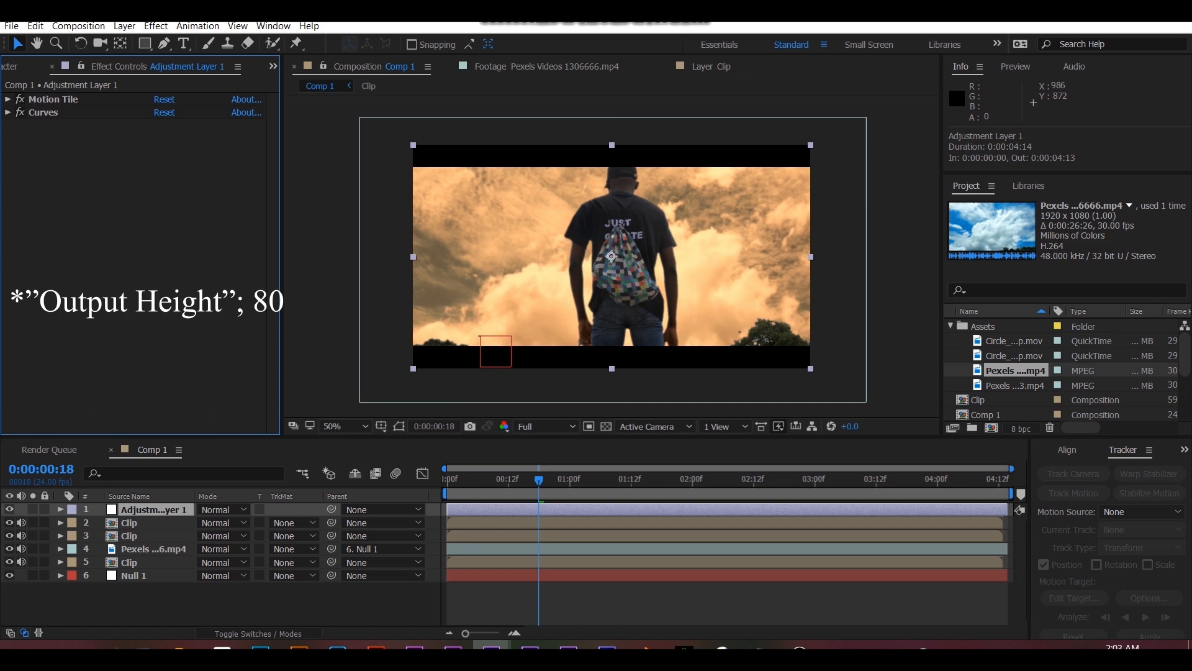
Add a Transform effect and place it on a new adjustment layer directly beneath the one with Motion Tile.
{"action": "left_click", "coordinate": [274, 67]}
{"action": "left_click", "coordinate": [317, 89]}
{"action": "left_click", "coordinate": [124, 87]}
{"action": "type", "text": "tr"}
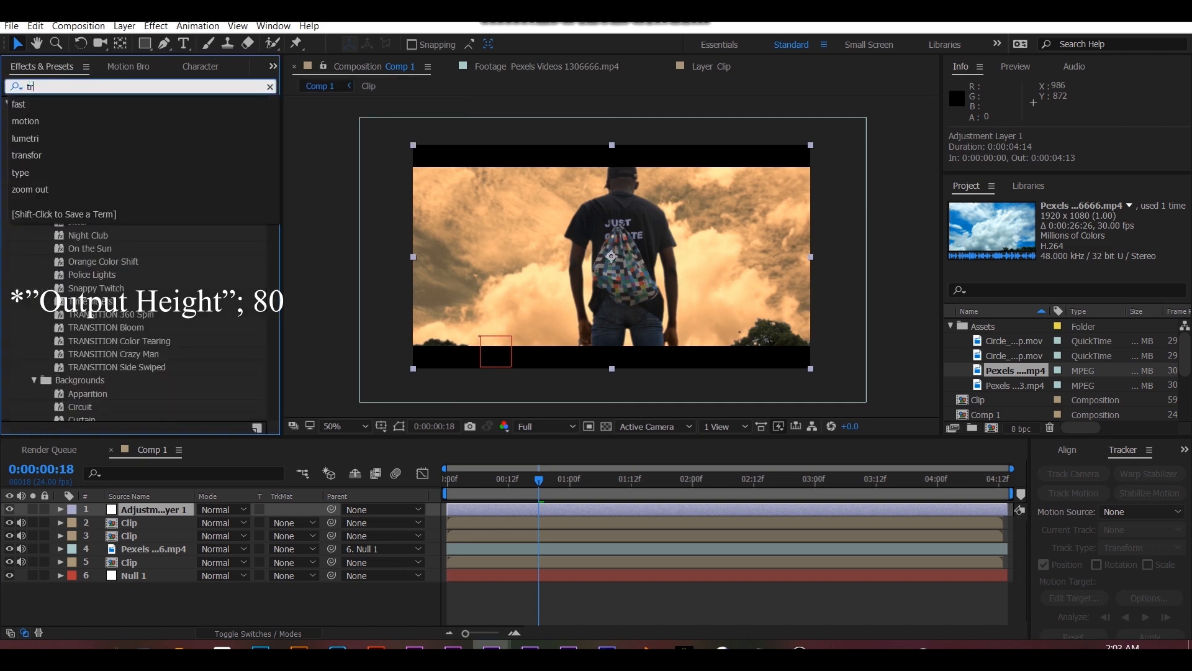
{"action": "type", "text": "ansf"}
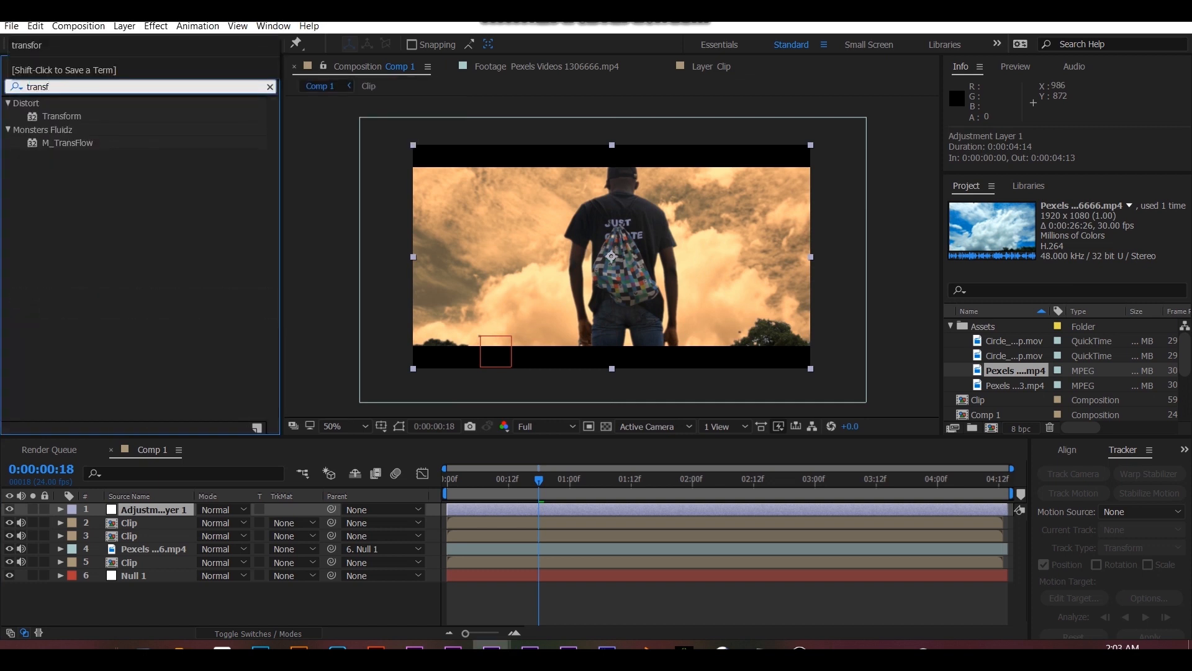
{"action": "double_click", "coordinate": [62, 116]}
{"action": "left_click", "coordinate": [129, 523]}
{"action": "key", "text": "ctrl+alt+y"}
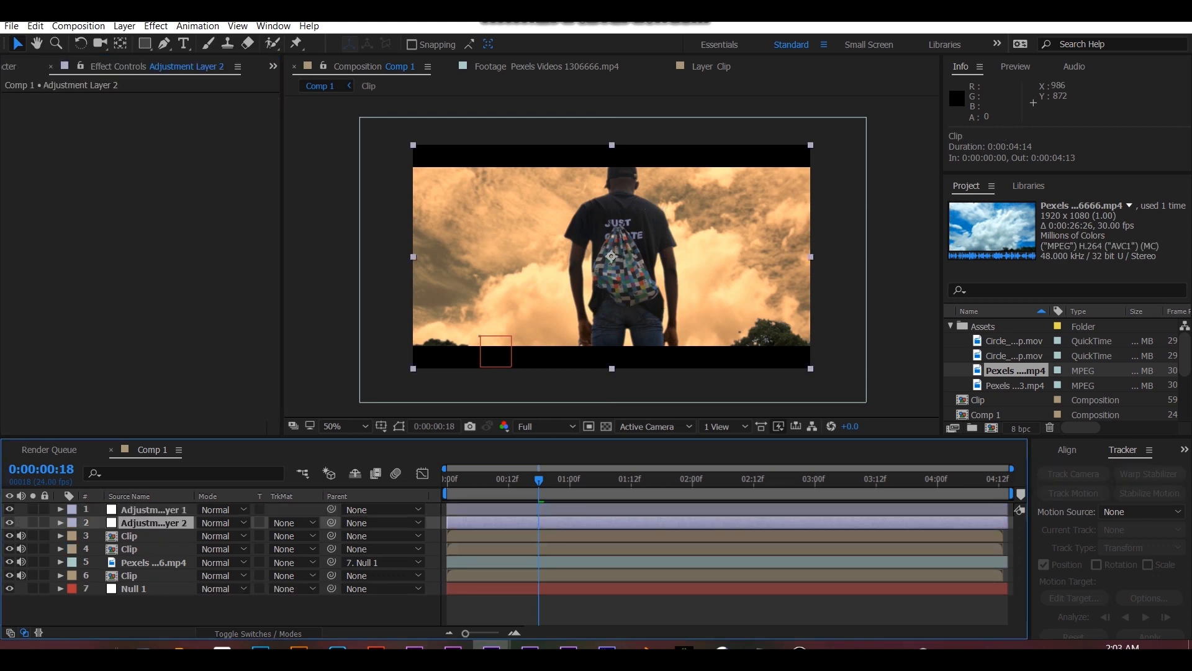
{"action": "key", "text": "ctrl+v"}
Set the Transform effect's Position to 640, 406 on the second adjustment layer, and preview the composition.
{"action": "left_click_drag", "start_coordinate": [211, 126], "coordinate": [240, 126]}
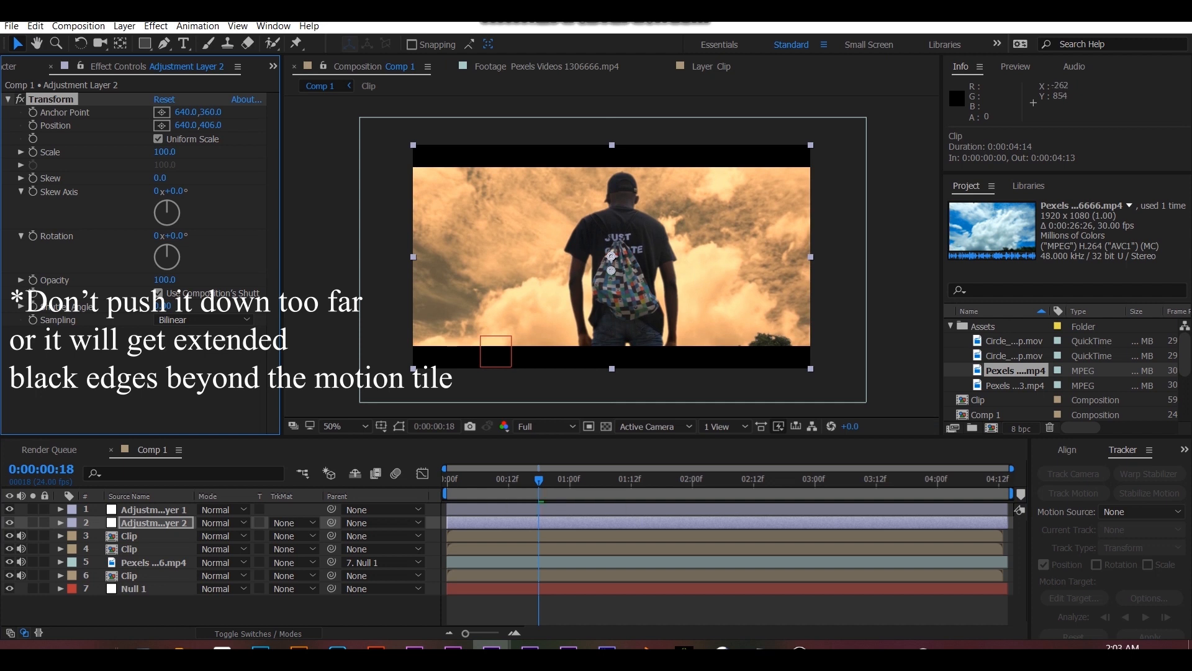
{"action": "key", "text": "space"}
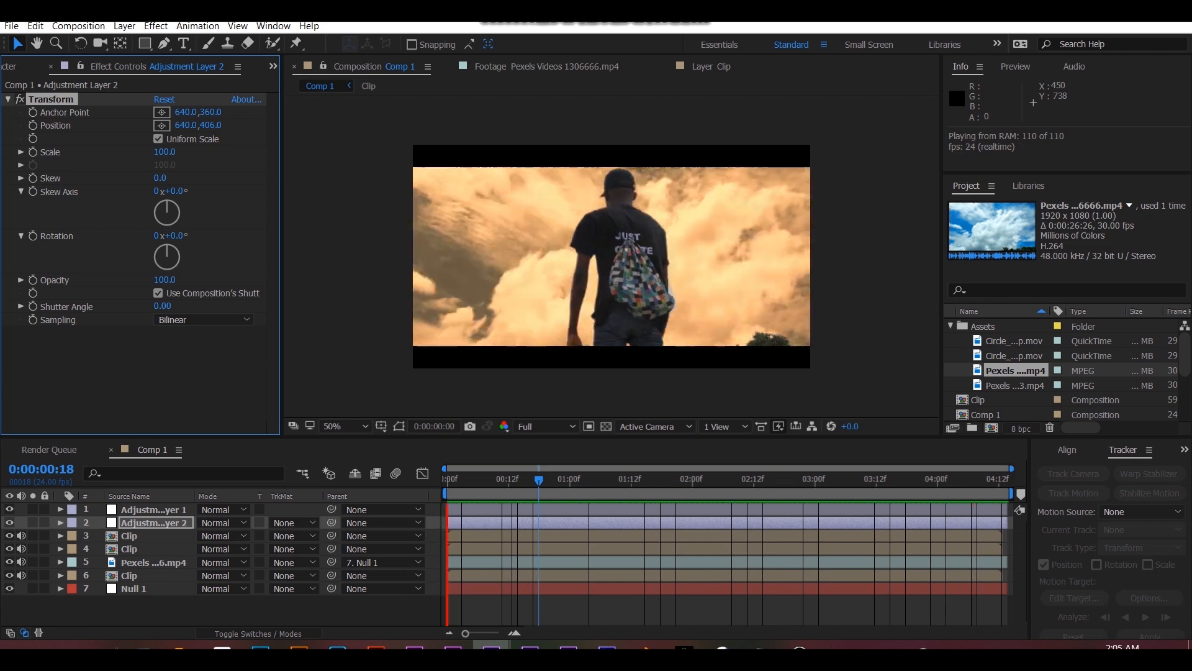
{"action": "key", "text": "space"}
Add a third adjustment layer beneath the Motion Tile layer, go to 0:00:00:08, and apply a Transform effect to it.
{"action": "left_click", "coordinate": [130, 536]}
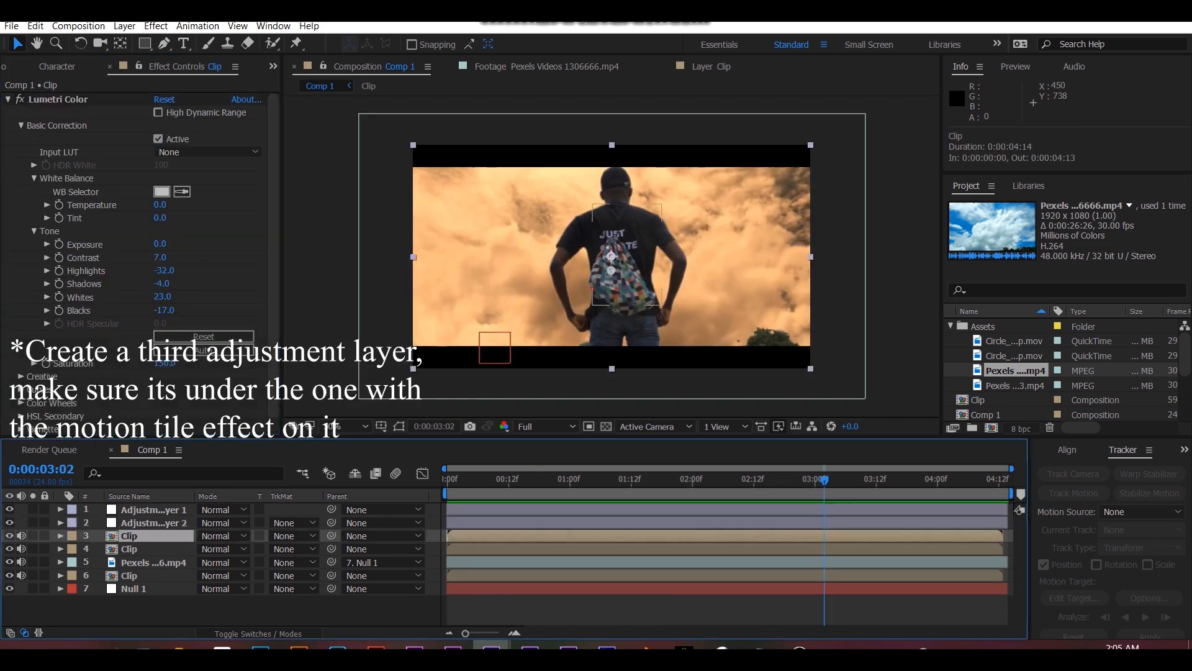
{"action": "left_click", "coordinate": [154, 523]}
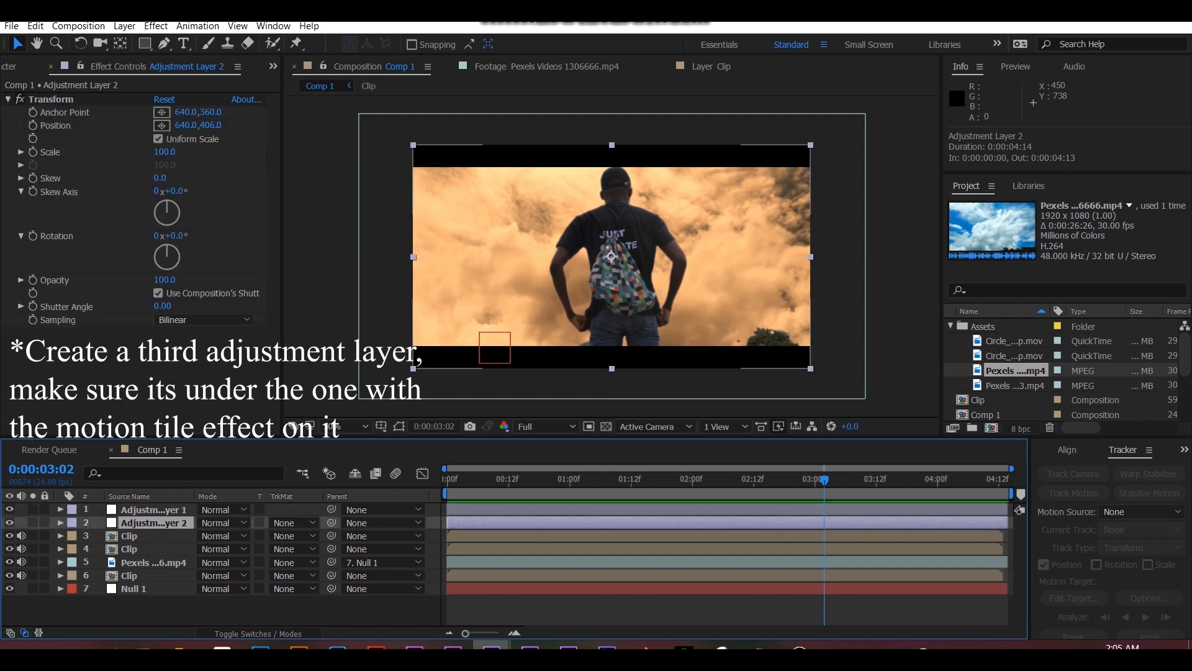
{"action": "key", "text": "ctrl+alt+y"}
{"action": "left_click", "coordinate": [488, 479]}
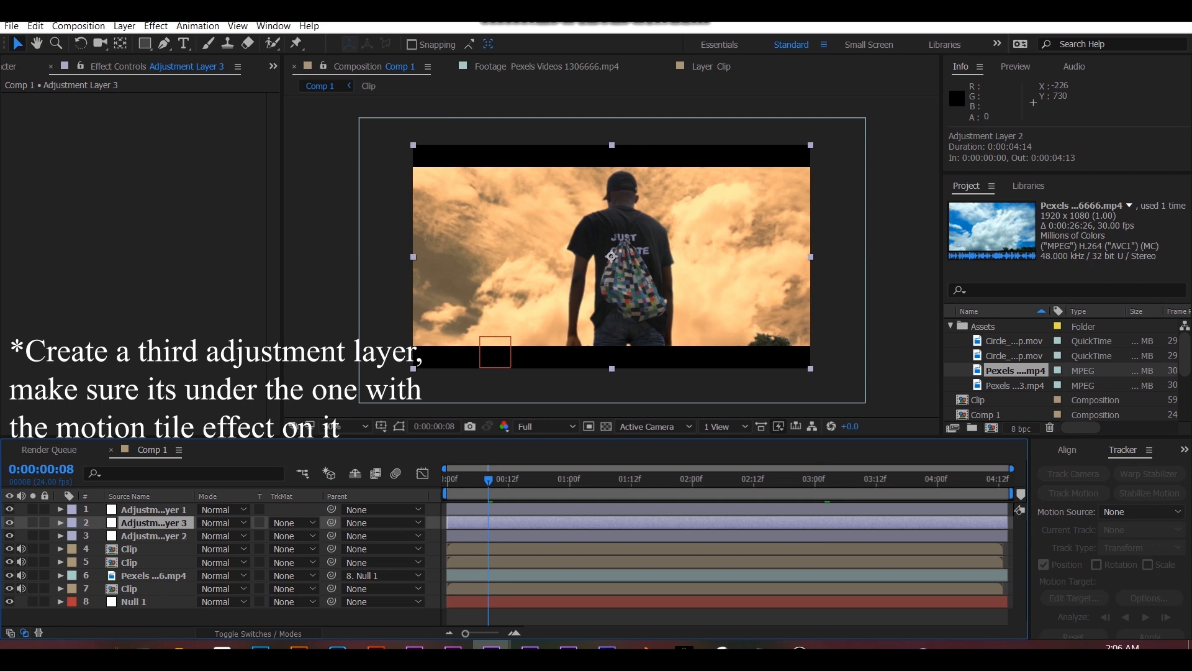
{"action": "left_click", "coordinate": [274, 66]}
{"action": "left_click", "coordinate": [364, 104]}
{"action": "double_click", "coordinate": [62, 116]}
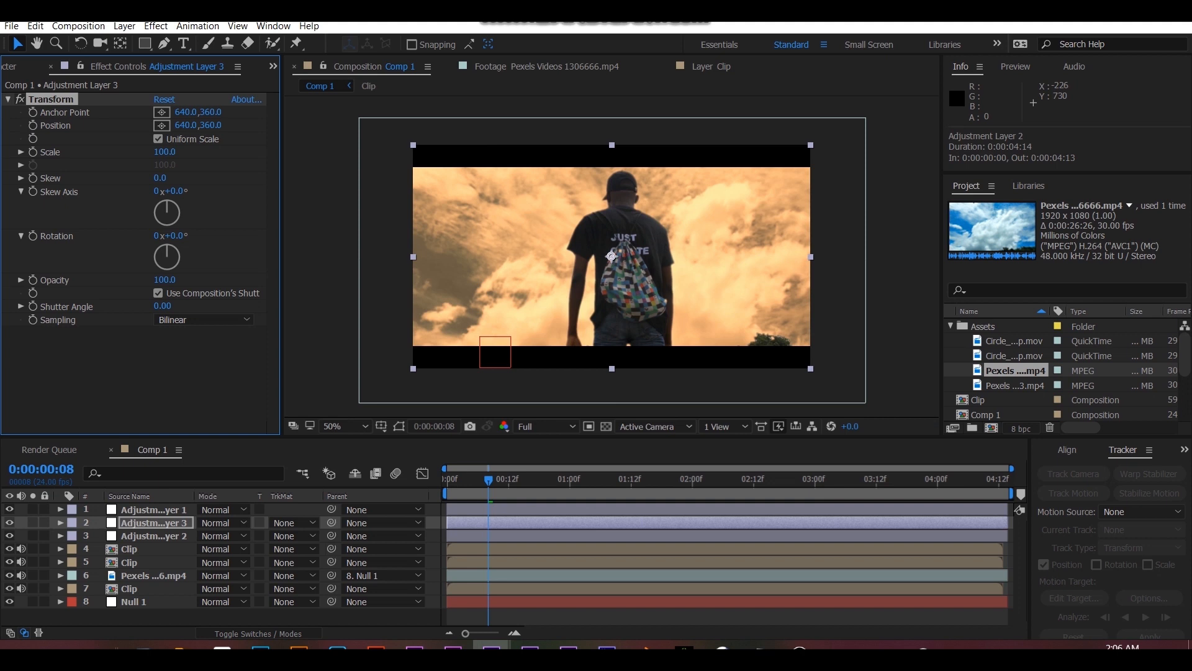
Set the Transform effect's Scale to 105 on the third adjustment layer.
{"action": "left_click", "coordinate": [165, 152]}
{"action": "type", "text": "105"}
{"action": "key", "text": "Return"}
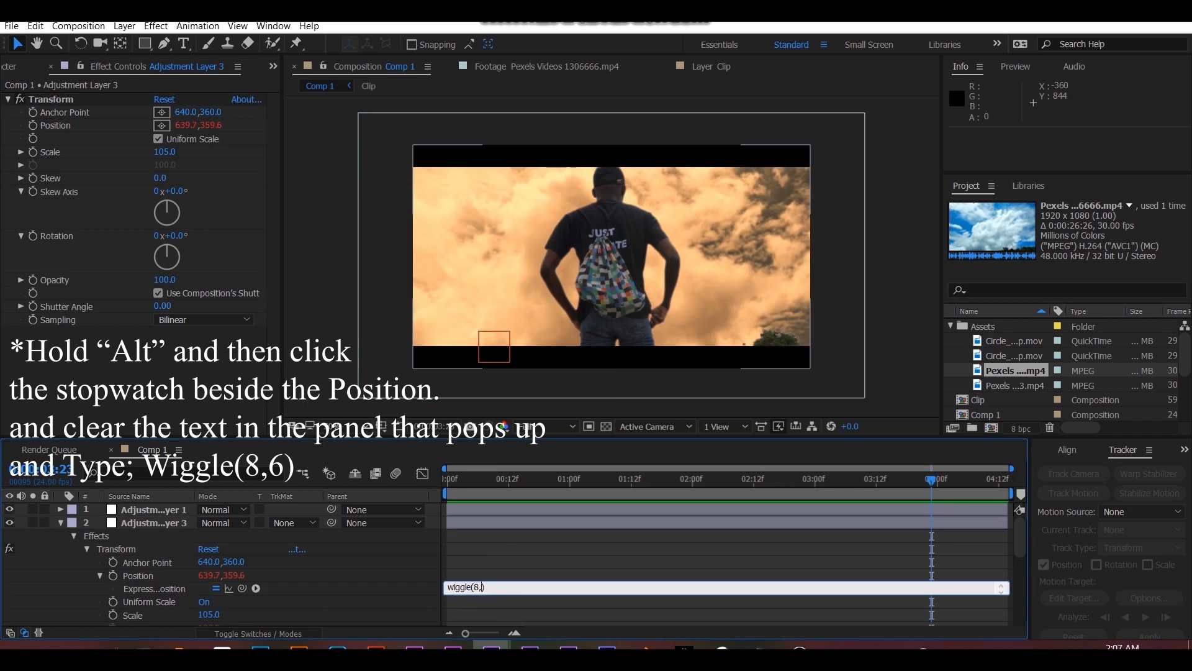
Add the expression wiggle(8,6) to the Transform effect's Position, preview the shake, and collapse the layer's properties.
{"action": "key", "text": "KP_Enter"}
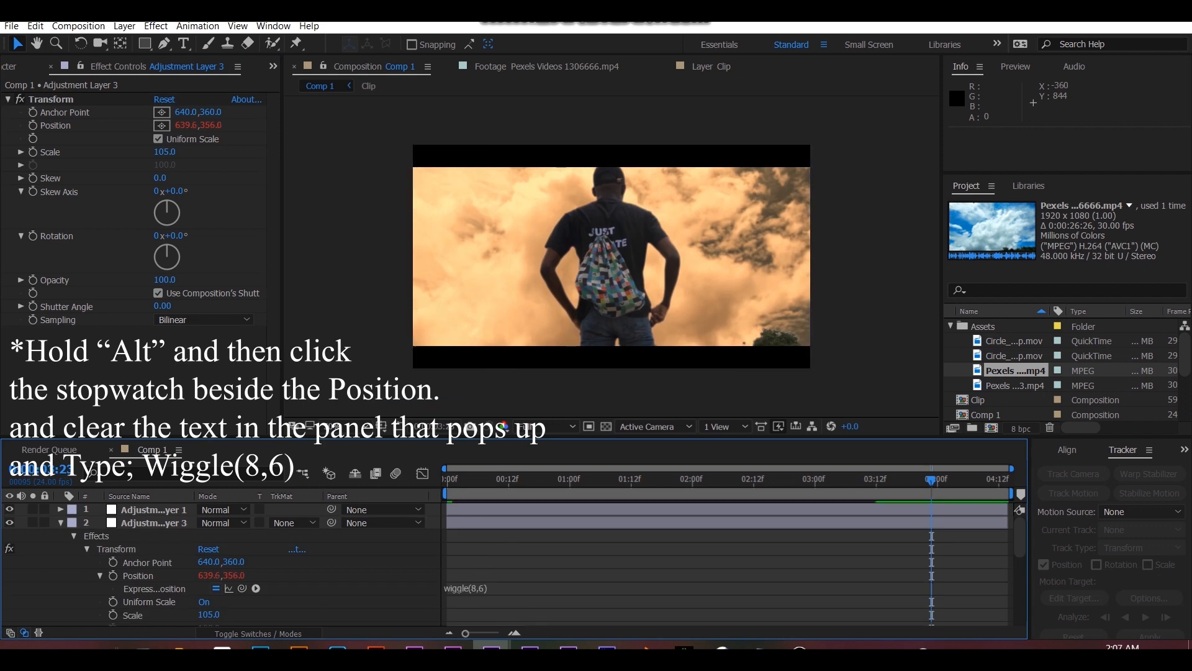
{"action": "key", "text": "space"}
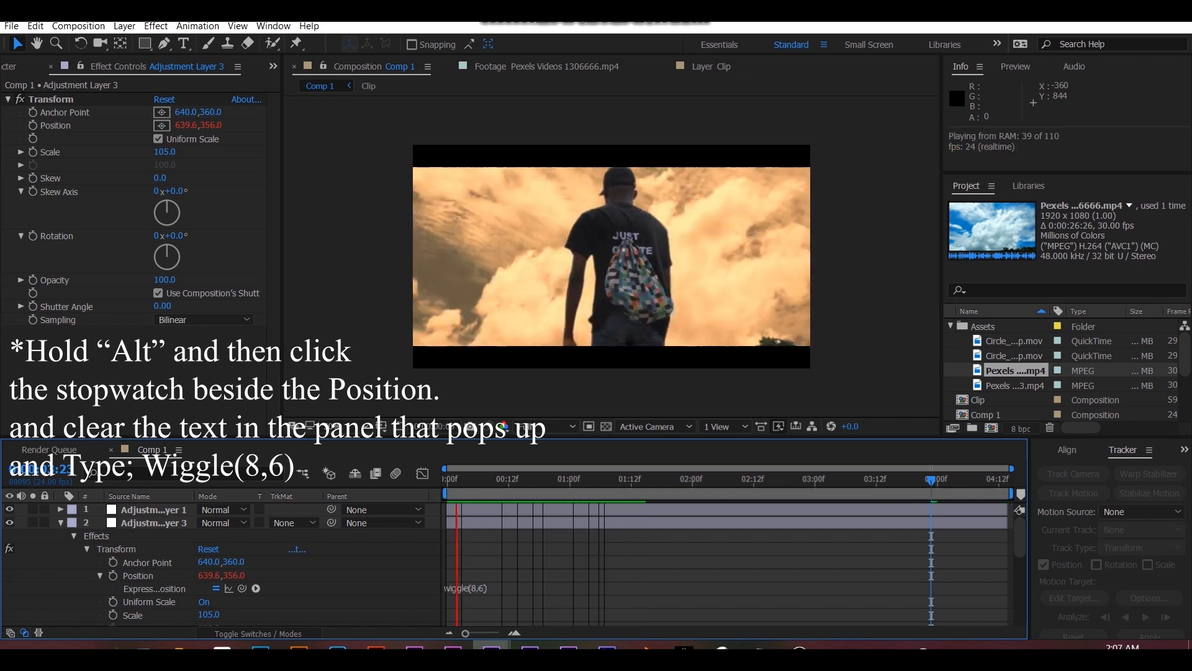
{"action": "left_click", "coordinate": [493, 347]}
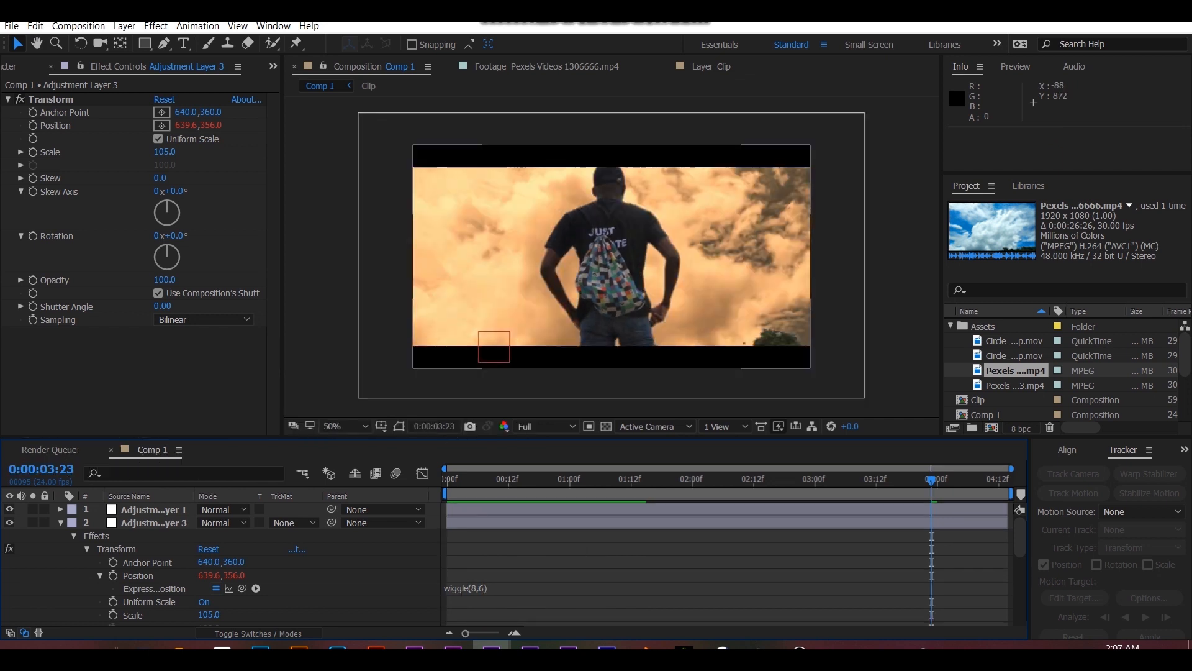
{"action": "left_click", "coordinate": [61, 523]}
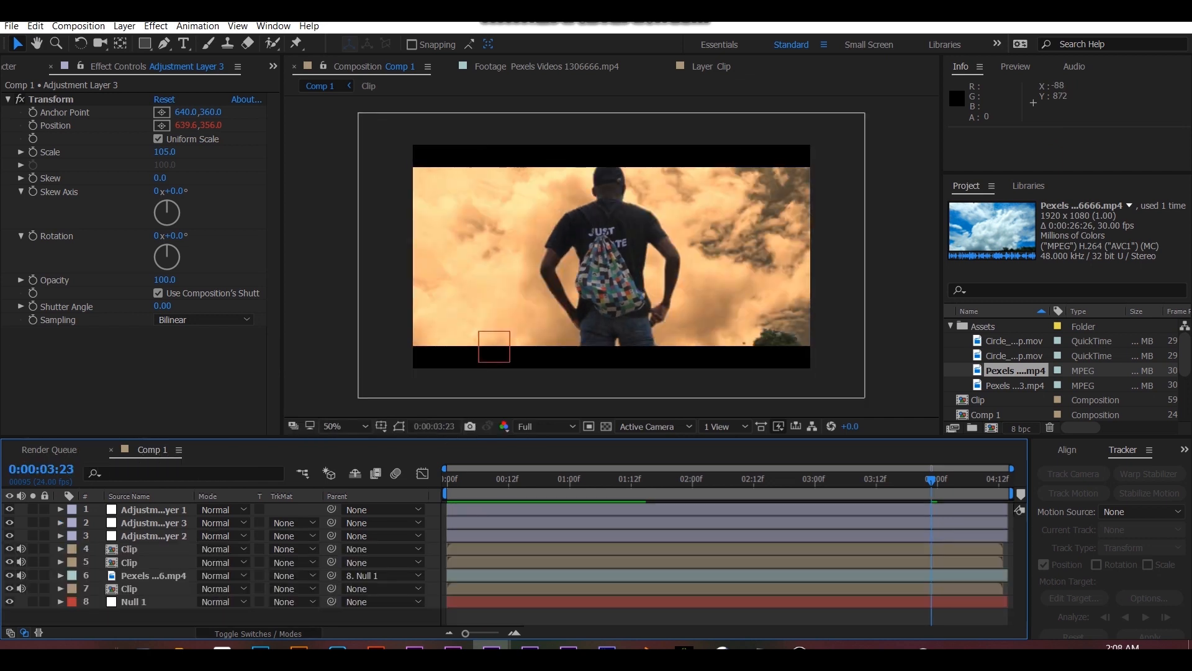
Enable motion blur on all layers of the composition and preview the result.
{"action": "left_click", "coordinate": [258, 633]}
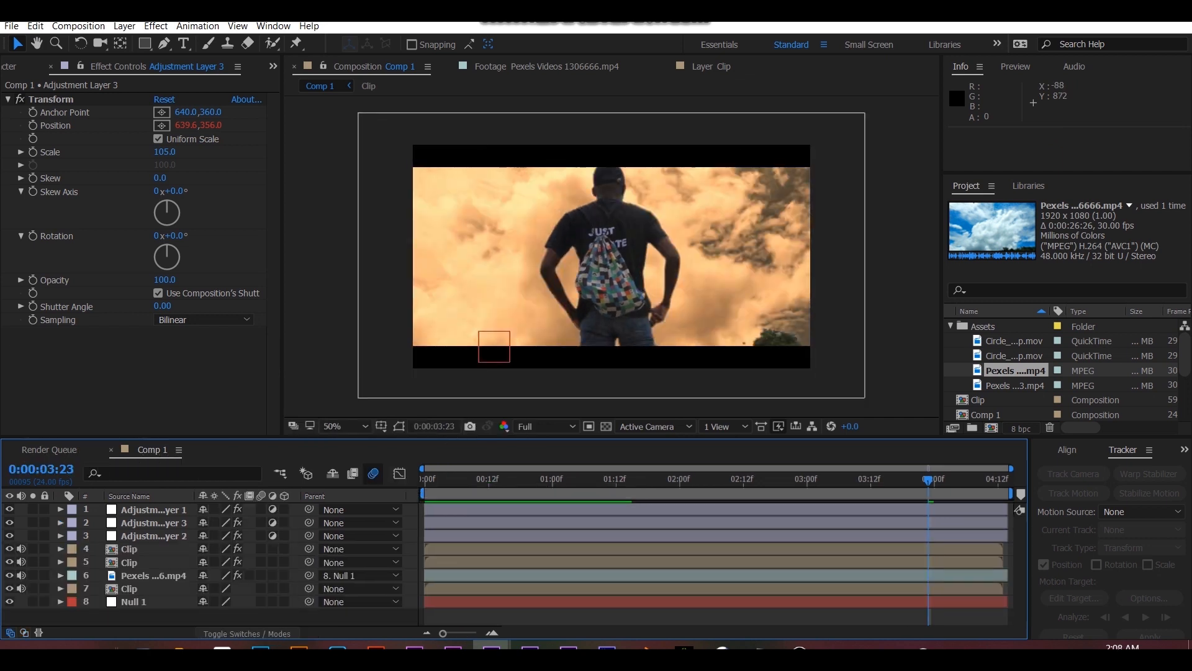
{"action": "left_click", "coordinate": [154, 510]}
{"action": "key", "text": "ctrl+a"}
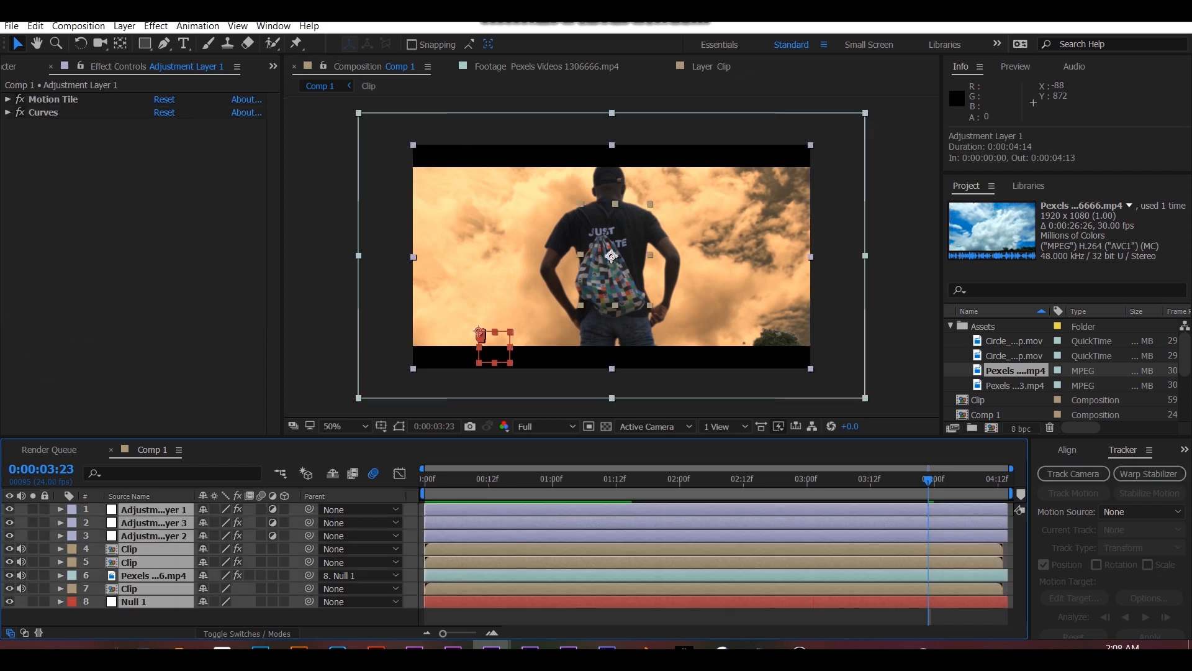
{"action": "left_click", "coordinate": [261, 509]}
{"action": "key", "text": "ctrl+shift+a"}
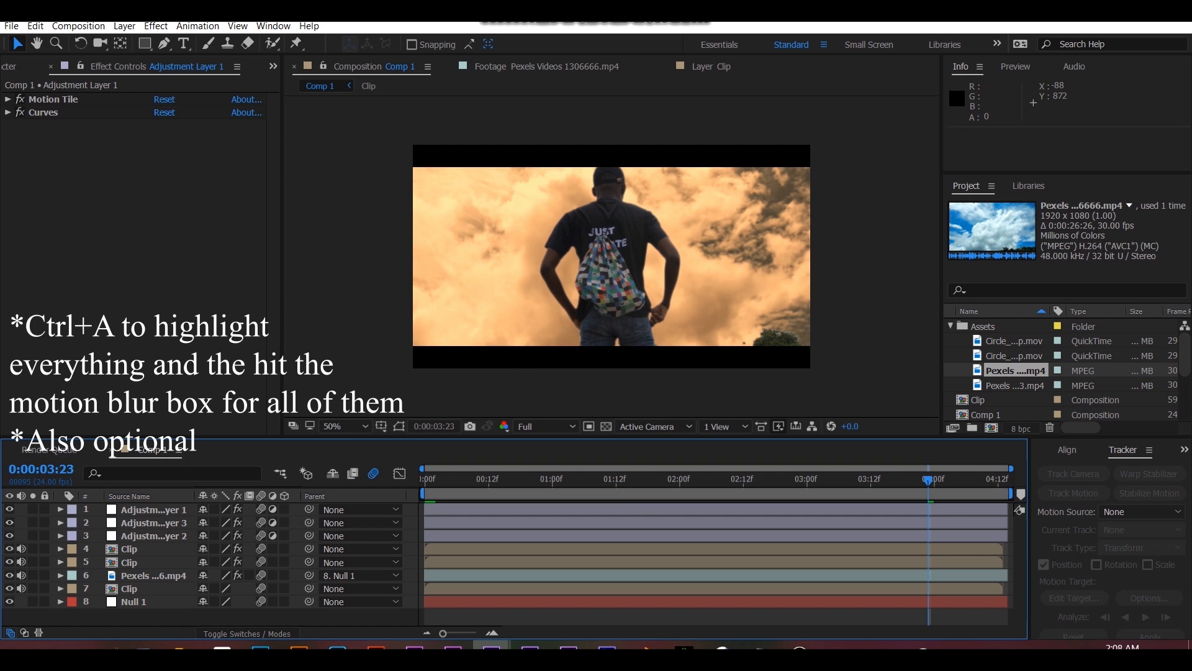
{"action": "key", "text": "space"}
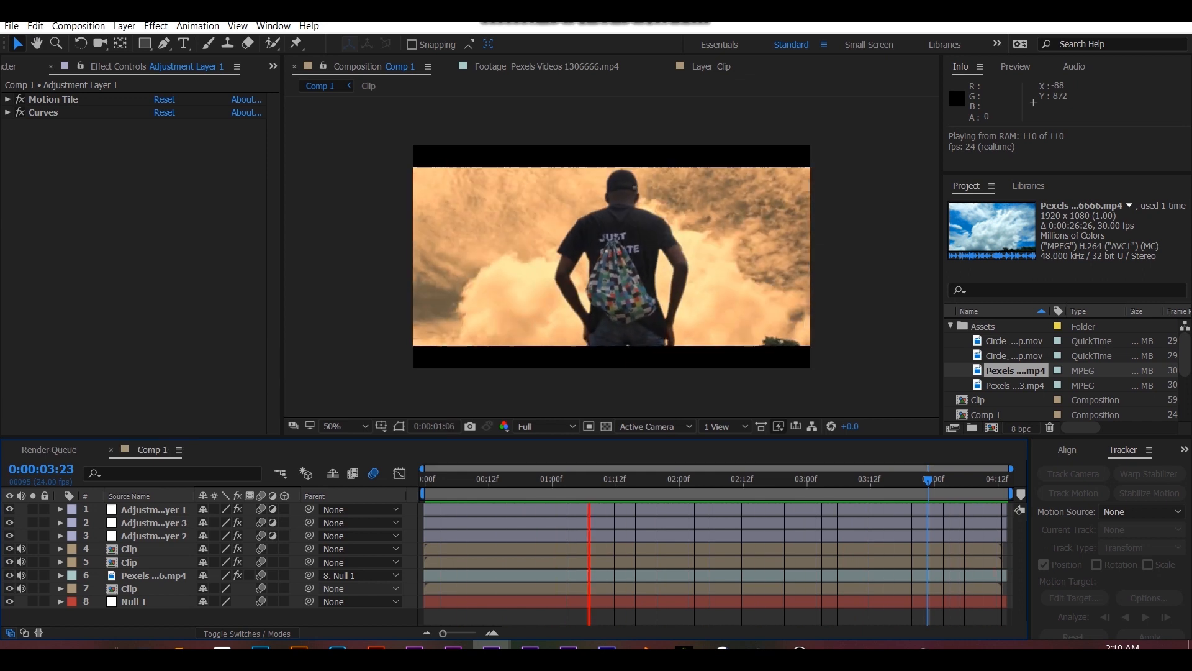
{"action": "key", "text": "space"}
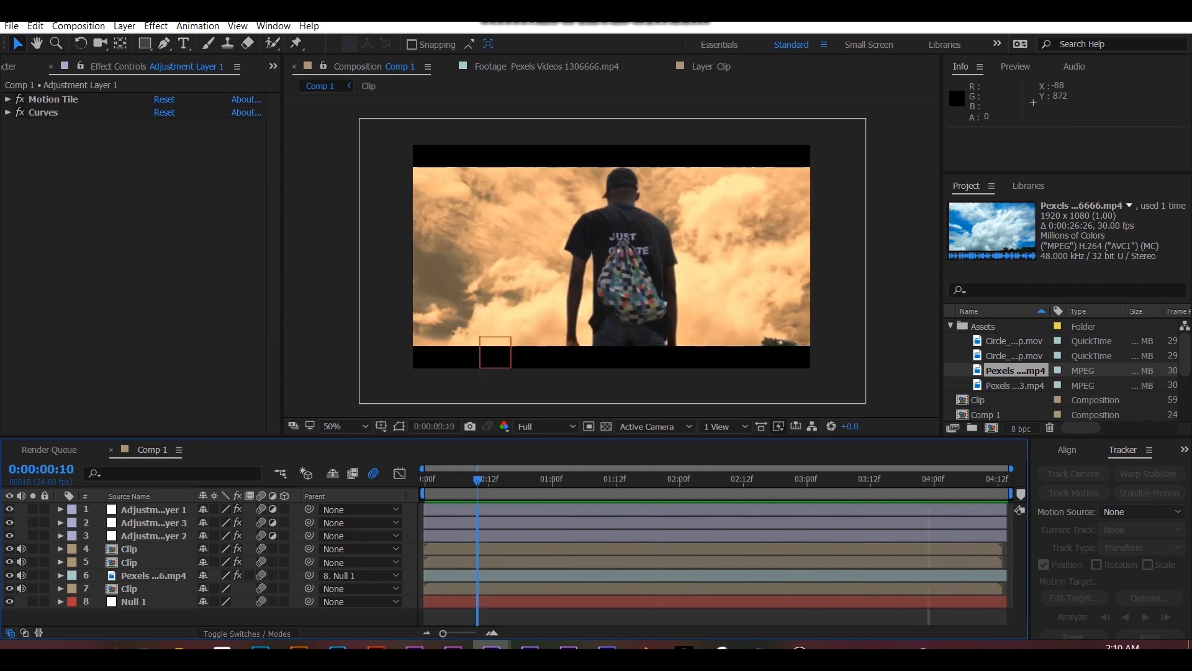
Find the Lumetri Color effect and apply a second instance to the Clip layer that has the Luma Key.
{"action": "left_click", "coordinate": [154, 523]}
{"action": "left_click", "coordinate": [129, 562]}
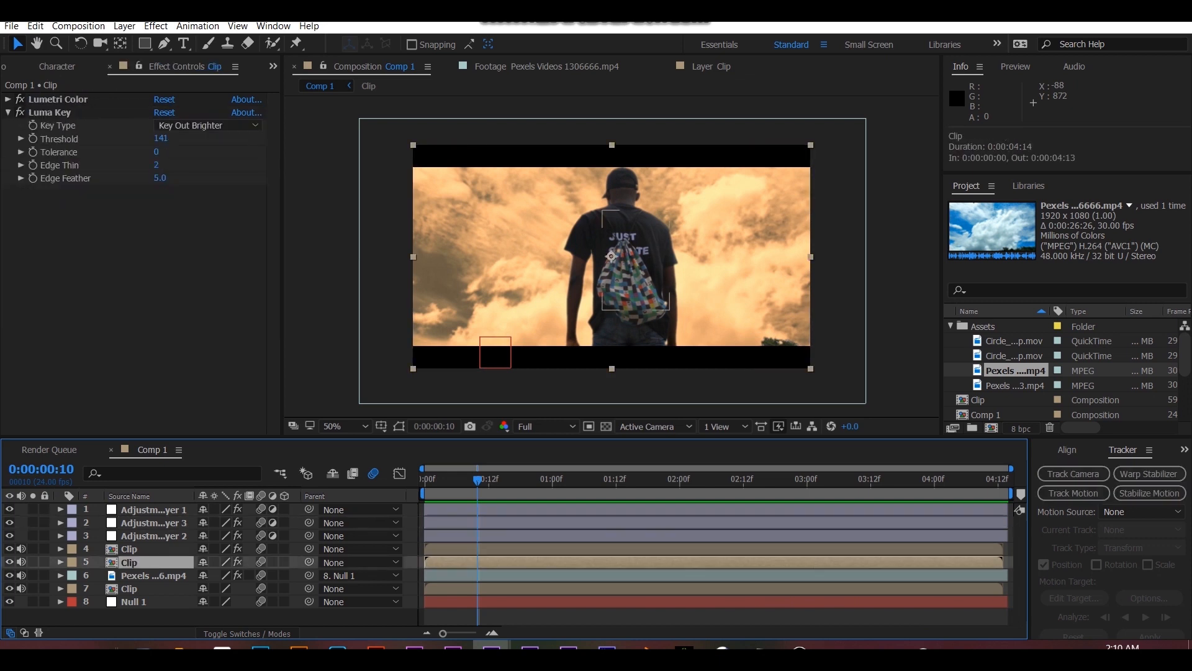
{"action": "scroll", "coordinate": [137, 66], "scroll_direction": "up", "scroll_amount": 3}
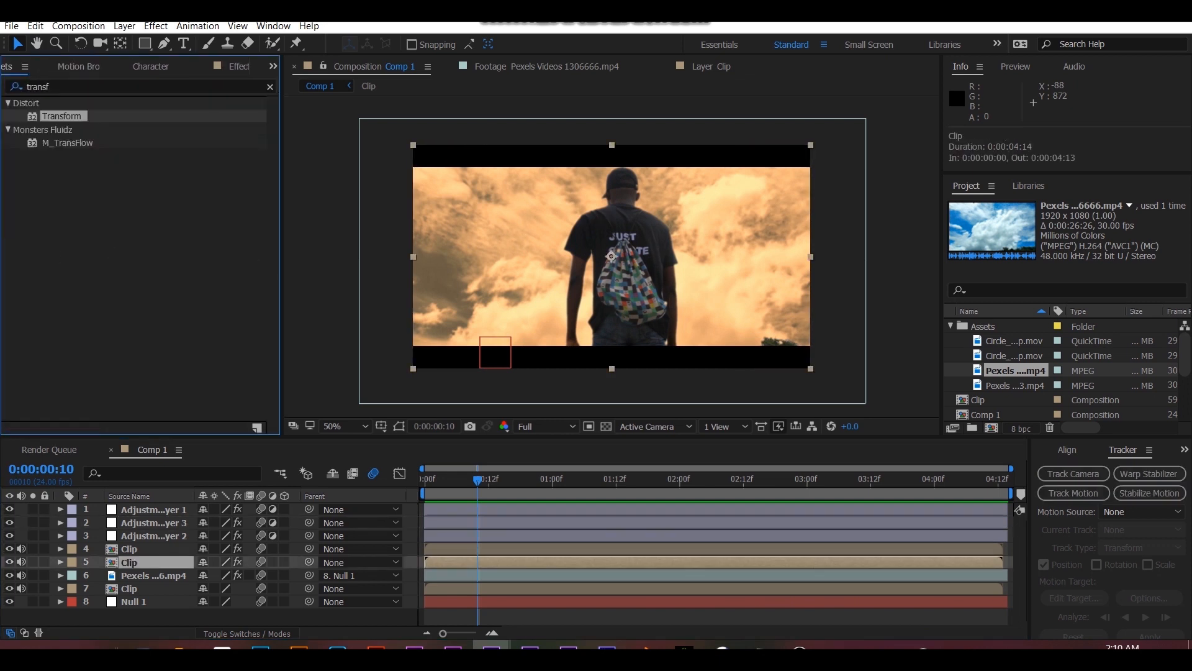
{"action": "left_click", "coordinate": [93, 87]}
{"action": "type", "text": "lumetr"}
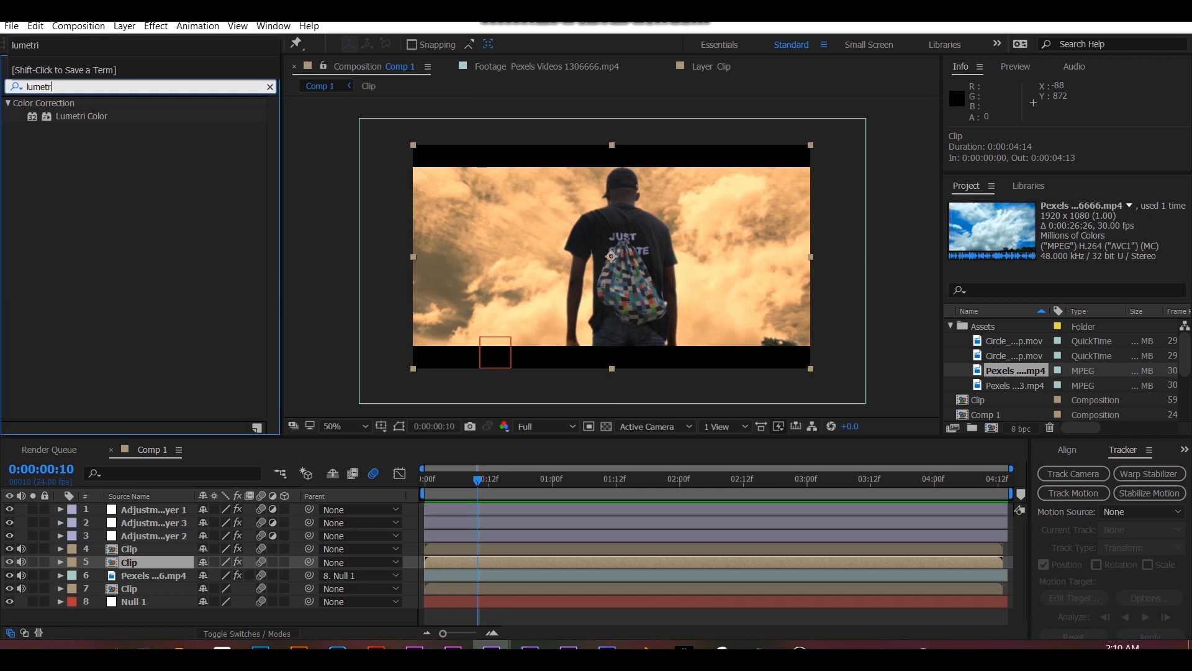
{"action": "double_click", "coordinate": [81, 116]}
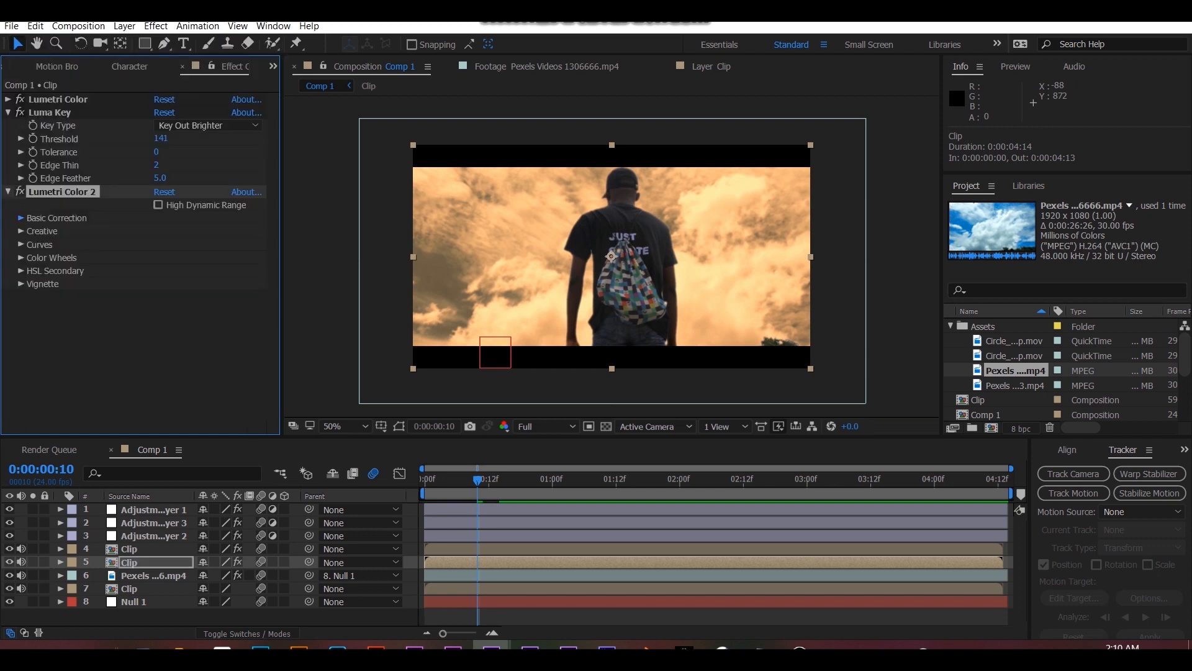
Set Temperature to 48 in the Basic Correction of the keyed clip's second Lumetri Color.
{"action": "left_click", "coordinate": [21, 218]}
{"action": "left_click_drag", "start_coordinate": [160, 269], "coordinate": [165, 268]}
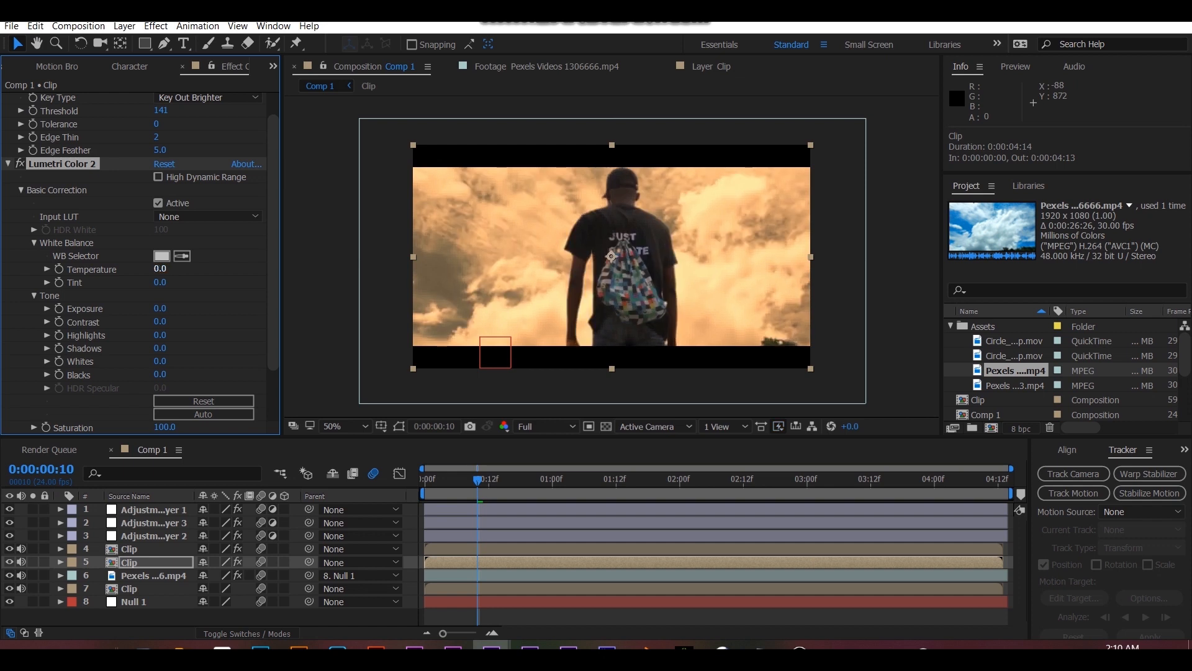
{"action": "key", "text": "ctrl+z"}
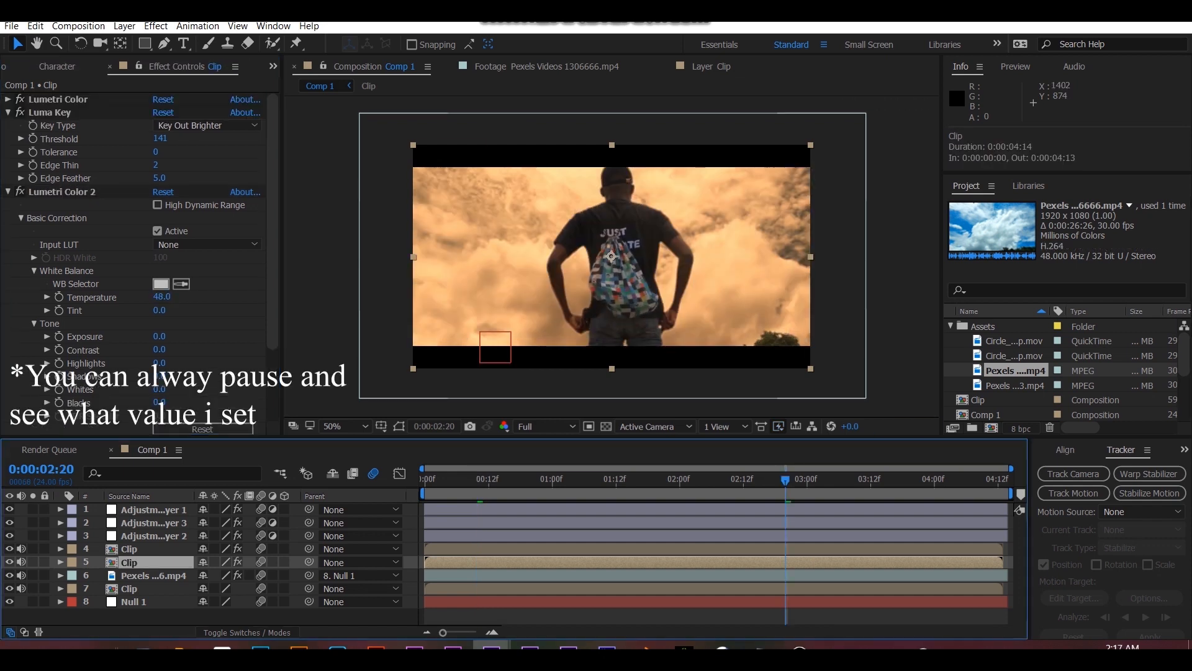
Copy the keyed clip's second Lumetri Color, paste it over a duplicate of the masked bag layer's Lumetri Color, and collapse it.
{"action": "left_click", "coordinate": [62, 192]}
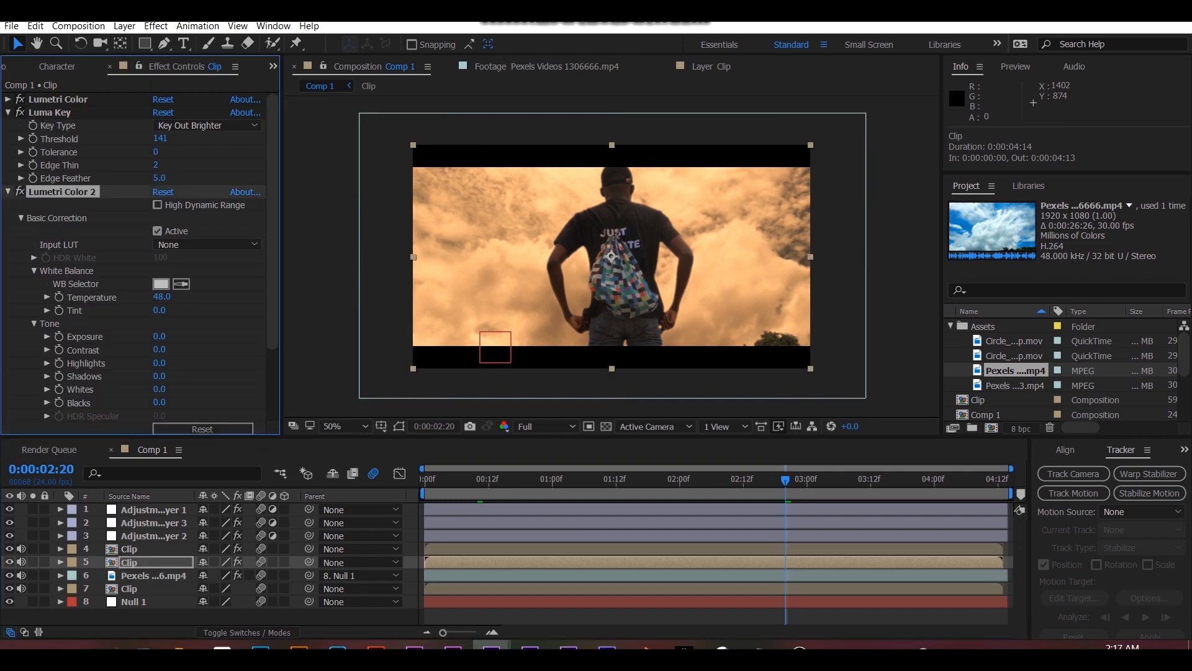
{"action": "scroll", "coordinate": [161, 191], "scroll_direction": "down", "scroll_amount": 3}
{"action": "scroll", "coordinate": [160, 242], "scroll_direction": "up", "scroll_amount": 2}
{"action": "left_click", "coordinate": [129, 548]}
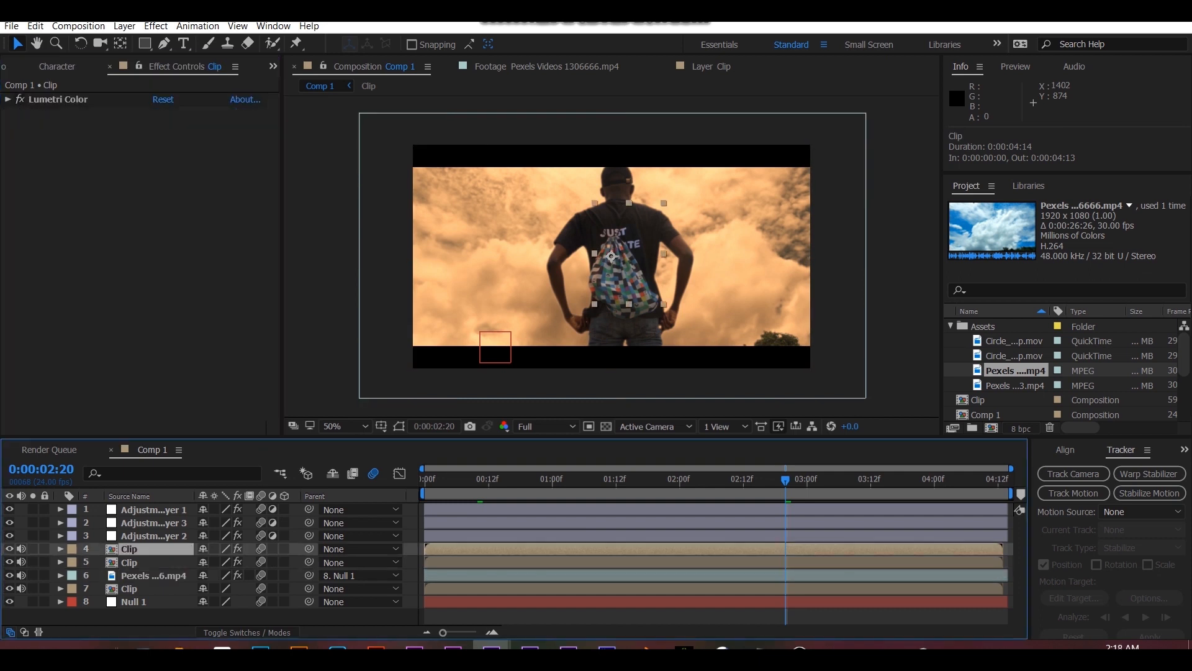
{"action": "key", "text": "ctrl+v"}
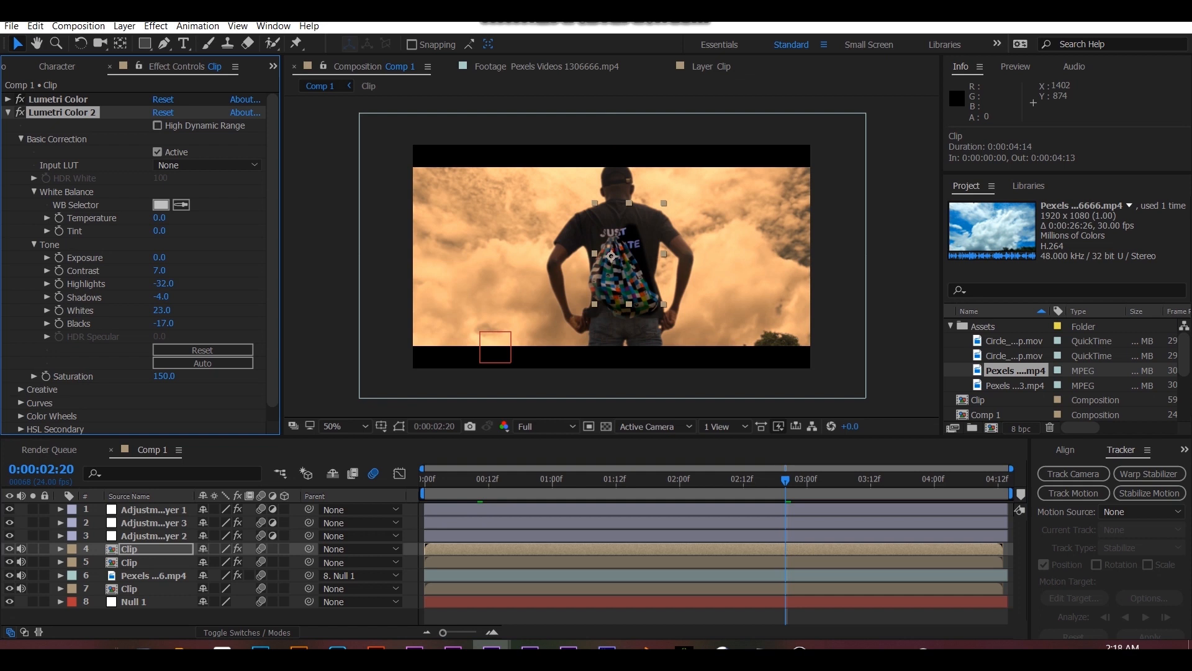
{"action": "key", "text": "ctrl+z"}
{"action": "left_click", "coordinate": [7, 112]}
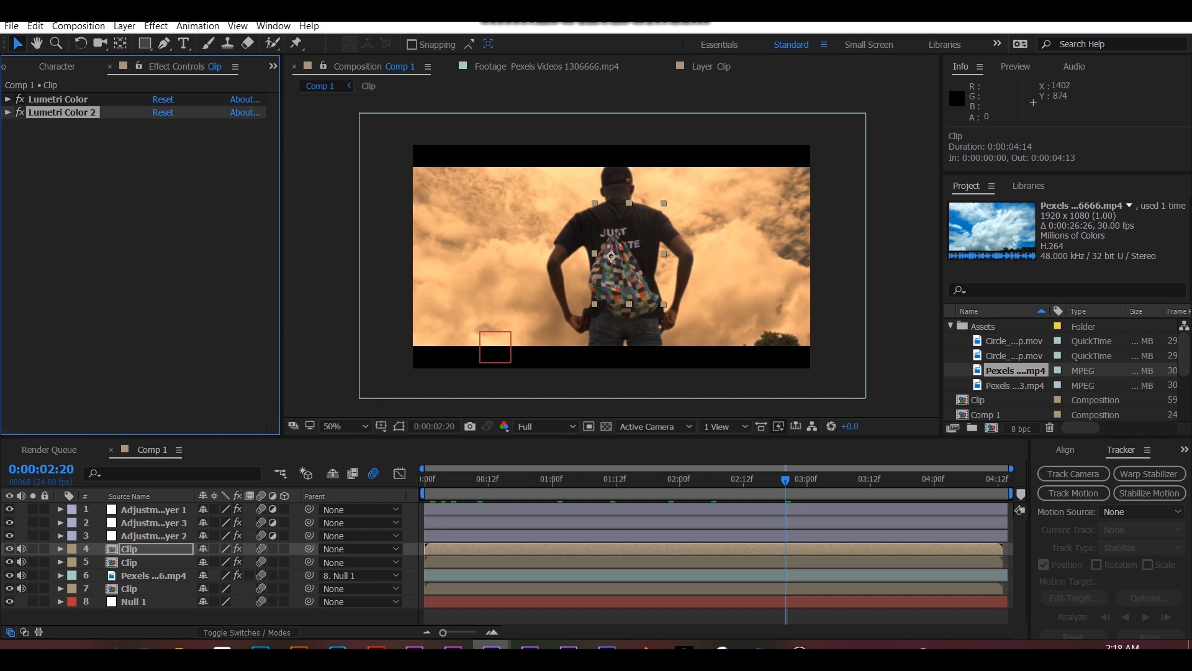
Play the composition from near its start to review the finished sky replacement and grade.
{"action": "left_click_drag", "start_coordinate": [785, 479], "coordinate": [436, 480]}
{"action": "key", "text": "space"}
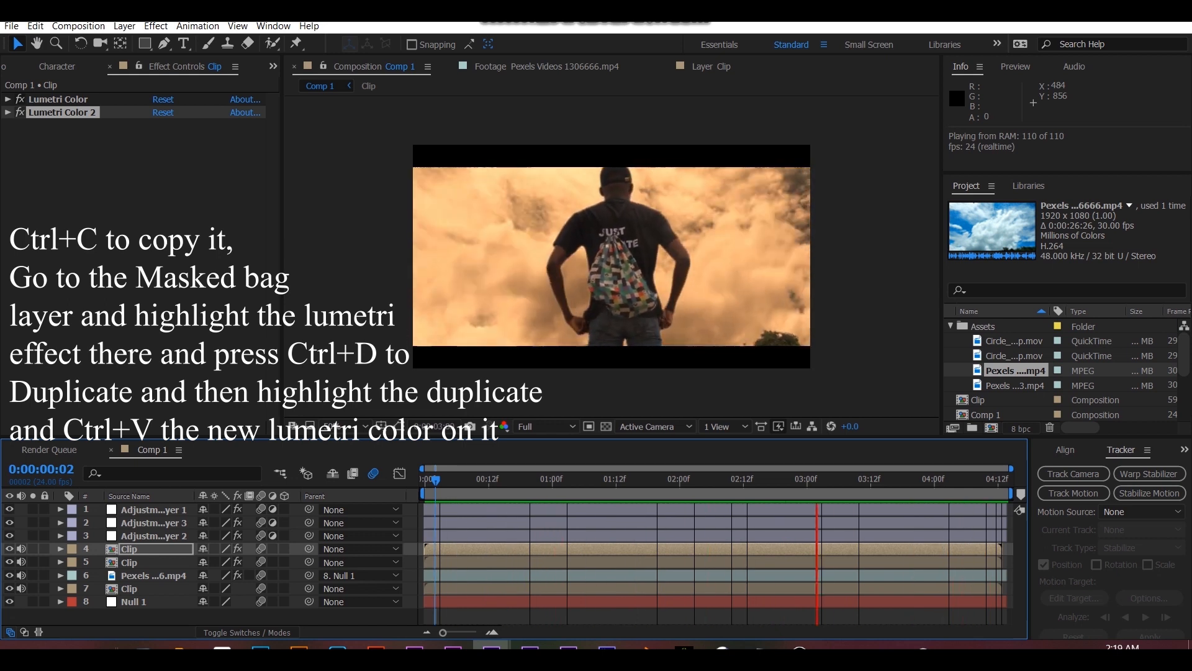
{"action": "key", "text": "space"}
{"action": "key", "text": "space"}
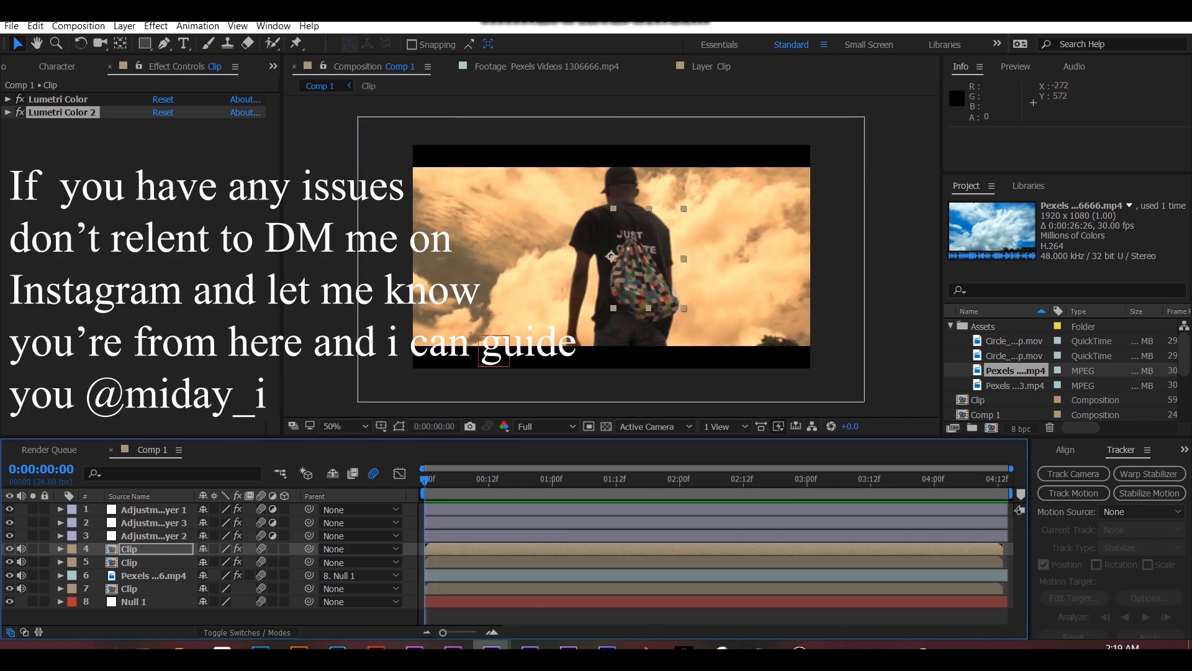
{"action": "key", "text": "space"}
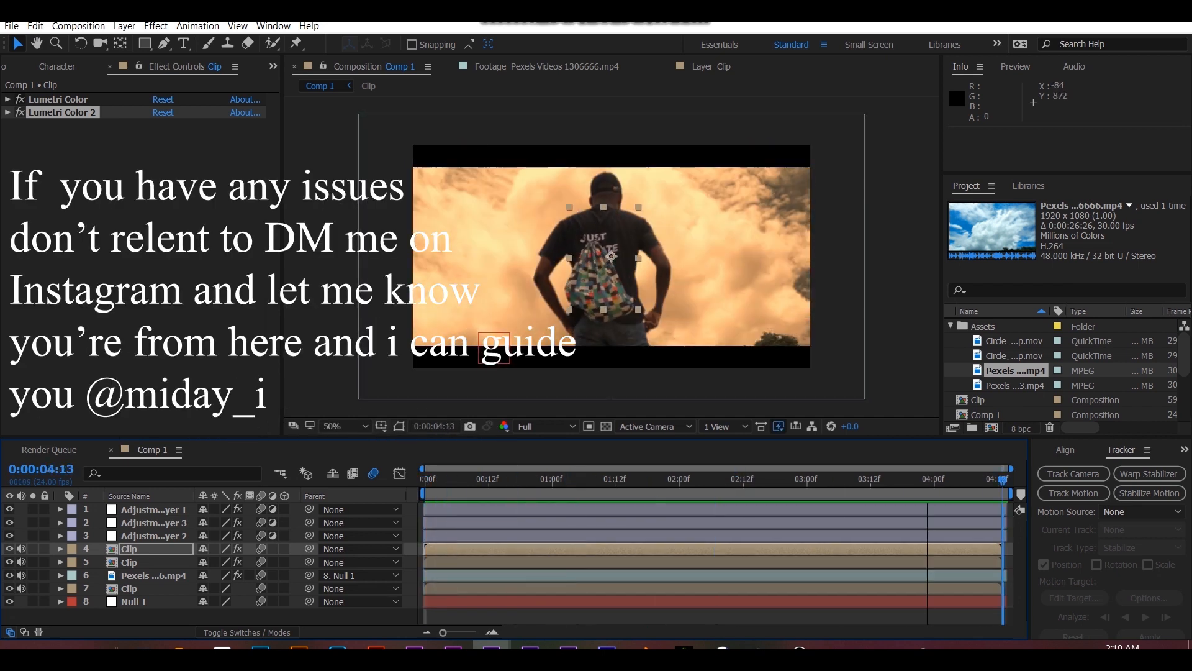